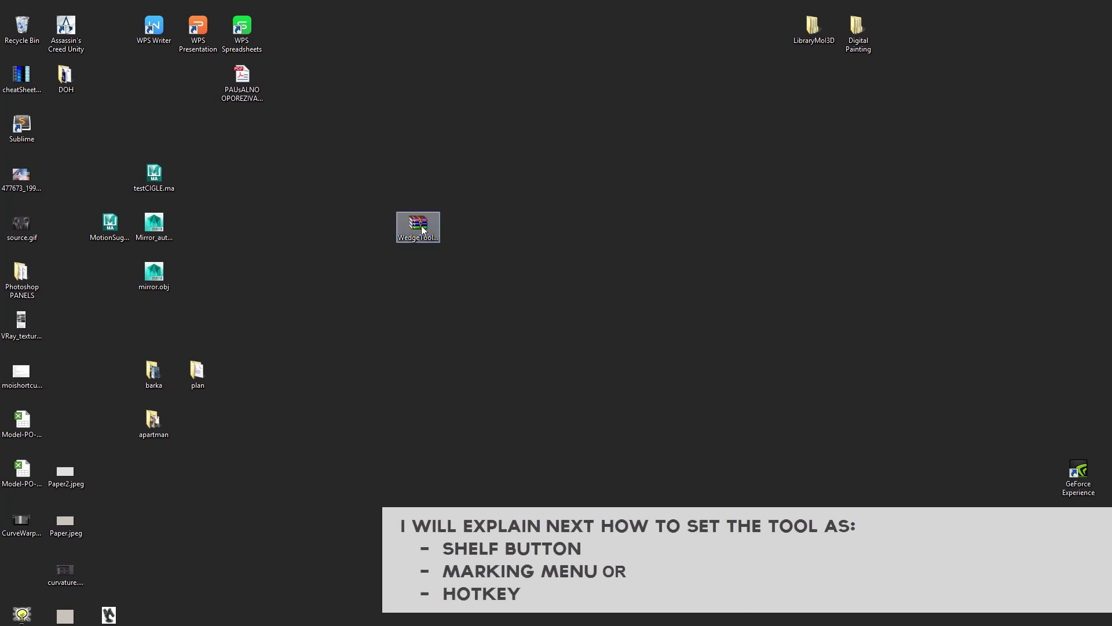
- Extract WedgeTool_v1.rar on the desktop and place the resulting WedgeTool_v1 folder beside it
{"action": "left_click_drag", "start_coordinate": [416, 231], "coordinate": [452, 220]}
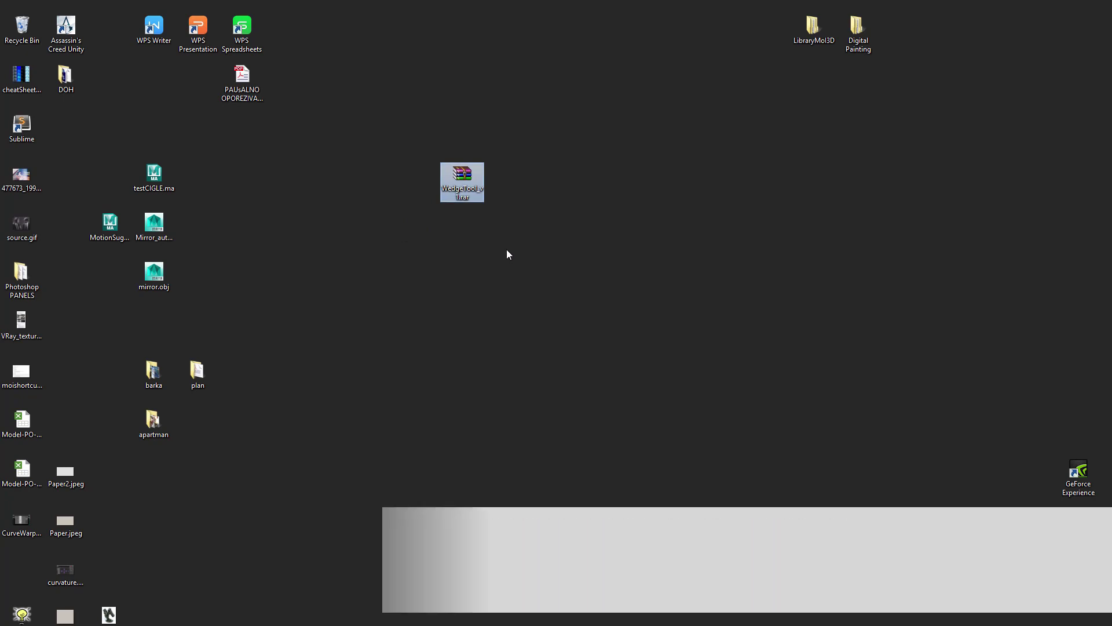
{"action": "left_click_drag", "start_coordinate": [464, 181], "coordinate": [478, 242]}
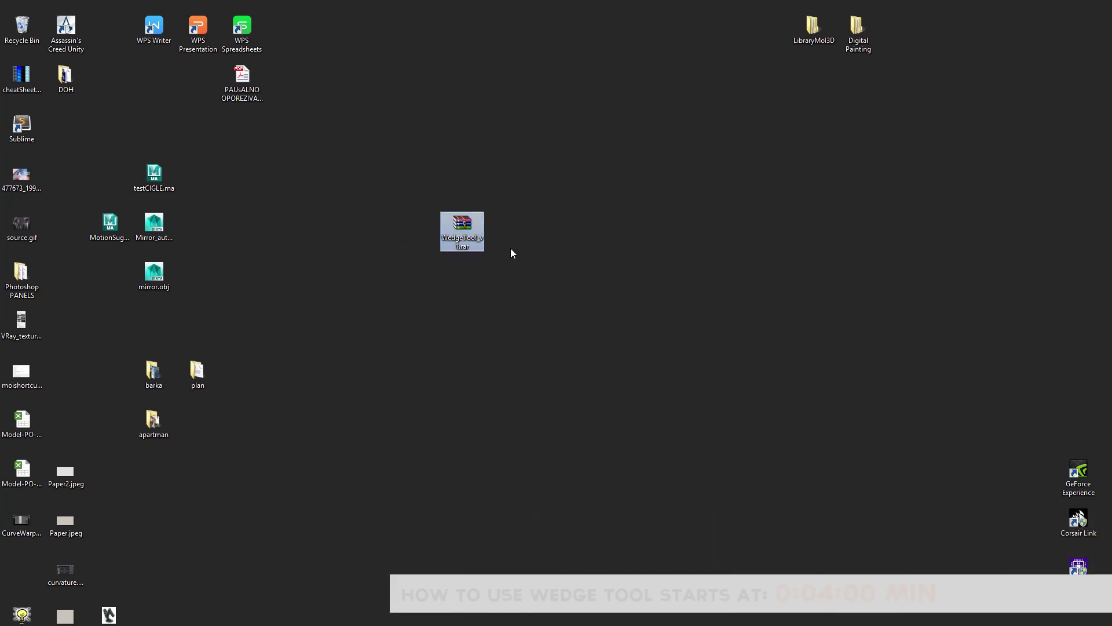
{"action": "right_click", "coordinate": [465, 225]}
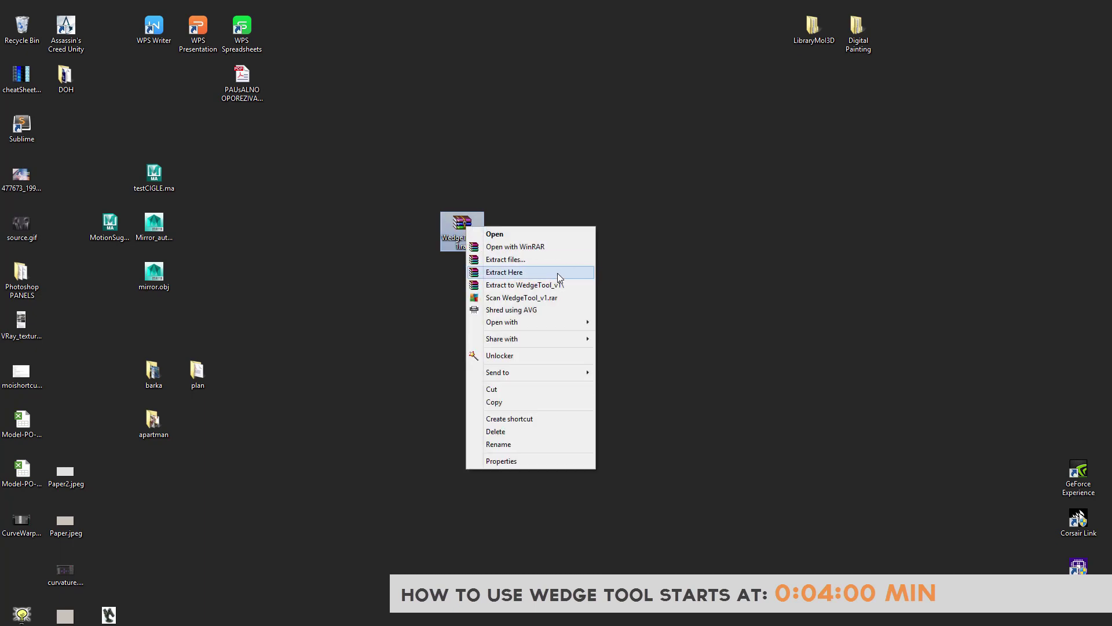
{"action": "left_click", "coordinate": [536, 273]}
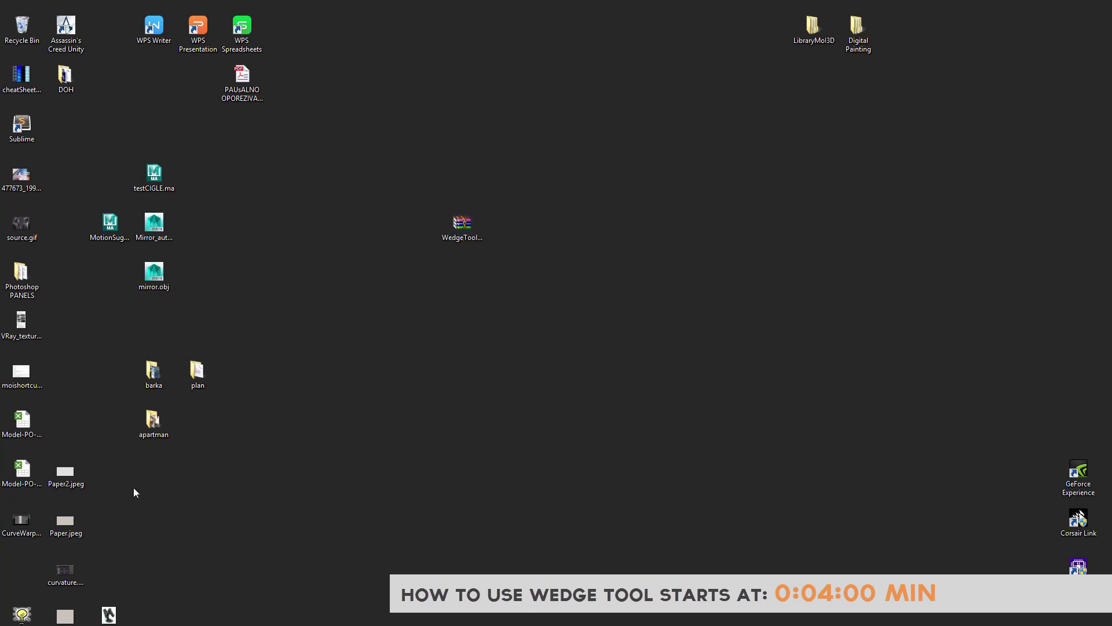
{"action": "left_click_drag", "start_coordinate": [21, 567], "coordinate": [553, 226]}
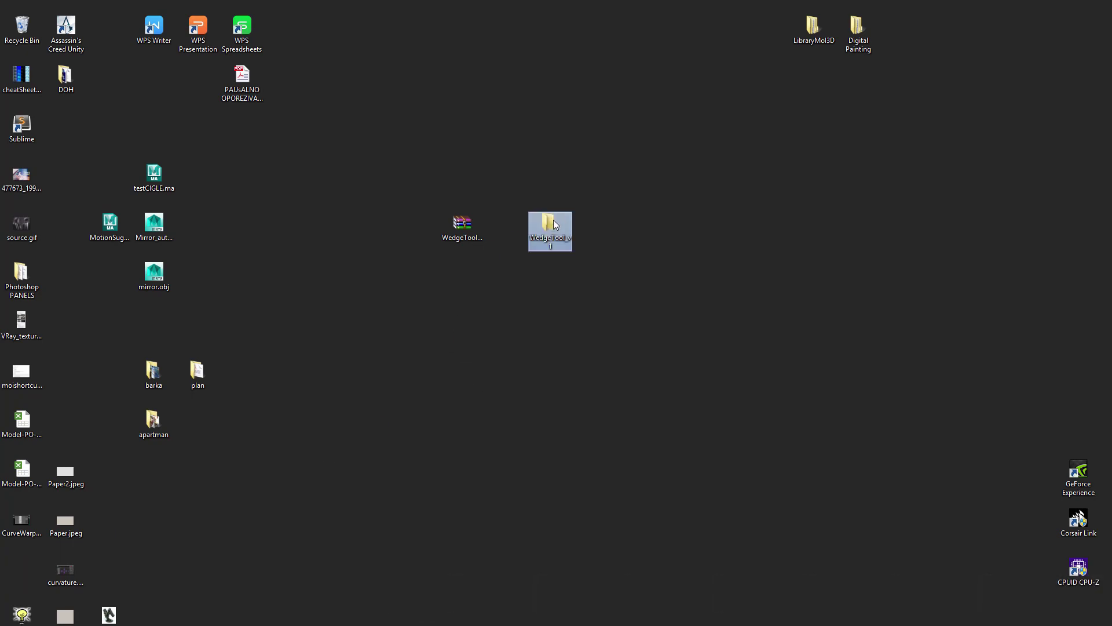
- Copy both Wedge icon PNGs from the WedgeTool_v1\icons folder
{"action": "double_click", "coordinate": [549, 224]}
{"action": "left_click_drag", "start_coordinate": [565, 75], "coordinate": [609, 48]}
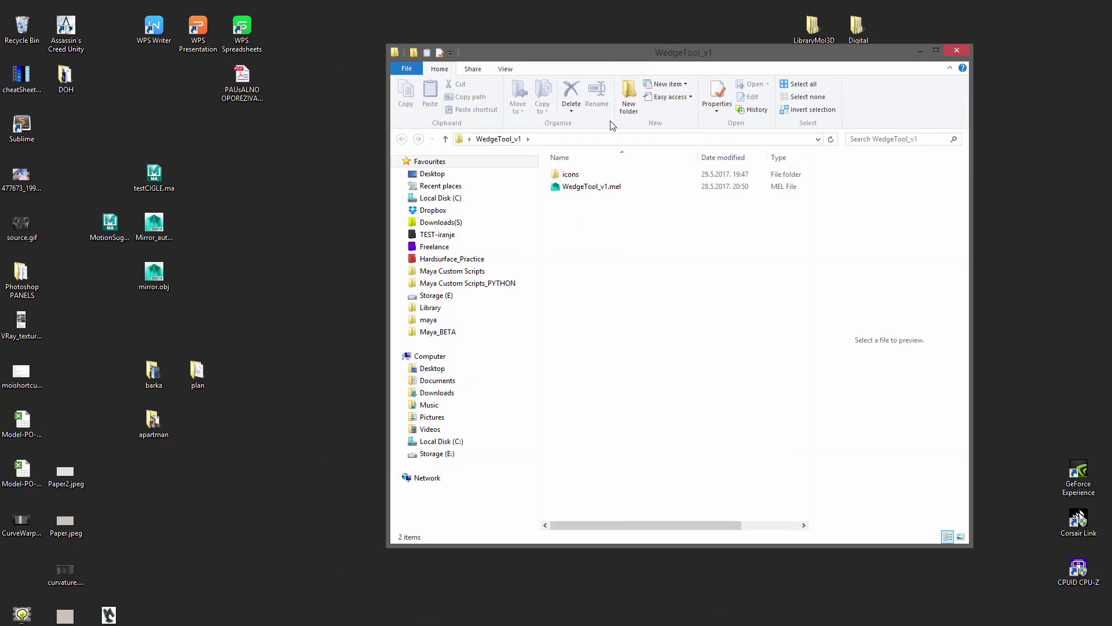
{"action": "double_click", "coordinate": [596, 174]}
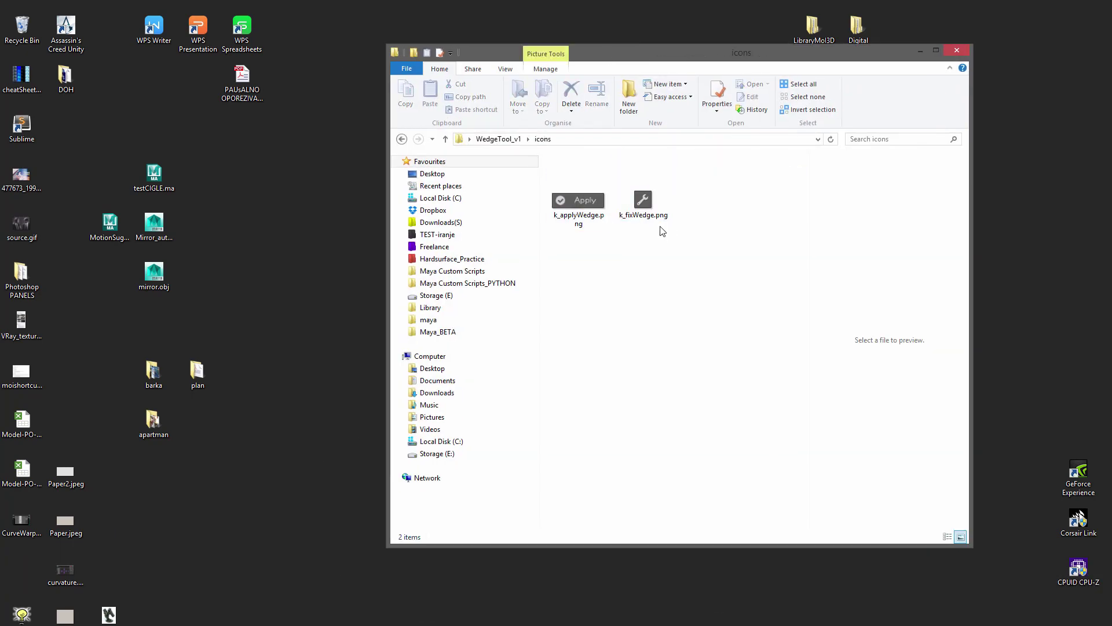
{"action": "left_click_drag", "start_coordinate": [584, 253], "coordinate": [663, 196]}
{"action": "right_click", "coordinate": [638, 203]}
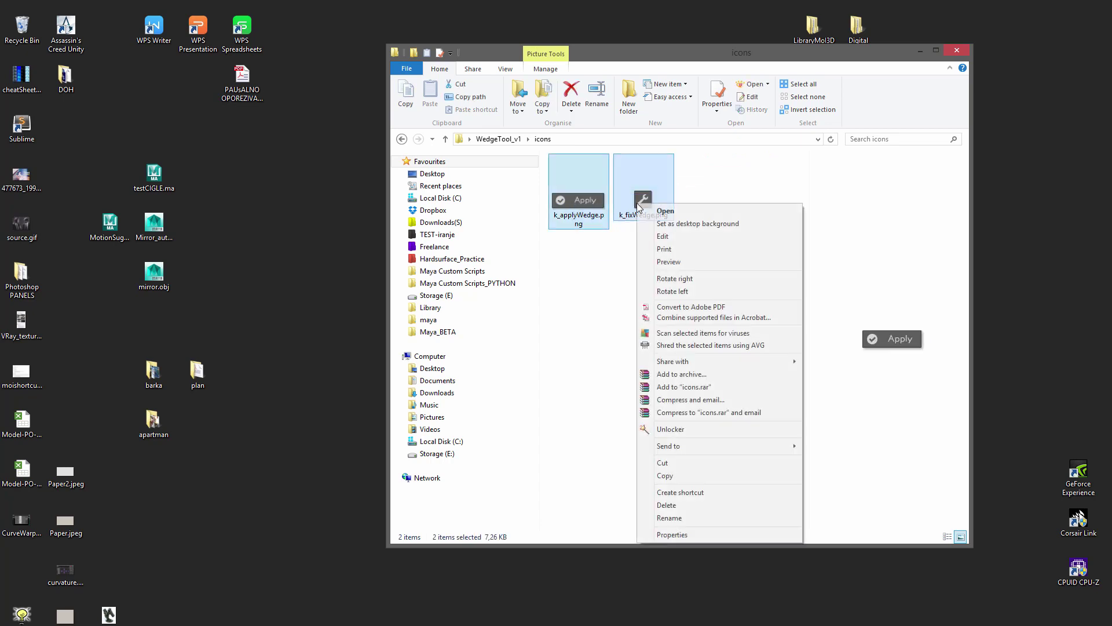
{"action": "left_click", "coordinate": [687, 476]}
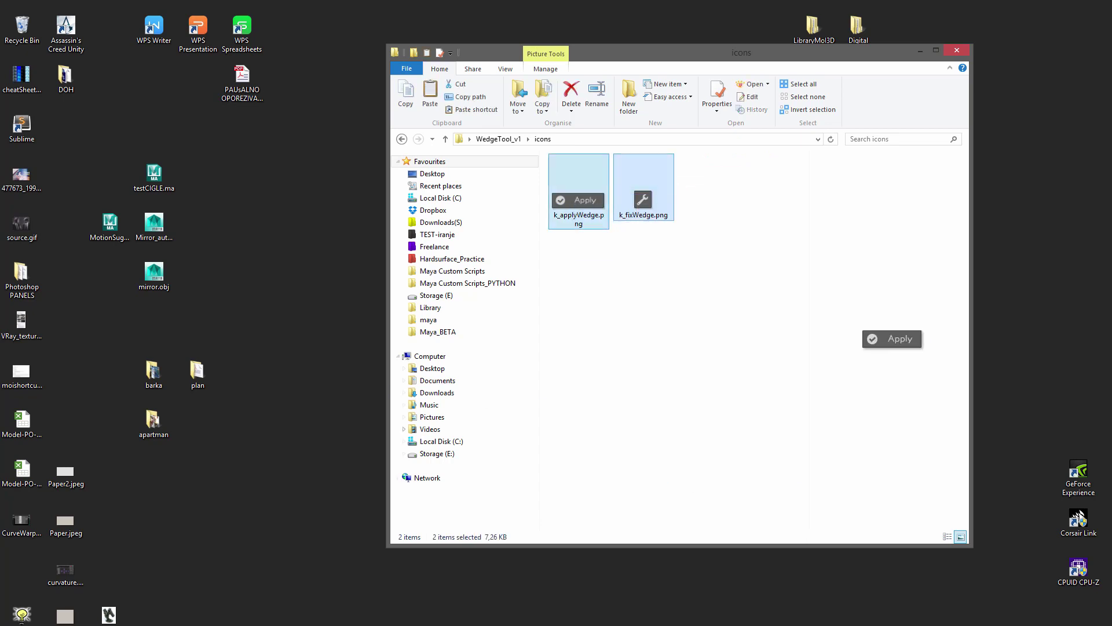
- Paste k_applyWedge.png and k_fixWedge.png into Documents\maya\2016\prefs\icons, then return to WedgeTool_v1
{"action": "left_click", "coordinate": [298, 625]}
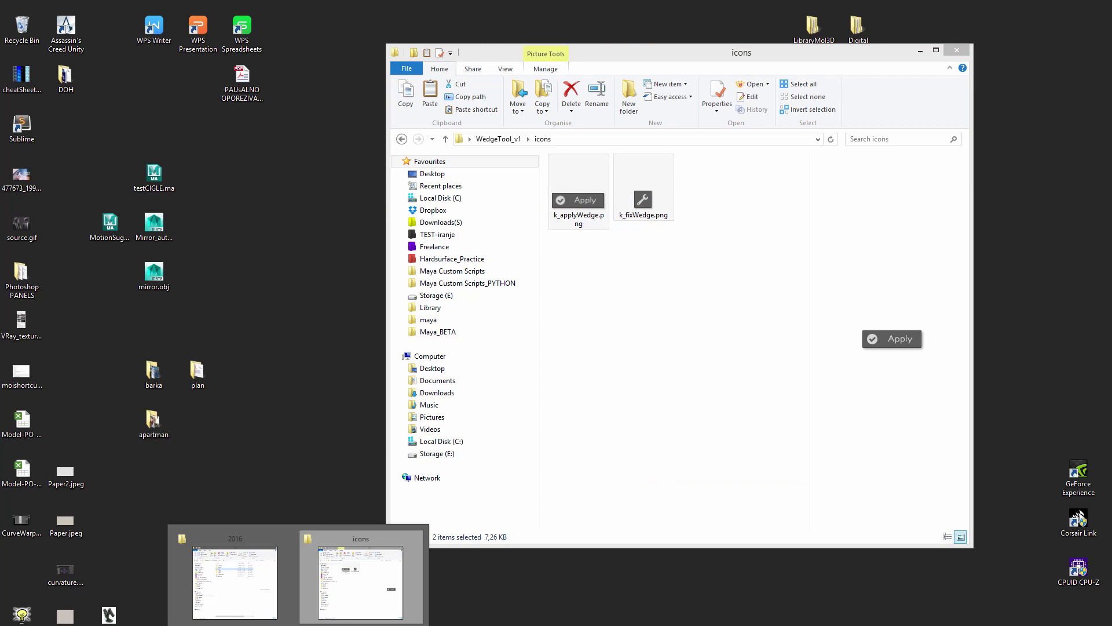
{"action": "left_click", "coordinate": [233, 592]}
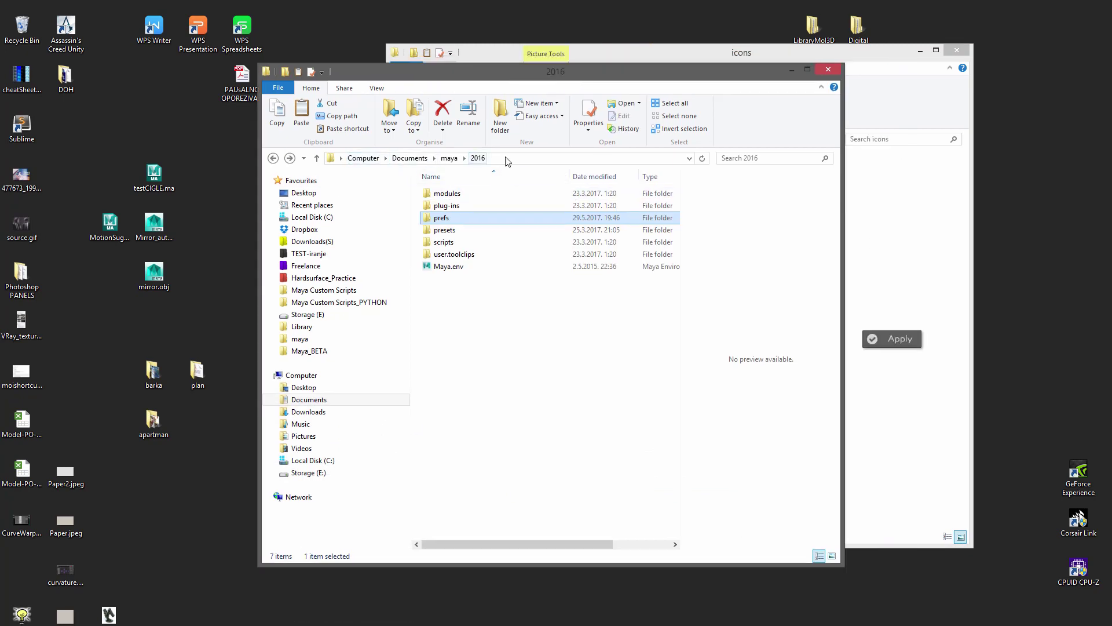
{"action": "left_click", "coordinate": [506, 159]}
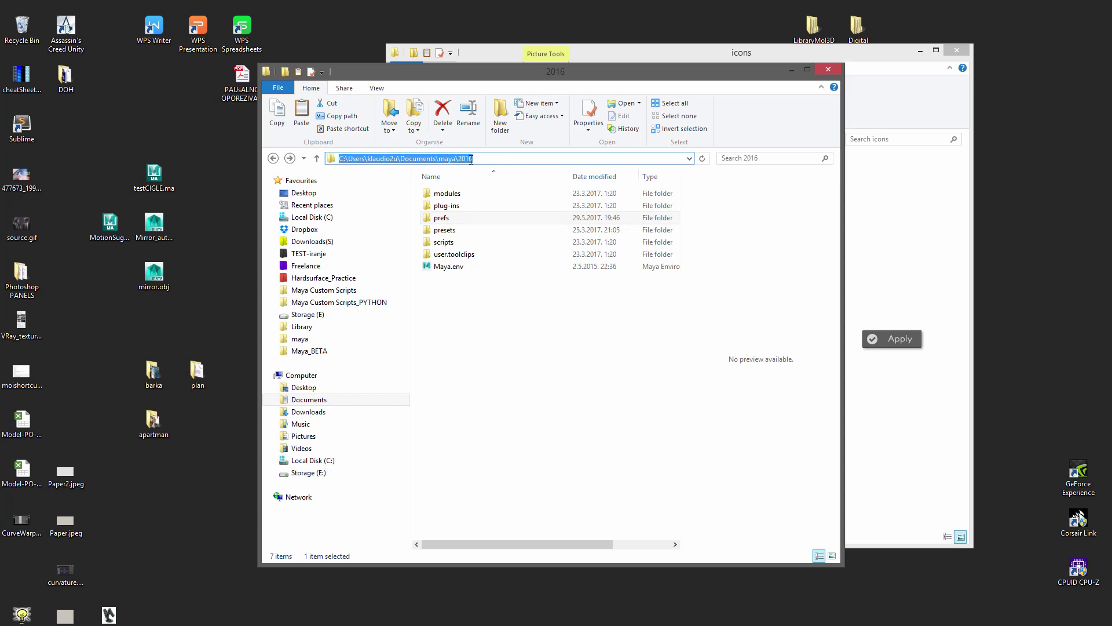
{"action": "double_click", "coordinate": [459, 217]}
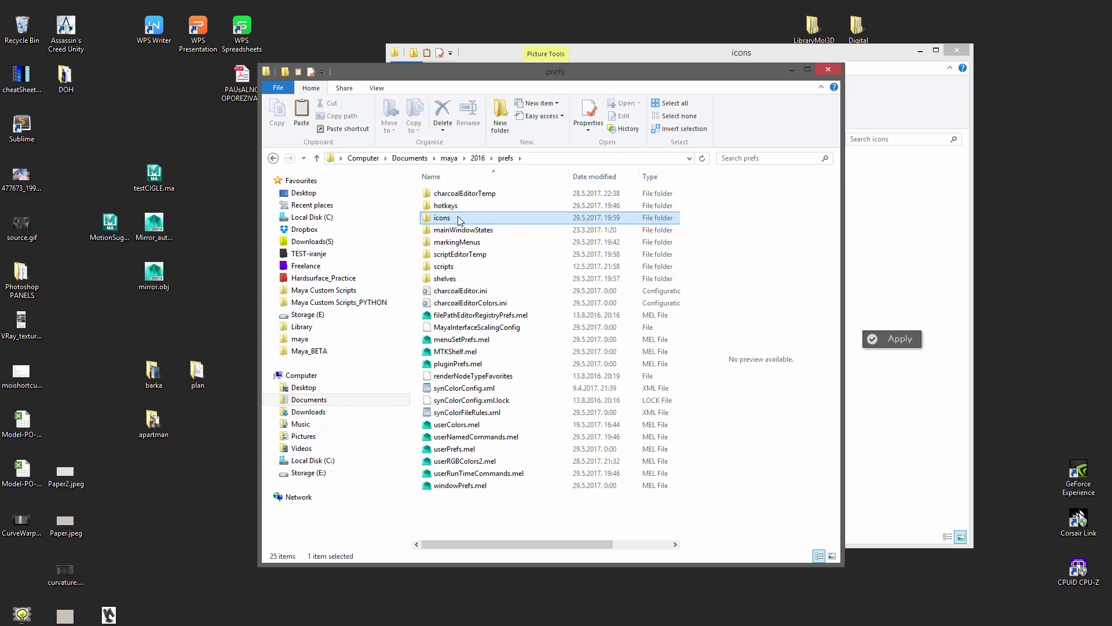
{"action": "double_click", "coordinate": [461, 218]}
{"action": "key", "text": "ctrl+v"}
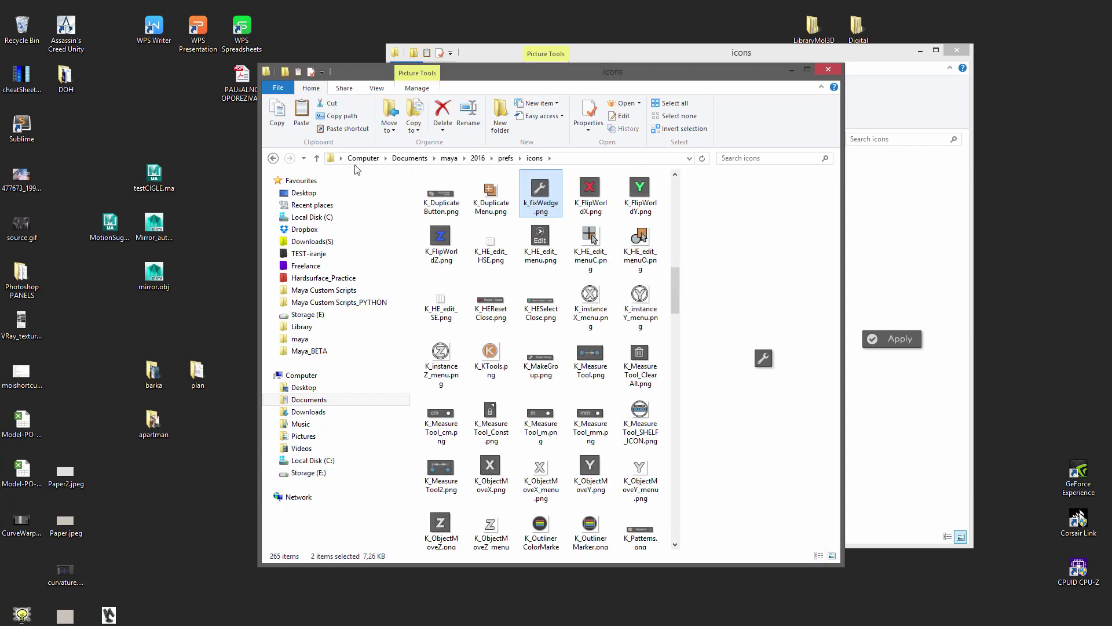
{"action": "left_click", "coordinate": [829, 70]}
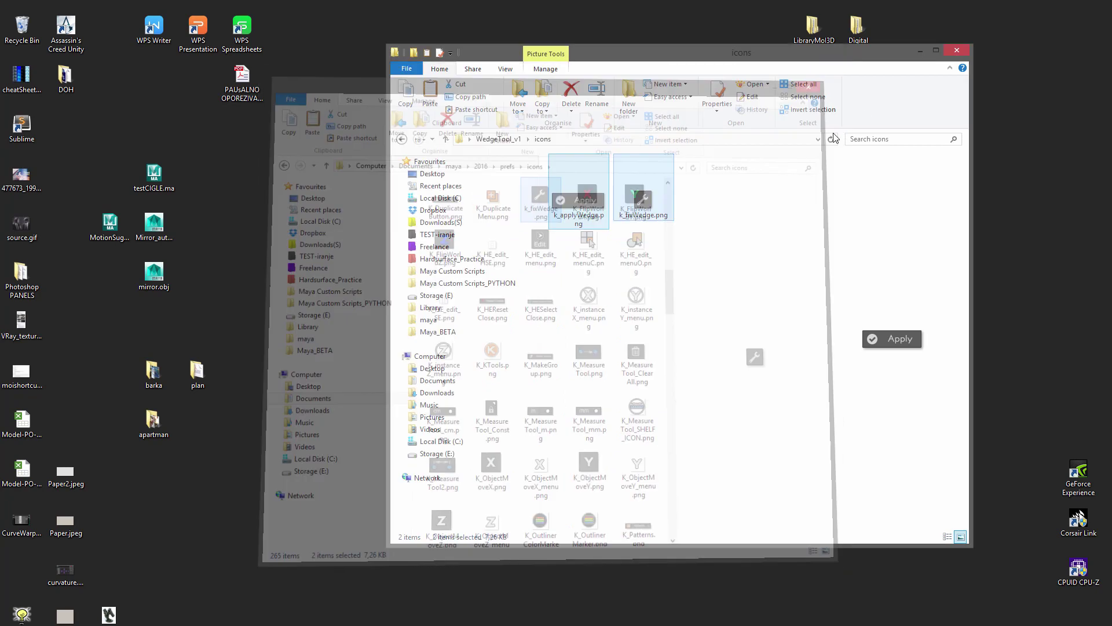
{"action": "key", "text": "BackSpace"}
{"action": "left_click_drag", "start_coordinate": [656, 65], "coordinate": [721, 68]}
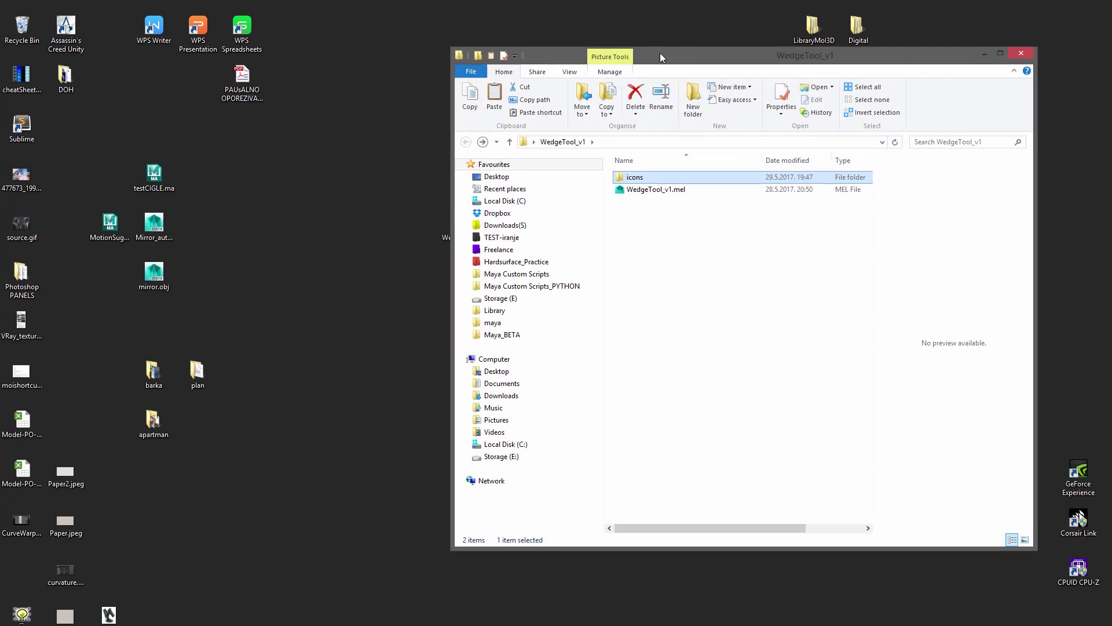
- In Maya, Ctrl+Shift-add Edit Mesh > Wedge as a new Custom shelf button
{"action": "left_click", "coordinate": [266, 583]}
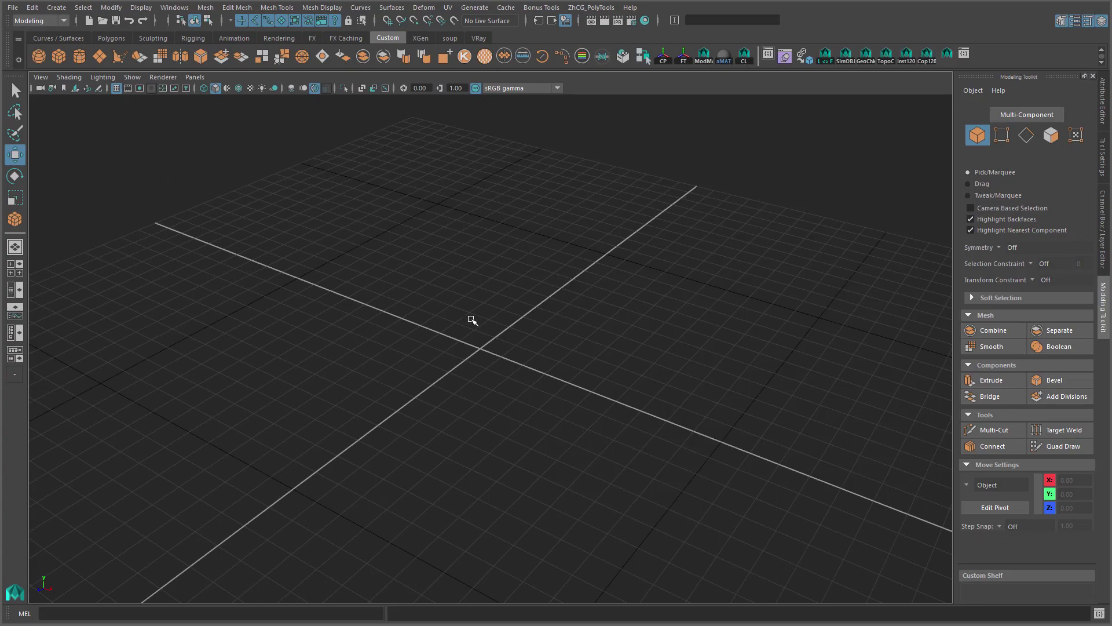
{"action": "scroll", "coordinate": [499, 323], "scroll_direction": "up", "scroll_amount": 1}
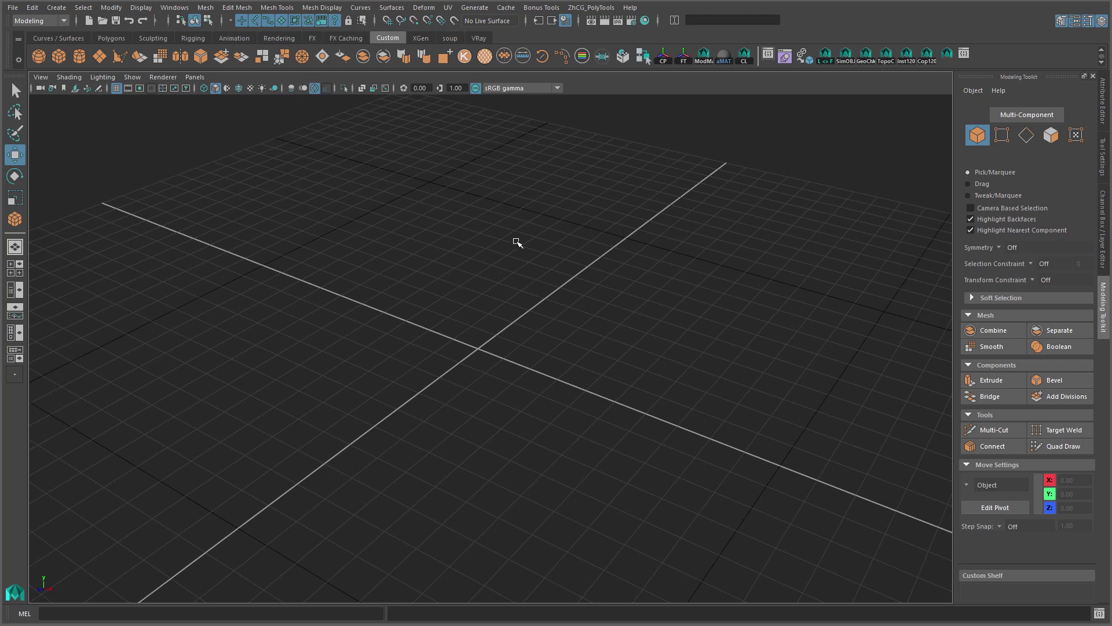
{"action": "mouse_move", "coordinate": [519, 276]}
{"action": "middle_mouse_down", "text": "alt"}
{"action": "mouse_move", "coordinate": [534, 301]}
{"action": "mouse_move", "coordinate": [507, 290]}
{"action": "middle_mouse_up", "text": "alt"}
{"action": "right_click_drag", "start_coordinate": [508, 291], "coordinate": [531, 303], "text": "alt"}
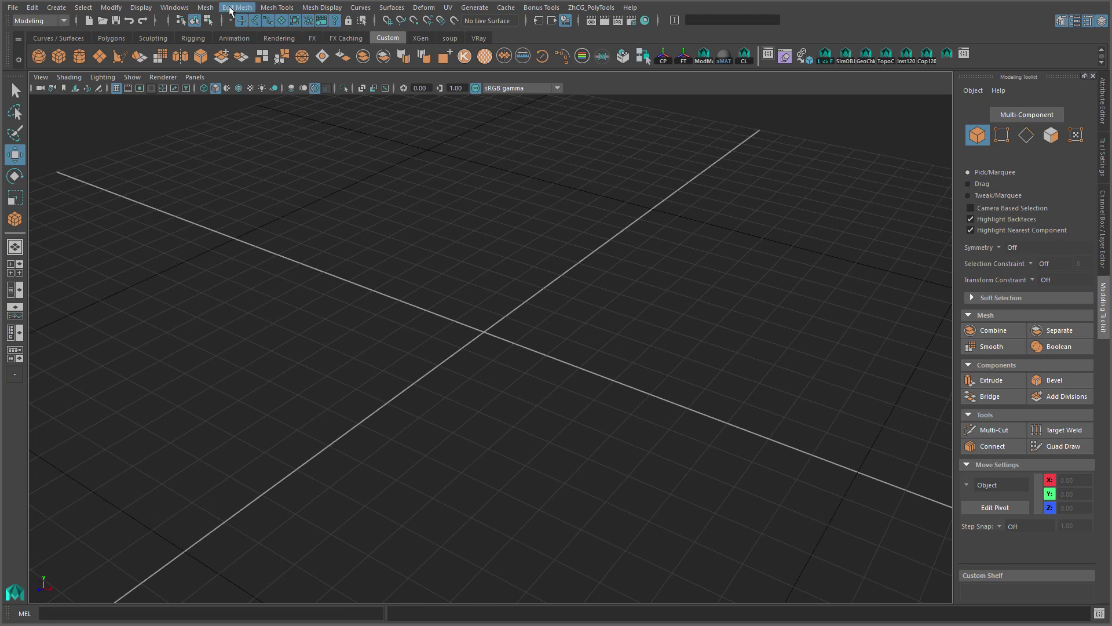
{"action": "left_click", "coordinate": [230, 10]}
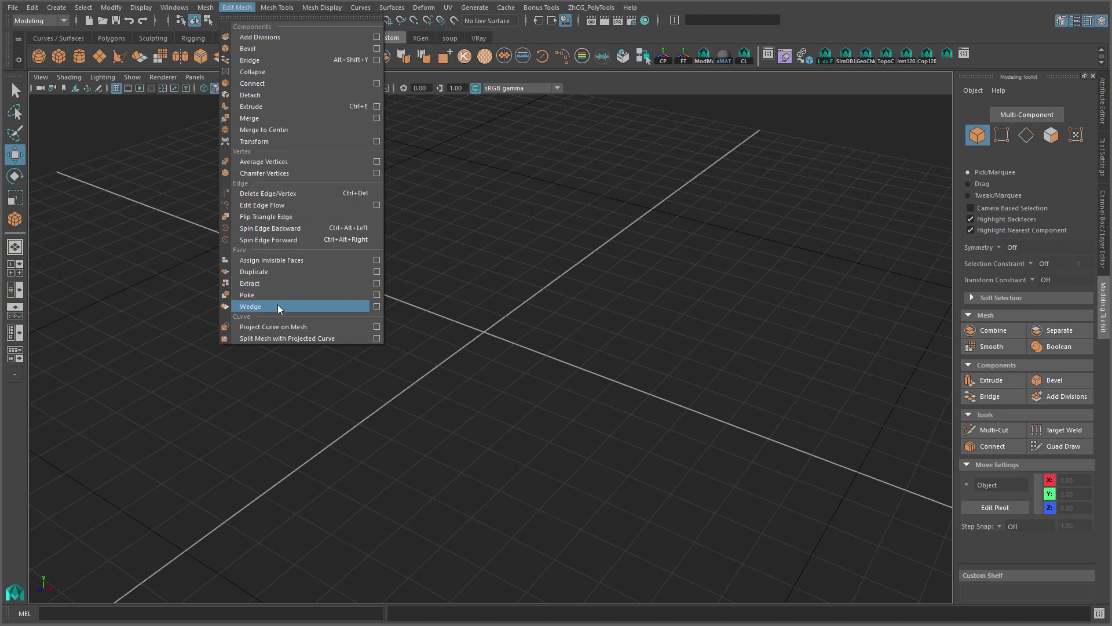
{"action": "left_click", "coordinate": [714, 362]}
{"action": "scroll", "coordinate": [713, 362], "scroll_direction": "down", "scroll_amount": 2}
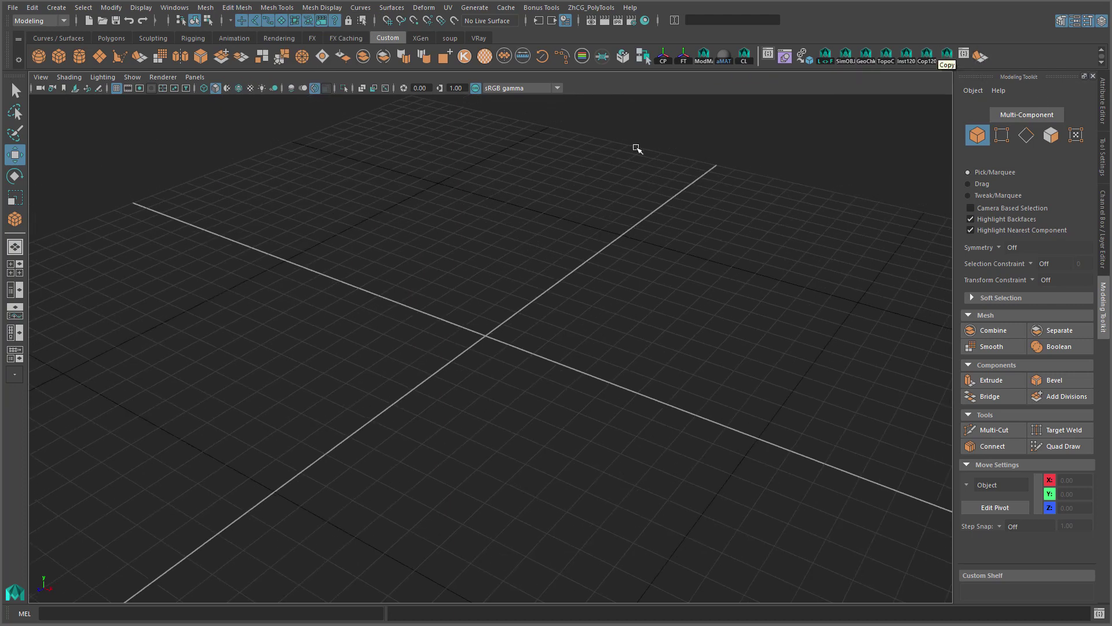
{"action": "scroll", "coordinate": [510, 220], "scroll_direction": "up", "scroll_amount": 2}
{"action": "left_click", "coordinate": [206, 8]}
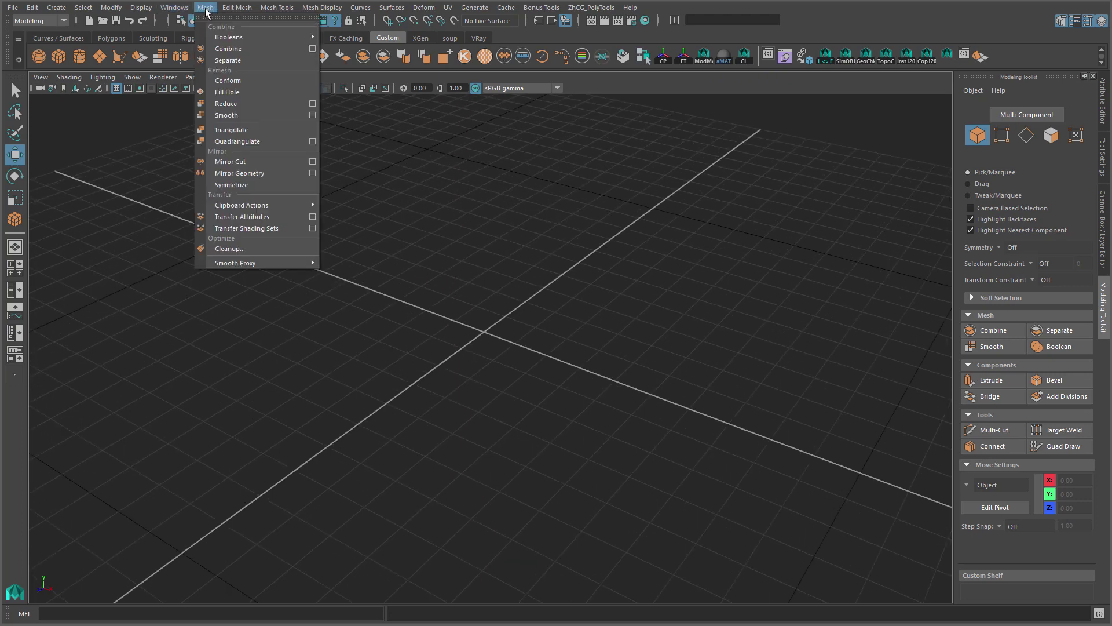
{"action": "mouse_move", "coordinate": [200, 49]}
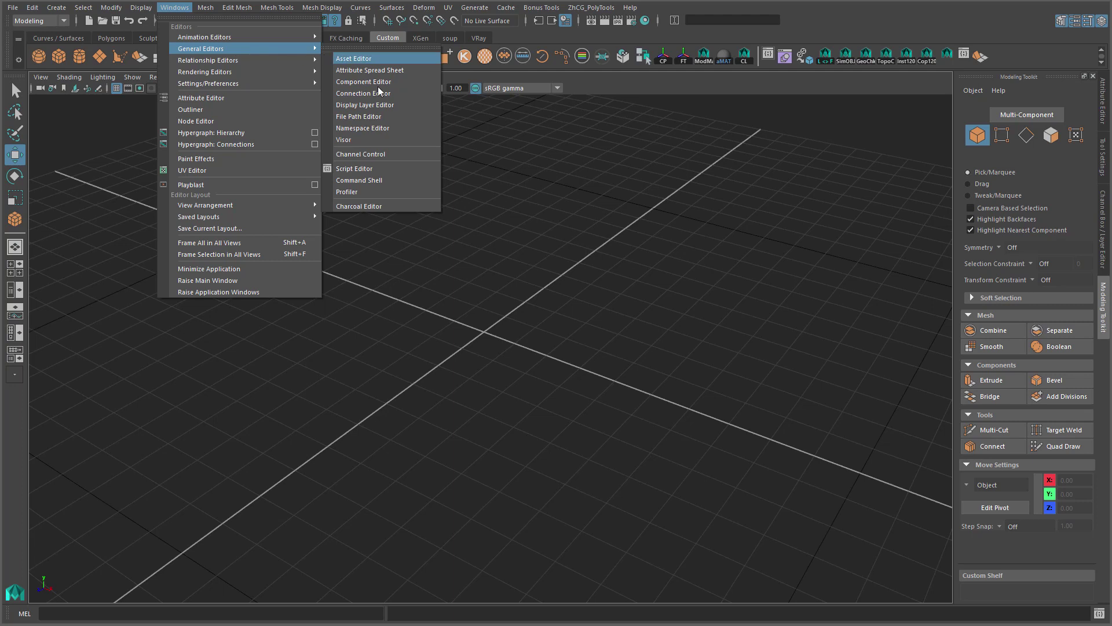
- Drag WedgeTool_v1.mel into the Script Editor's MEL tab and select all its code
{"action": "left_click", "coordinate": [388, 168]}
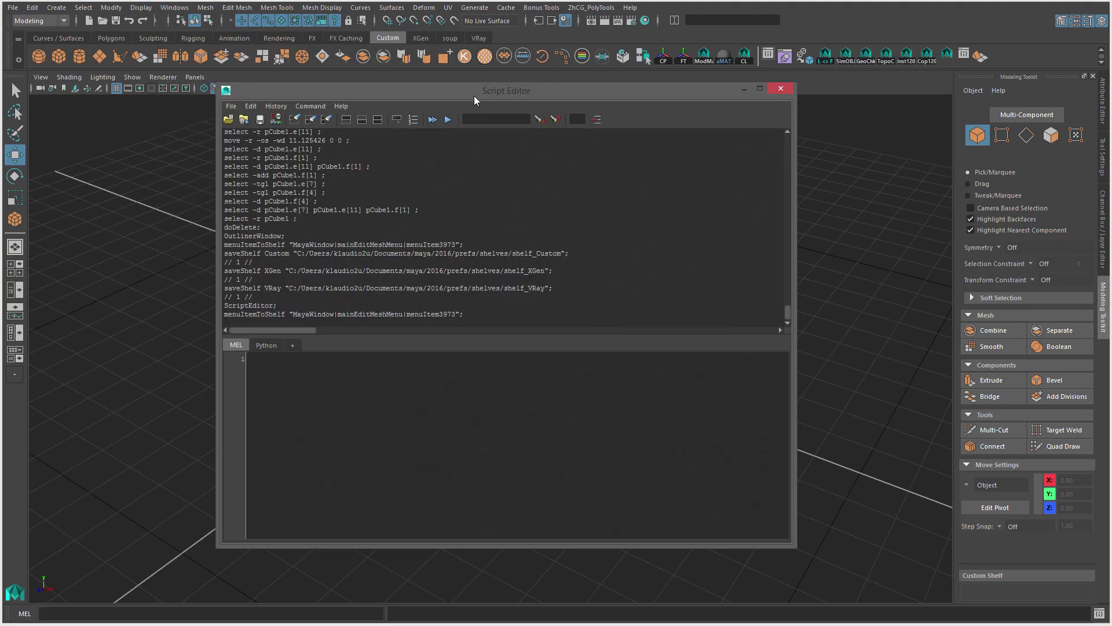
{"action": "left_click_drag", "start_coordinate": [476, 101], "coordinate": [411, 103]}
{"action": "key", "text": "alt+Tab"}
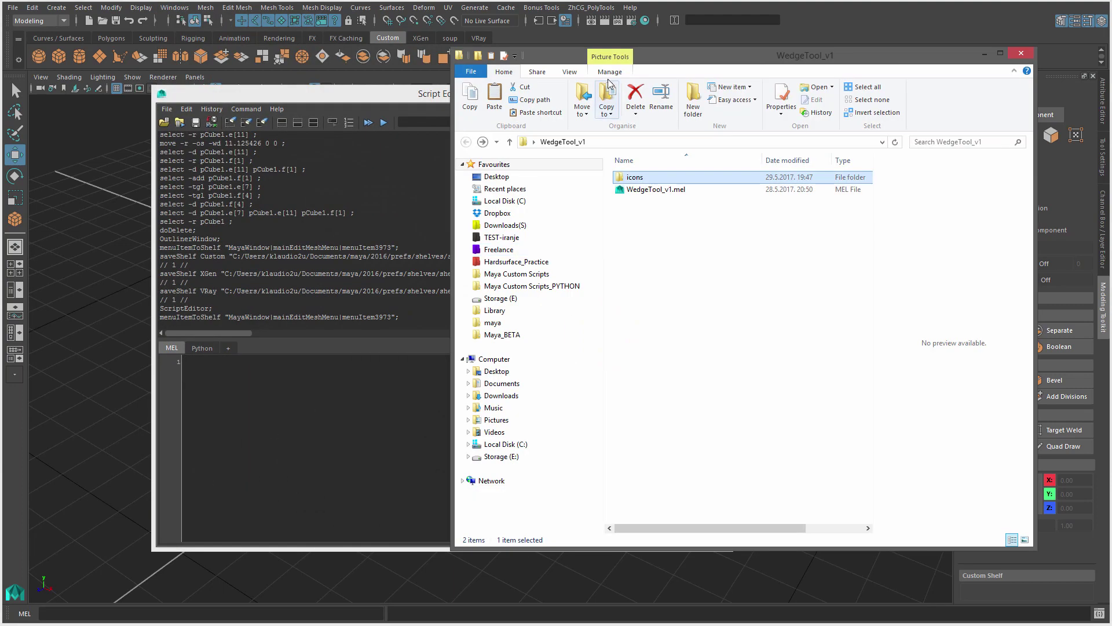
{"action": "left_click_drag", "start_coordinate": [684, 60], "coordinate": [767, 66]}
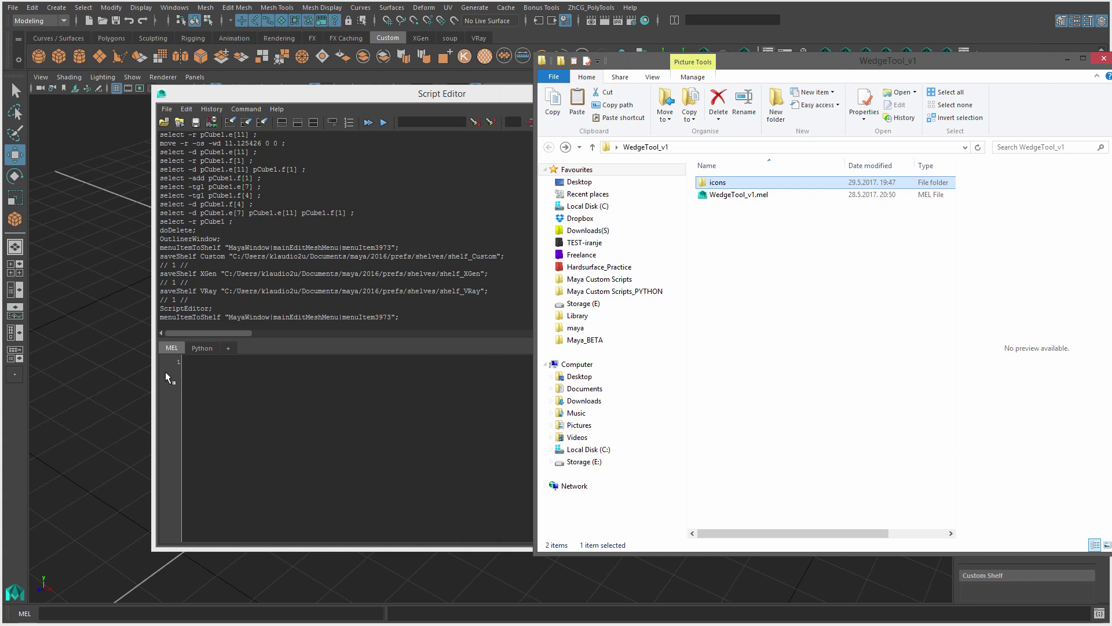
{"action": "mouse_move", "coordinate": [724, 196]}
{"action": "left_mouse_down"}
{"action": "mouse_move", "coordinate": [307, 426]}
{"action": "mouse_move", "coordinate": [286, 410]}
{"action": "left_mouse_up"}
{"action": "key", "text": "ctrl+a"}
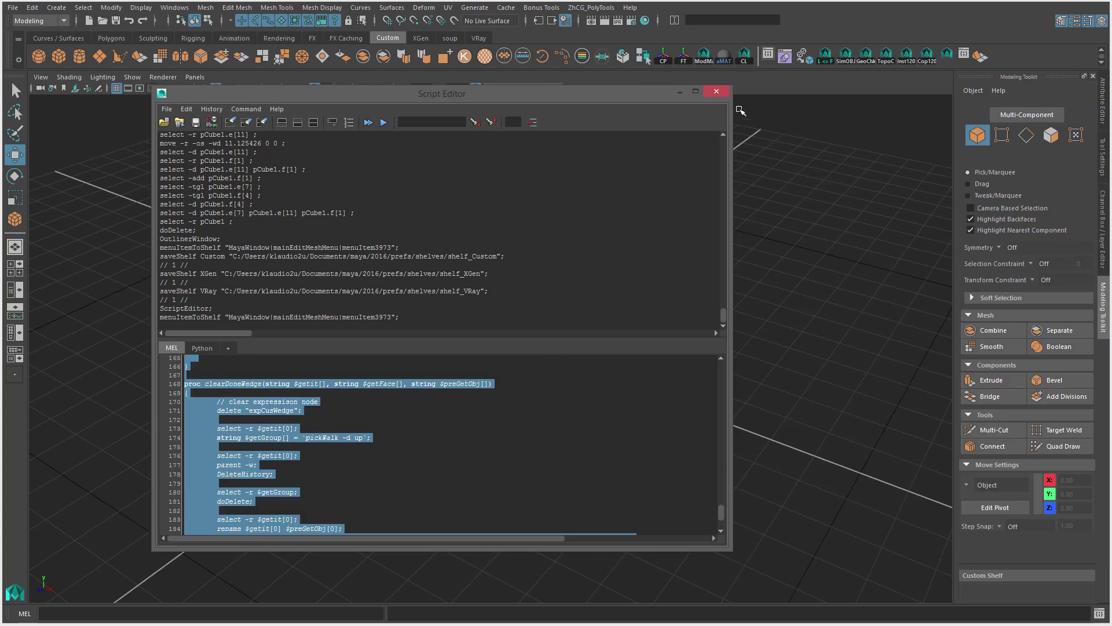
- Replace the Wedge shelf button's WedgePolygon command with the pasted WedgeTool script
{"action": "left_click", "coordinate": [717, 91]}
{"action": "right_click", "coordinate": [981, 58]}
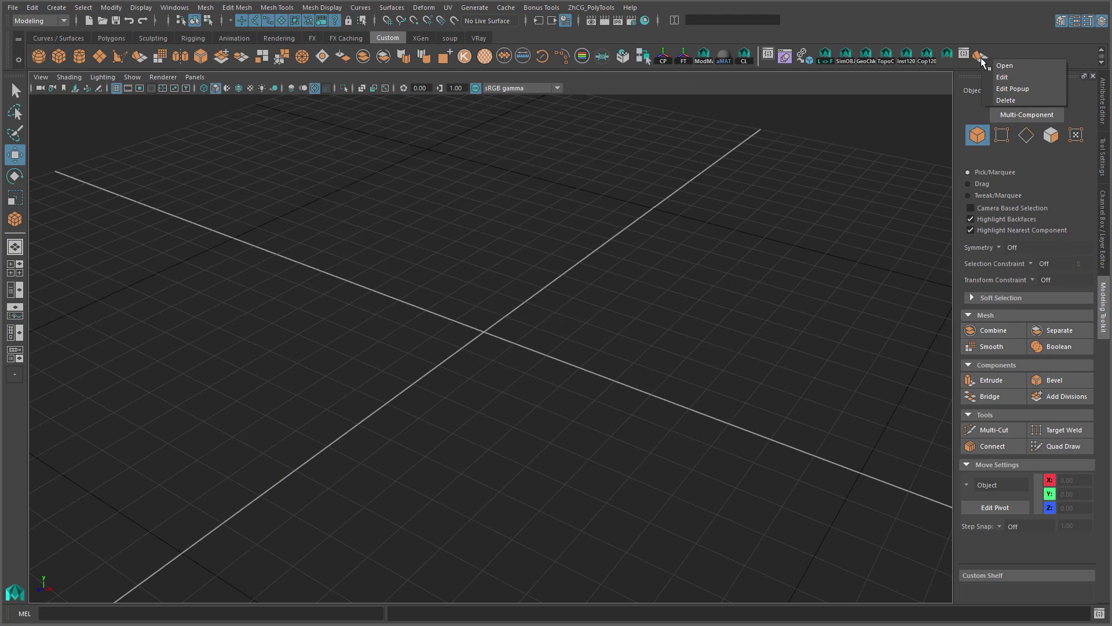
{"action": "left_click", "coordinate": [1013, 78]}
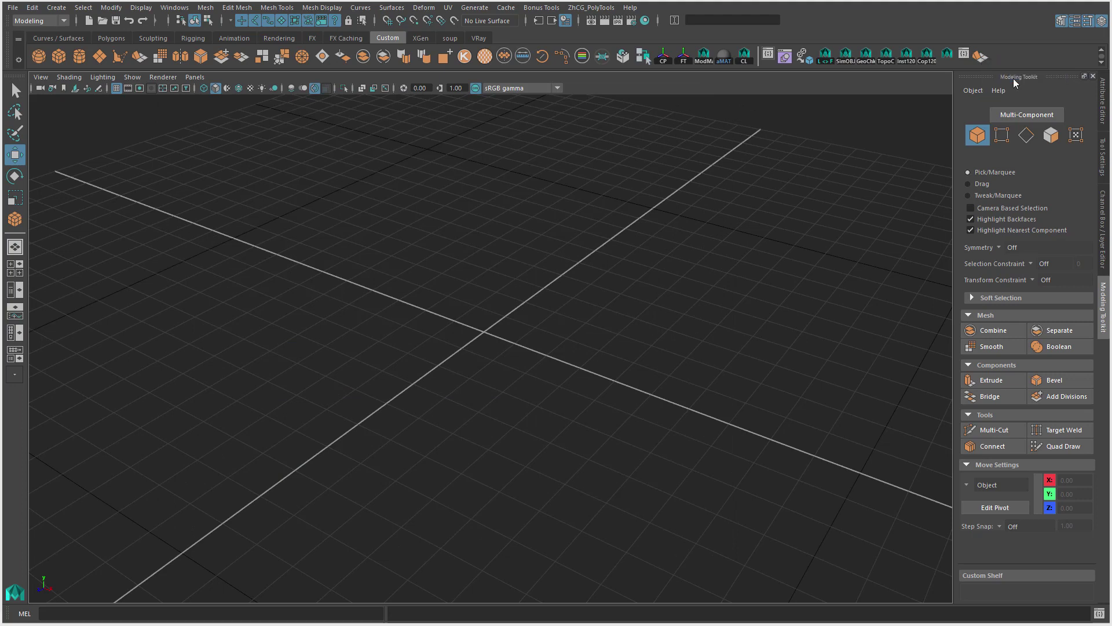
{"action": "key", "text": "ctrl+a"}
{"action": "left_click_drag", "start_coordinate": [428, 123], "coordinate": [421, 124]}
{"action": "key", "text": "BackSpace"}
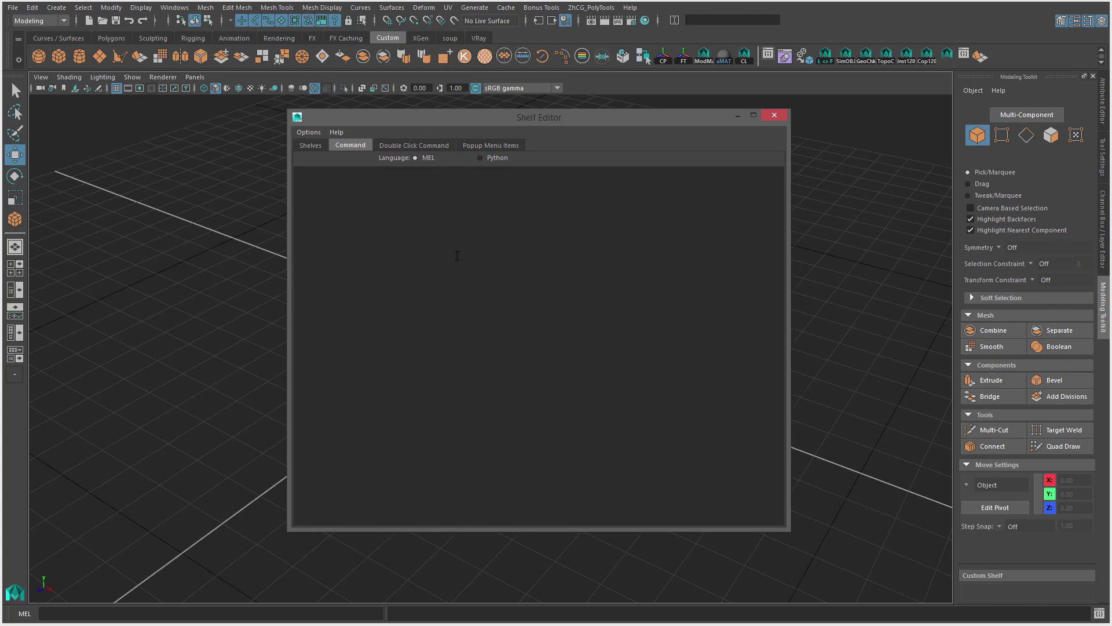
{"action": "key", "text": "ctrl+v"}
{"action": "scroll", "coordinate": [511, 284], "scroll_direction": "up", "scroll_amount": 20}
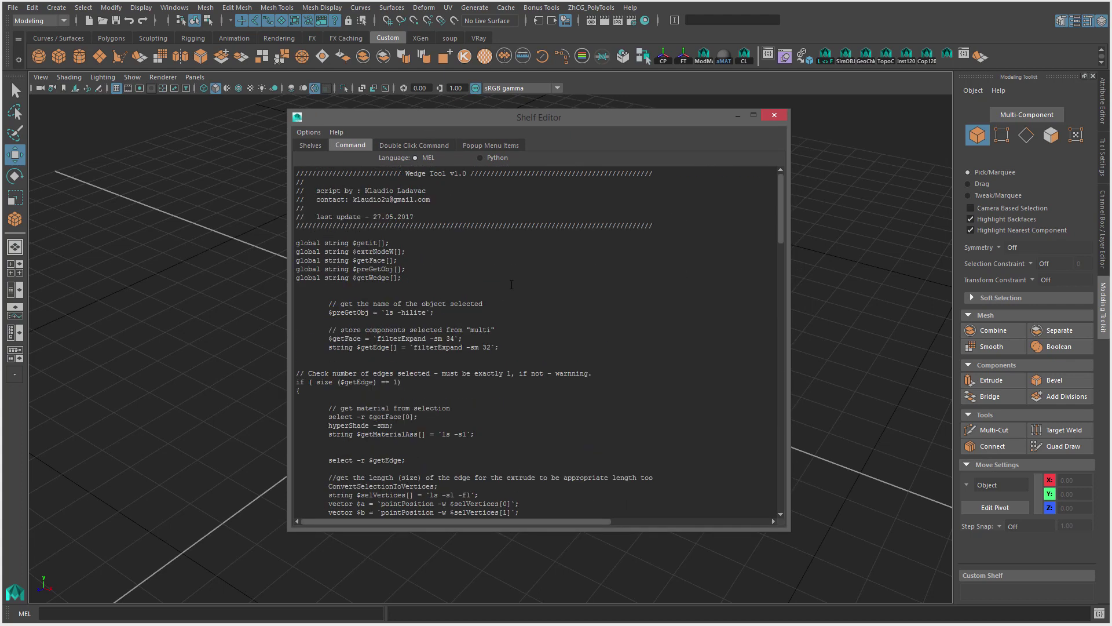
{"action": "scroll", "coordinate": [511, 284], "scroll_direction": "down", "scroll_amount": 20}
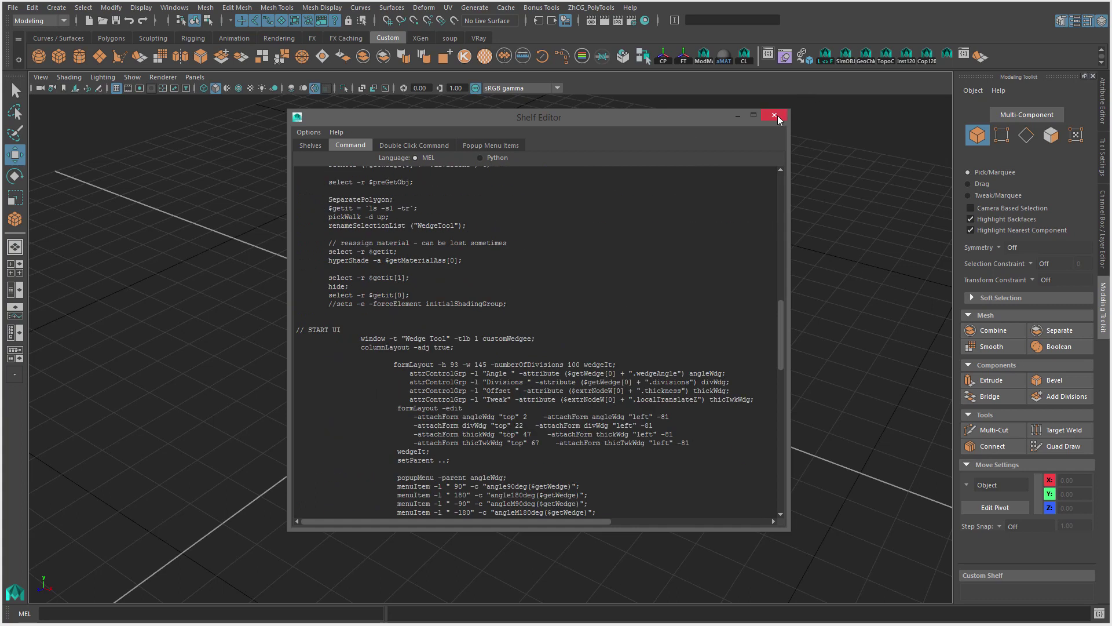
- Delete the WedgePolygonOptions double-click command and save all shelves
{"action": "left_click", "coordinate": [310, 146]}
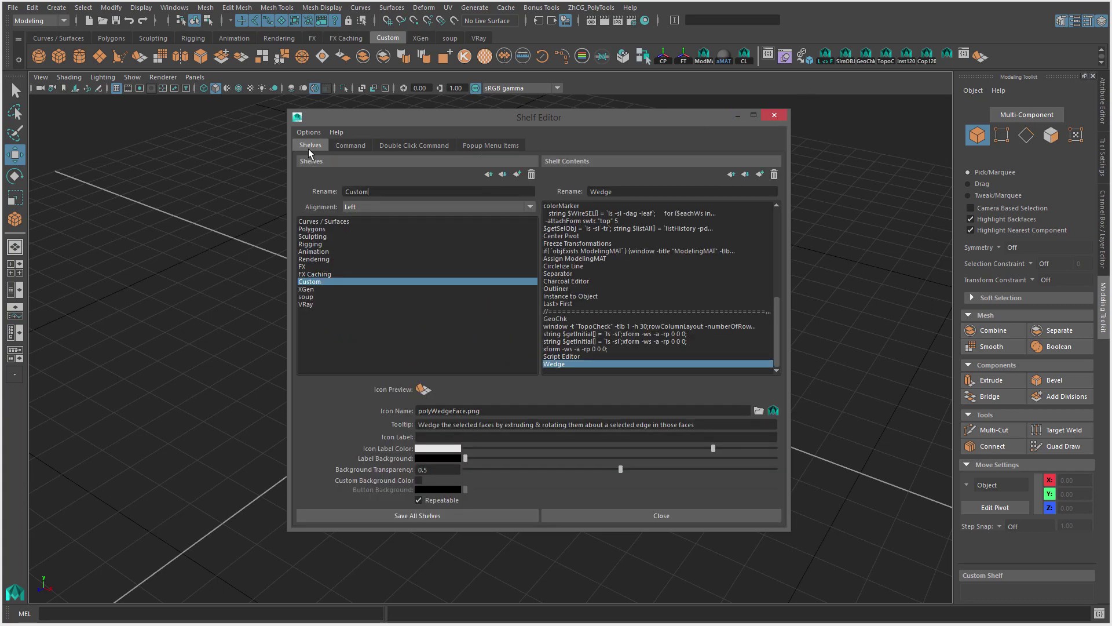
{"action": "left_click", "coordinate": [399, 145]}
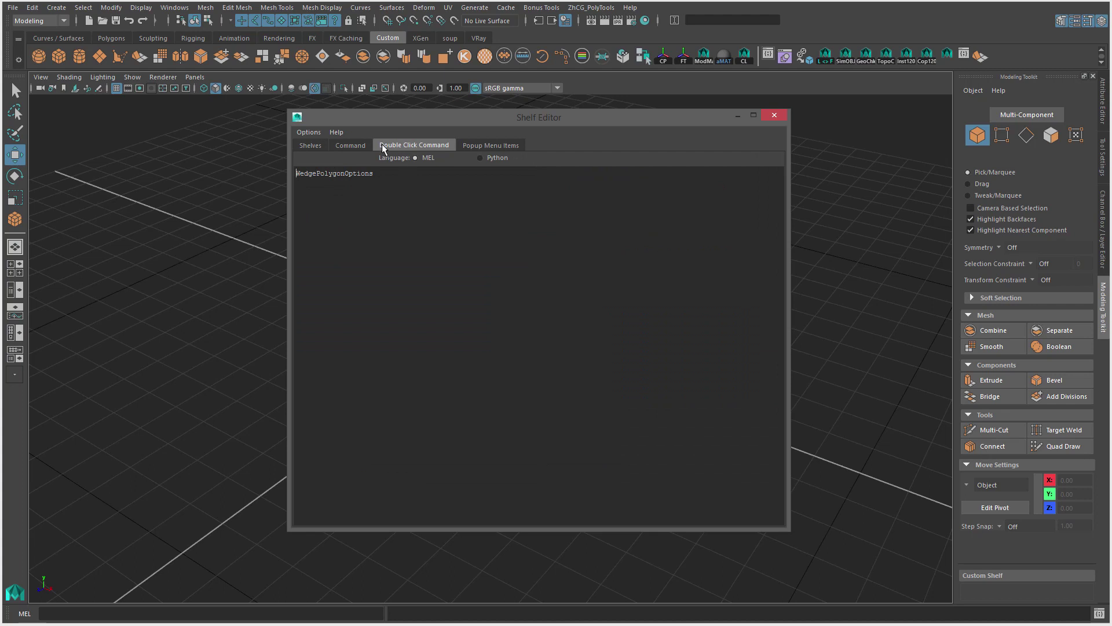
{"action": "double_click", "coordinate": [296, 181]}
{"action": "key", "text": "BackSpace"}
{"action": "left_click", "coordinate": [775, 116]}
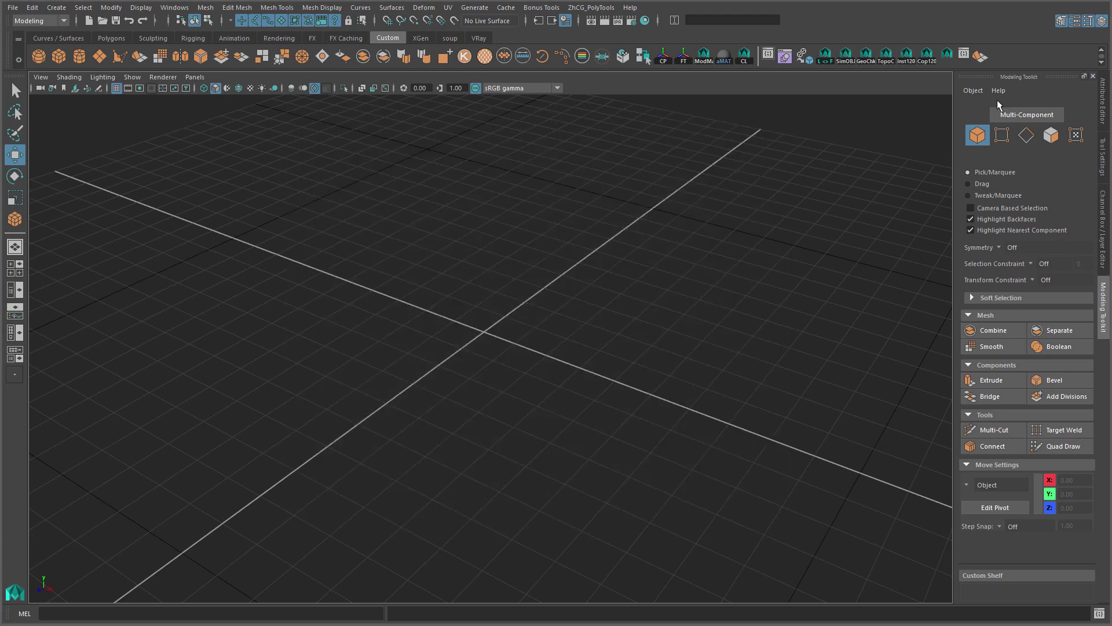
{"action": "left_click", "coordinate": [18, 60]}
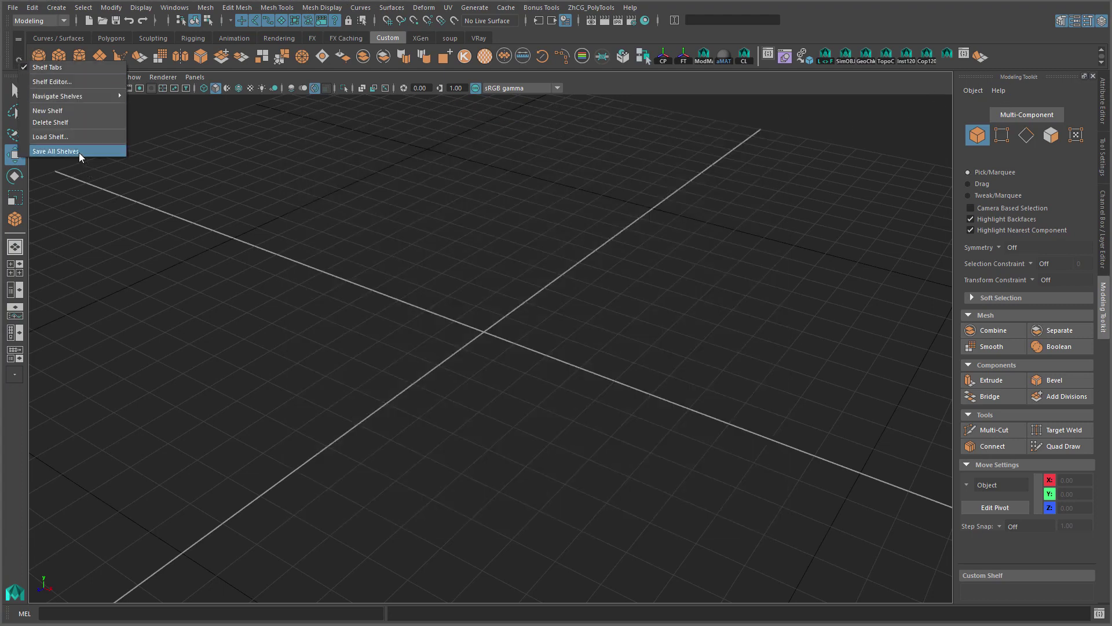
{"action": "left_click", "coordinate": [82, 156]}
{"action": "right_click", "coordinate": [984, 64]}
{"action": "left_click", "coordinate": [1021, 77]}
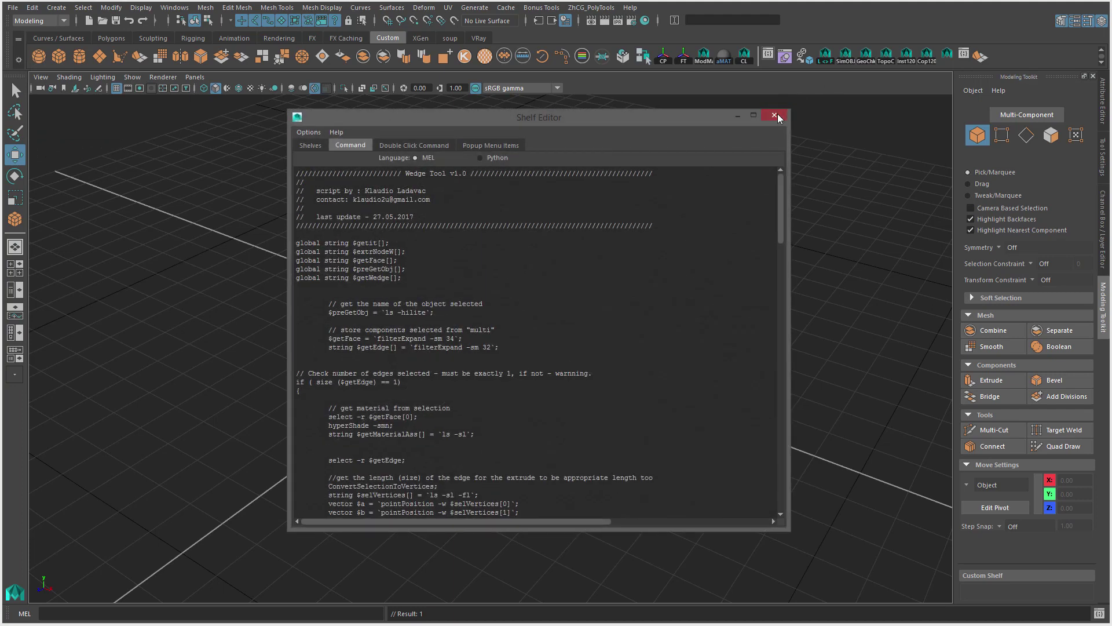
{"action": "left_click", "coordinate": [779, 116]}
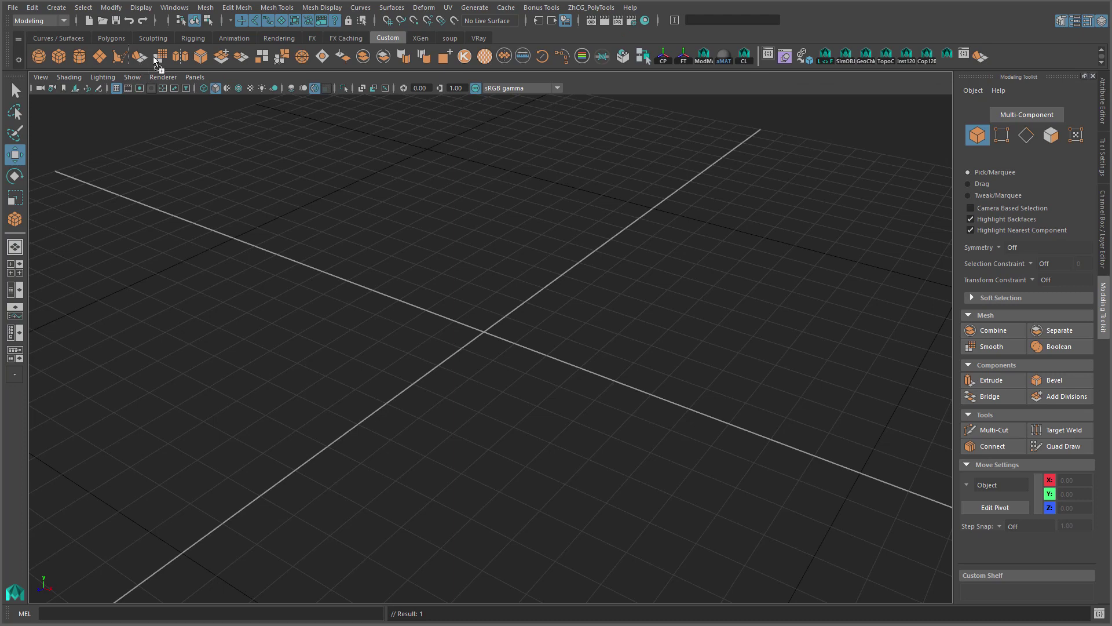
- Edit the FlipObject marking menu in the Marking Menu Editor and start a new item in an empty slot
{"action": "mouse_move", "coordinate": [772, 219]}
{"action": "left_mouse_down", "text": "alt"}
{"action": "mouse_move", "coordinate": [735, 232]}
{"action": "mouse_move", "coordinate": [849, 222]}
{"action": "left_mouse_up", "text": "alt"}
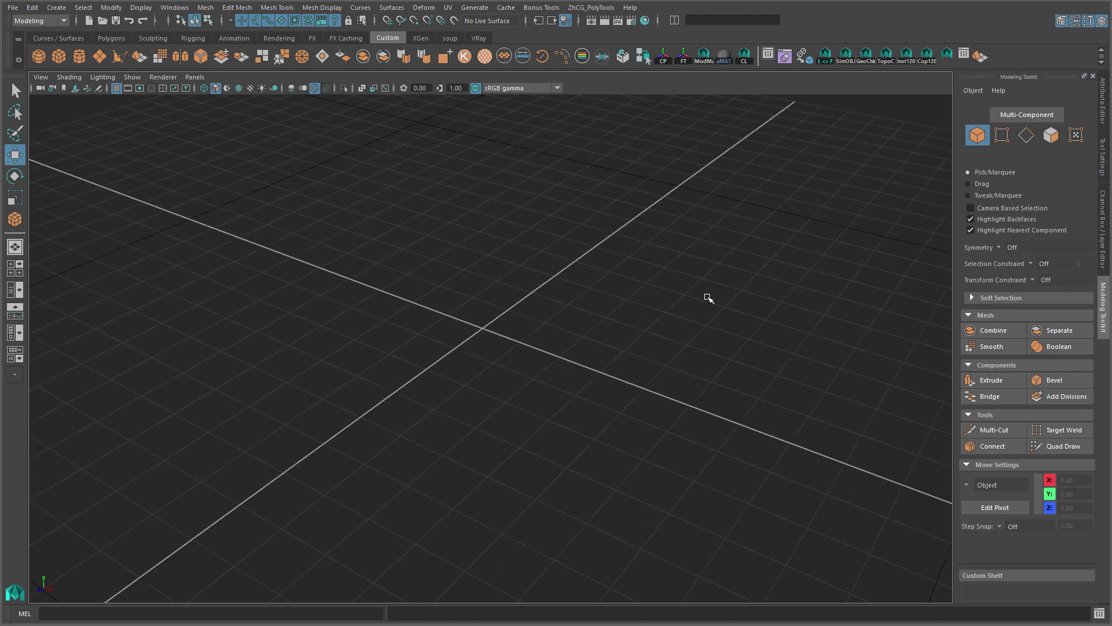
{"action": "left_click_drag", "start_coordinate": [708, 298], "coordinate": [582, 270], "text": "alt"}
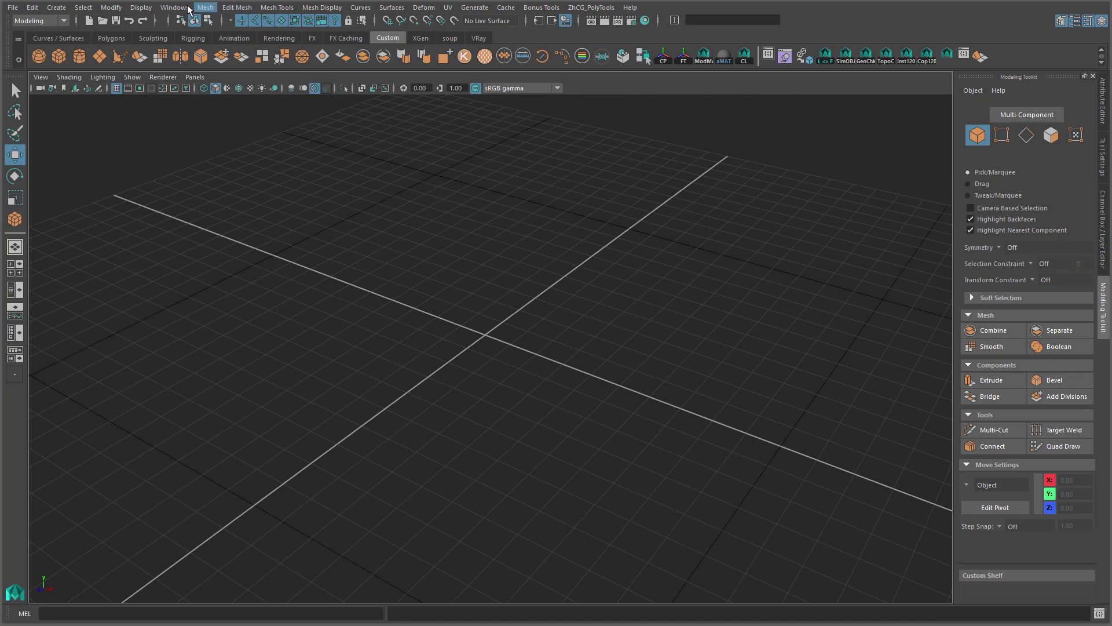
{"action": "left_click", "coordinate": [174, 7]}
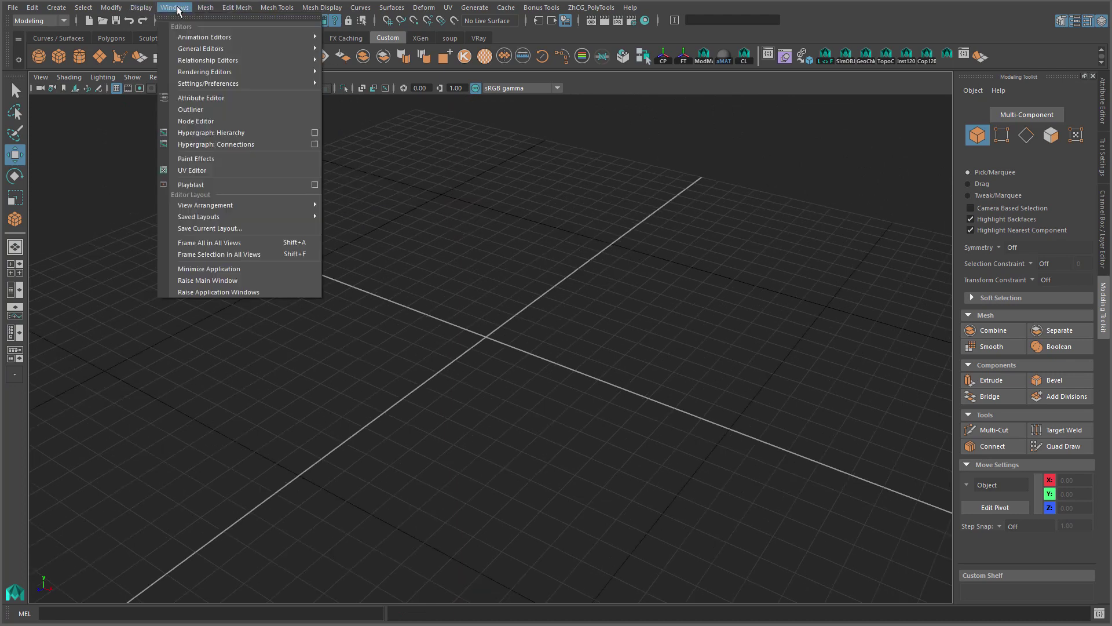
{"action": "mouse_move", "coordinate": [209, 83]}
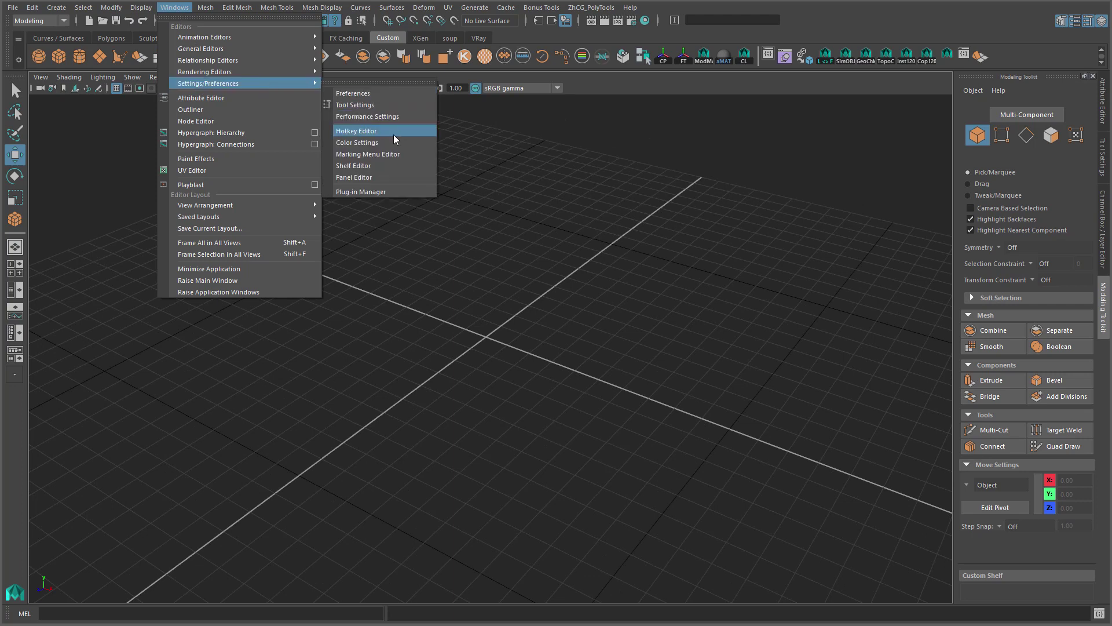
{"action": "left_click", "coordinate": [400, 154]}
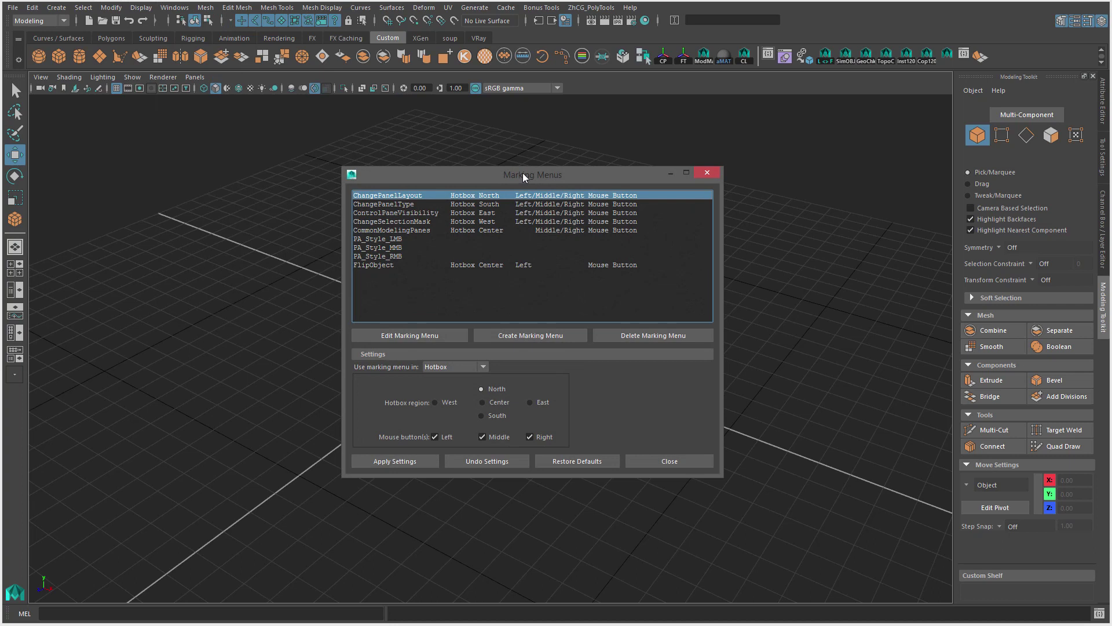
{"action": "left_click_drag", "start_coordinate": [522, 173], "coordinate": [526, 151]}
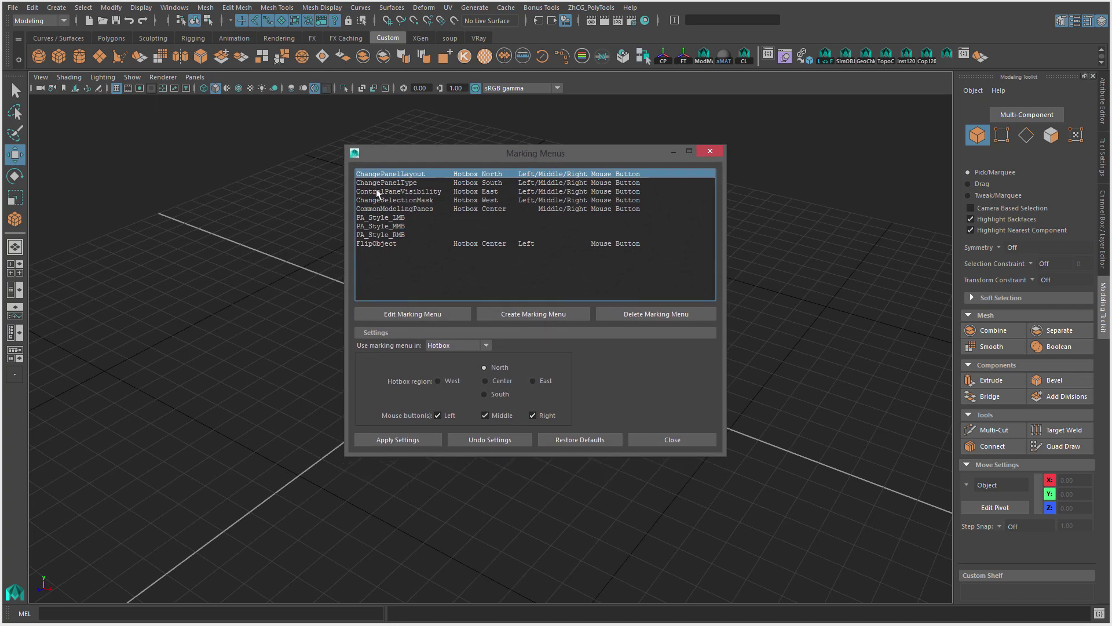
{"action": "left_click", "coordinate": [381, 244]}
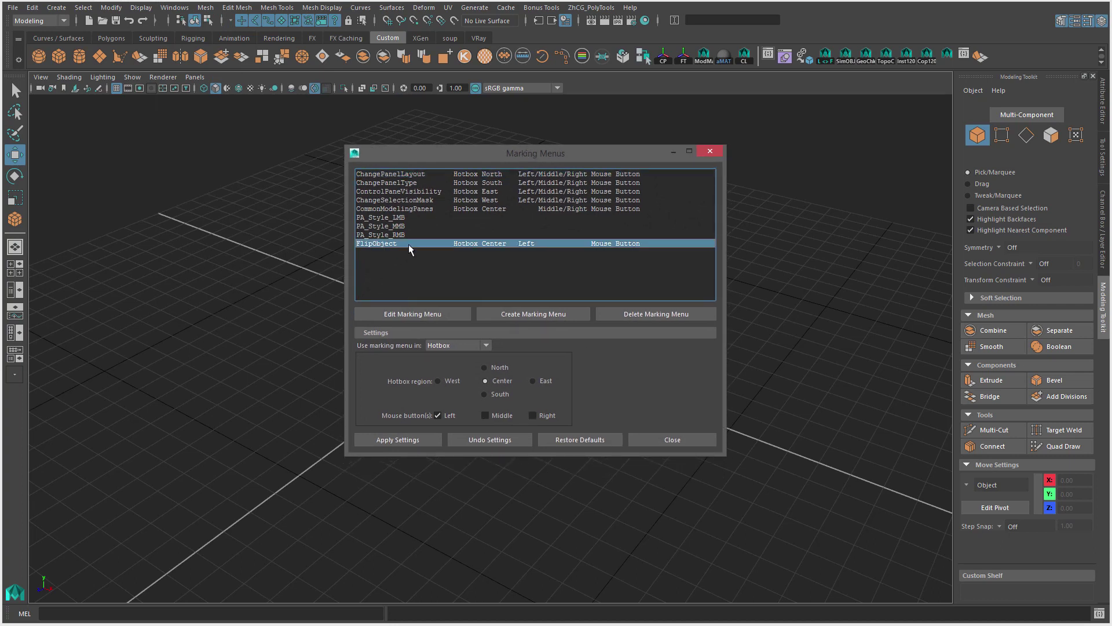
{"action": "left_click", "coordinate": [388, 314]}
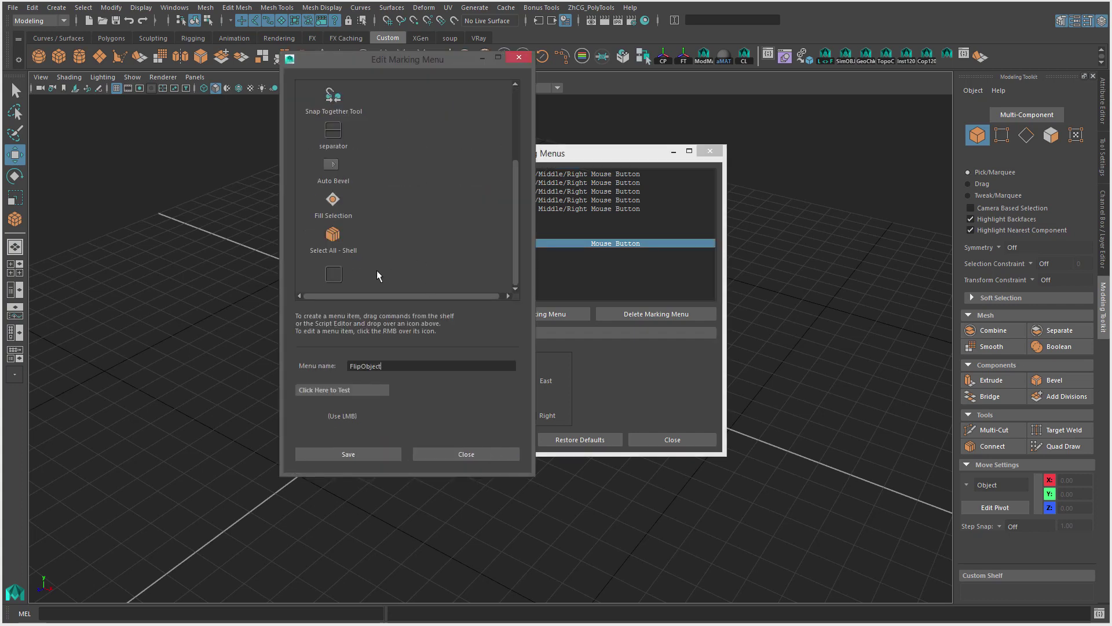
{"action": "right_click", "coordinate": [335, 273]}
{"action": "left_click", "coordinate": [380, 293]}
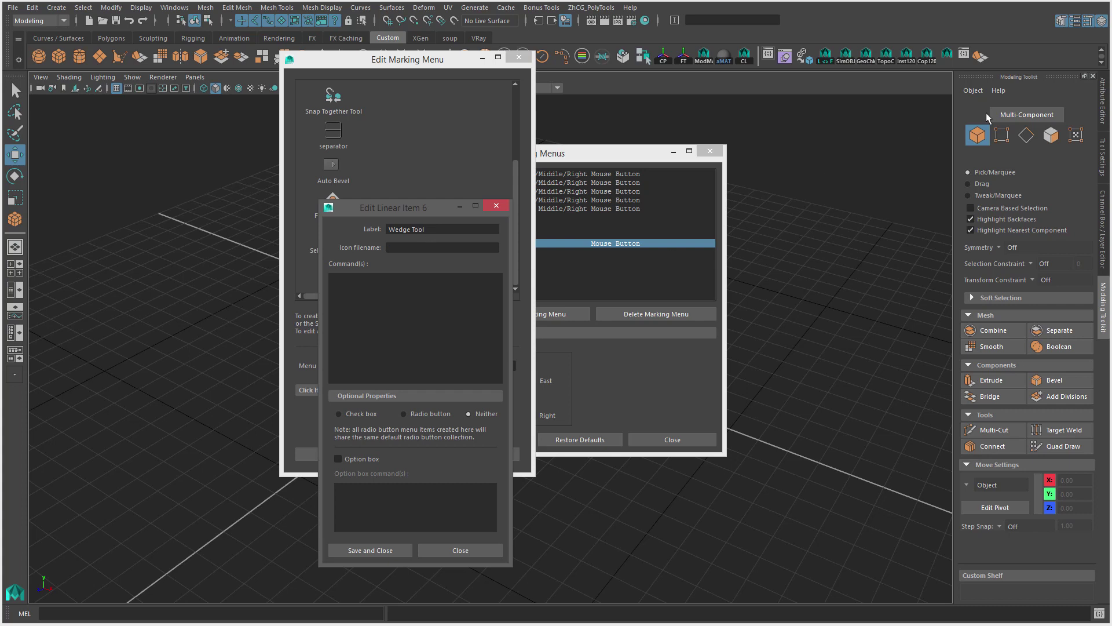
- Set the new item's icon to polyWedgeFace.png, copied from the Wedge shelf button
{"action": "right_click", "coordinate": [981, 55]}
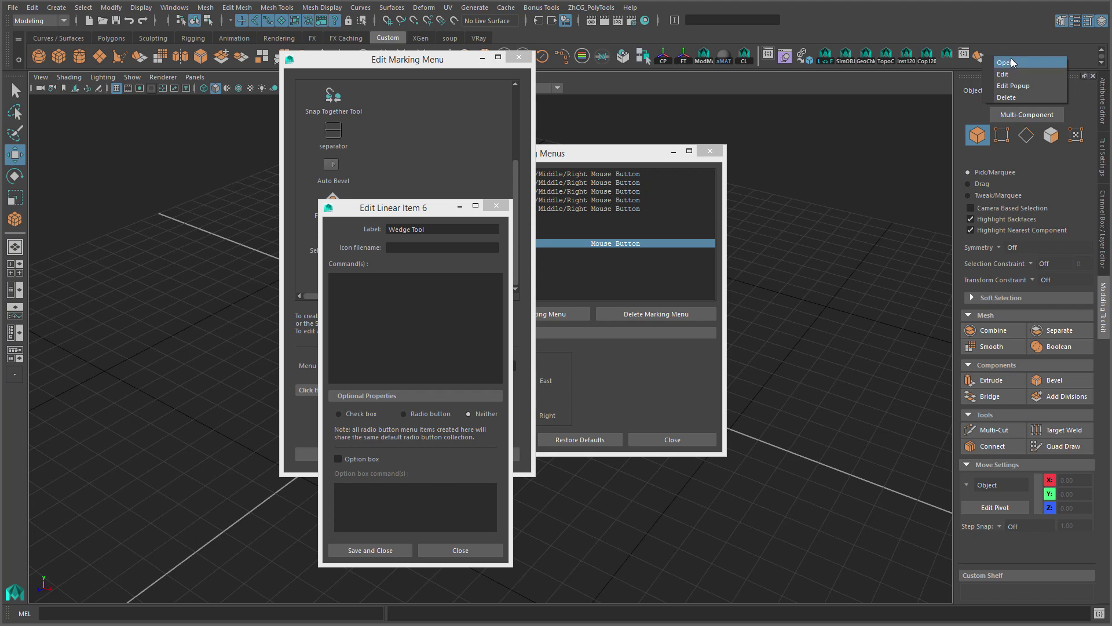
{"action": "left_click", "coordinate": [1003, 74]}
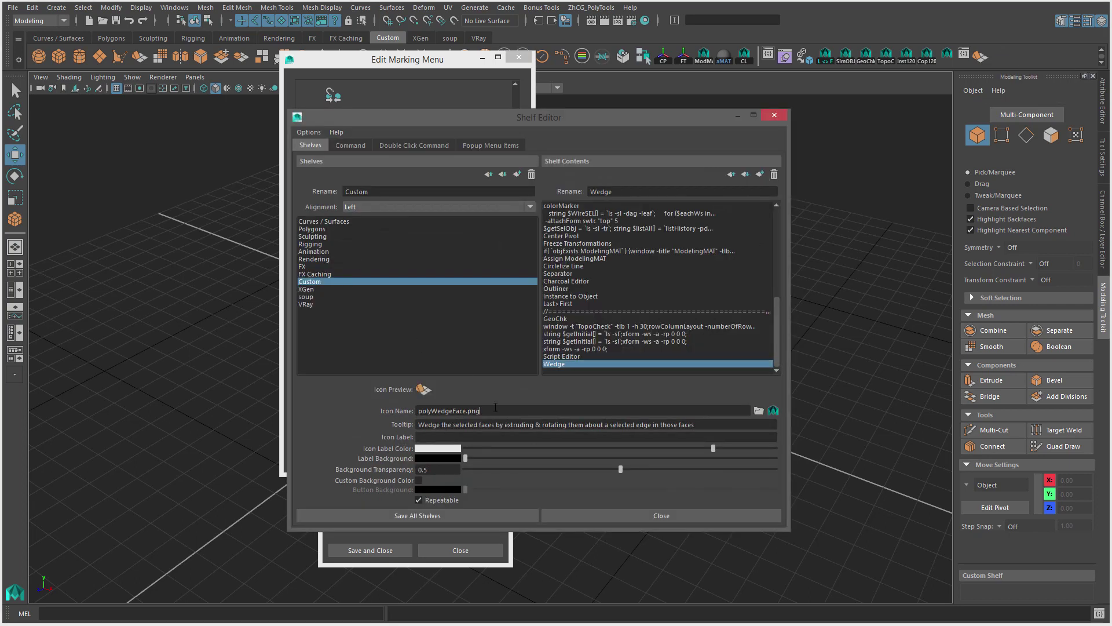
{"action": "left_click_drag", "start_coordinate": [495, 407], "coordinate": [408, 408]}
{"action": "key", "text": "ctrl+c"}
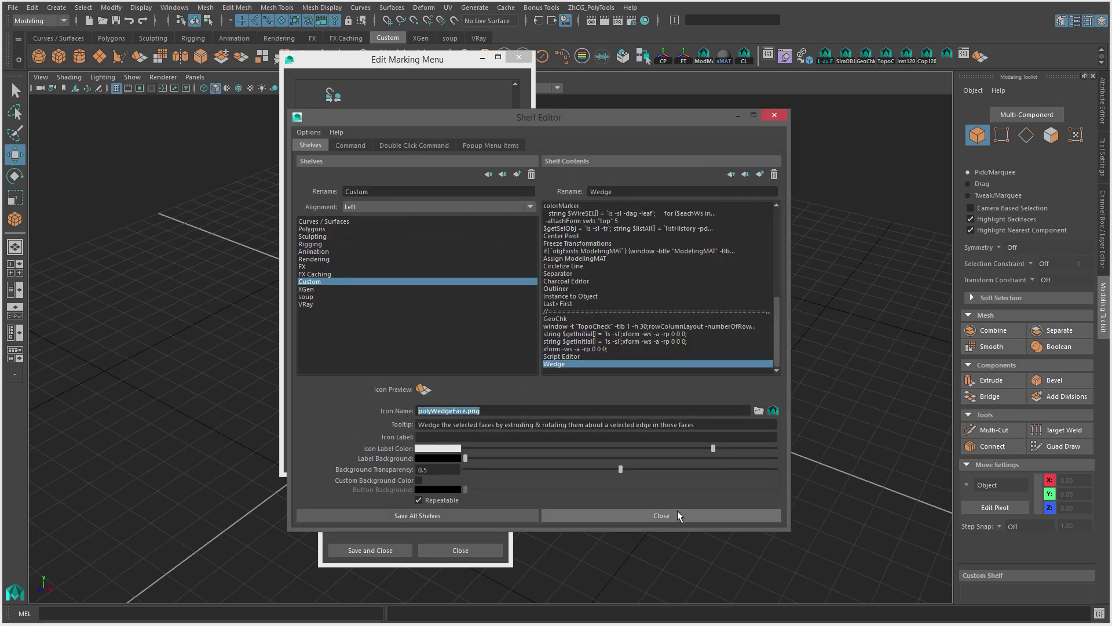
{"action": "left_click", "coordinate": [677, 512]}
{"action": "left_click", "coordinate": [411, 247]}
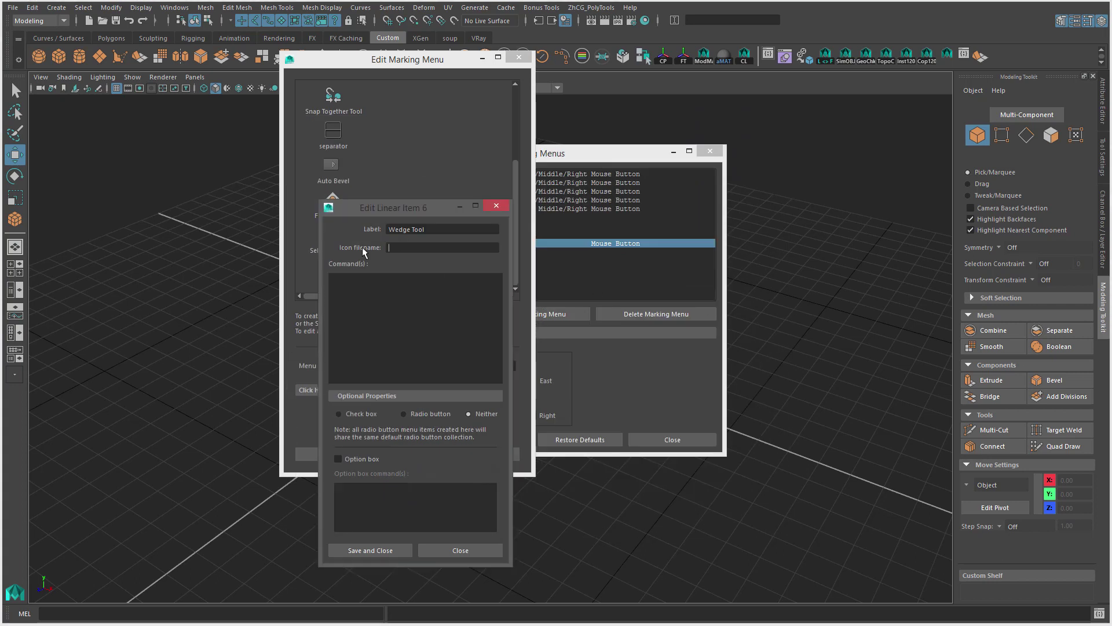
{"action": "key", "text": "ctrl+v"}
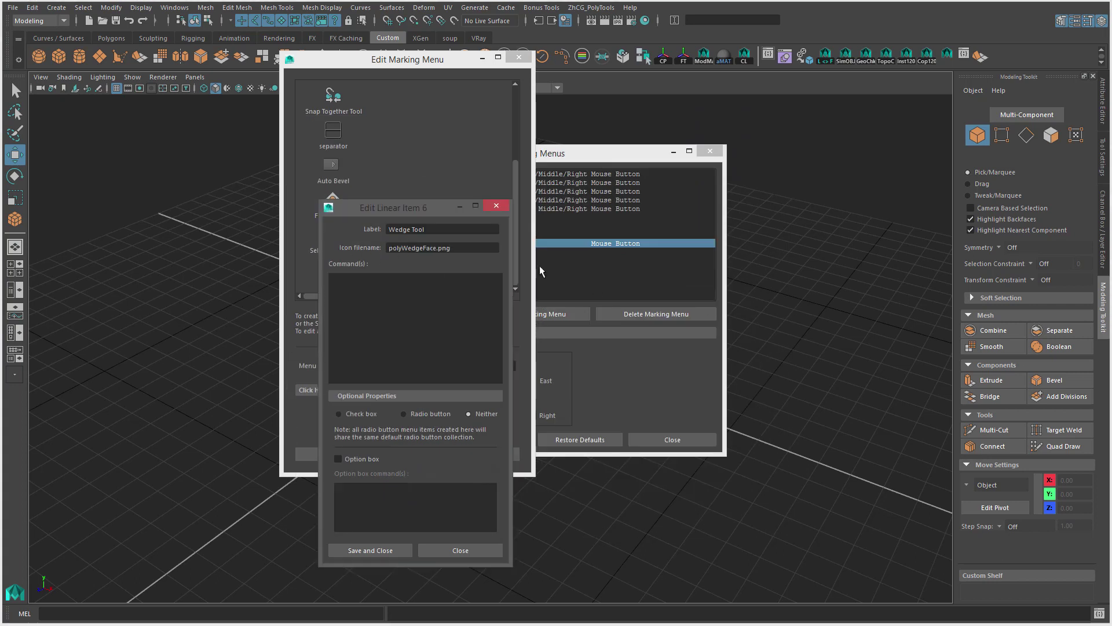
- Paste the Wedge Tool script from the Script Editor as the item's command
{"action": "left_click", "coordinate": [205, 8]}
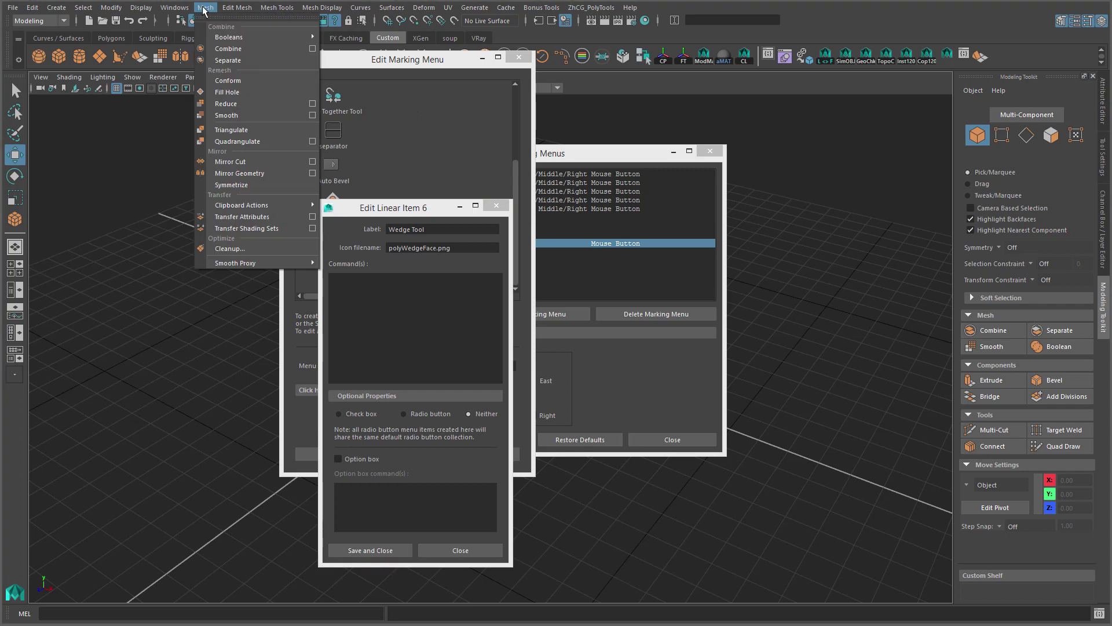
{"action": "mouse_move", "coordinate": [201, 48]}
{"action": "left_click", "coordinate": [415, 169]}
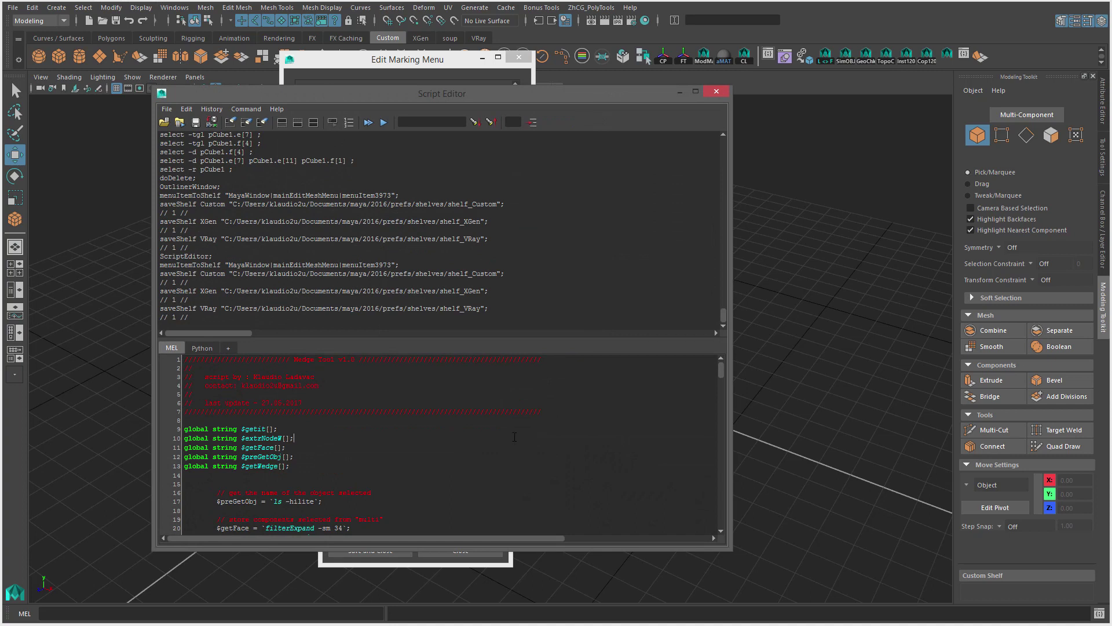
{"action": "key", "text": "ctrl+a"}
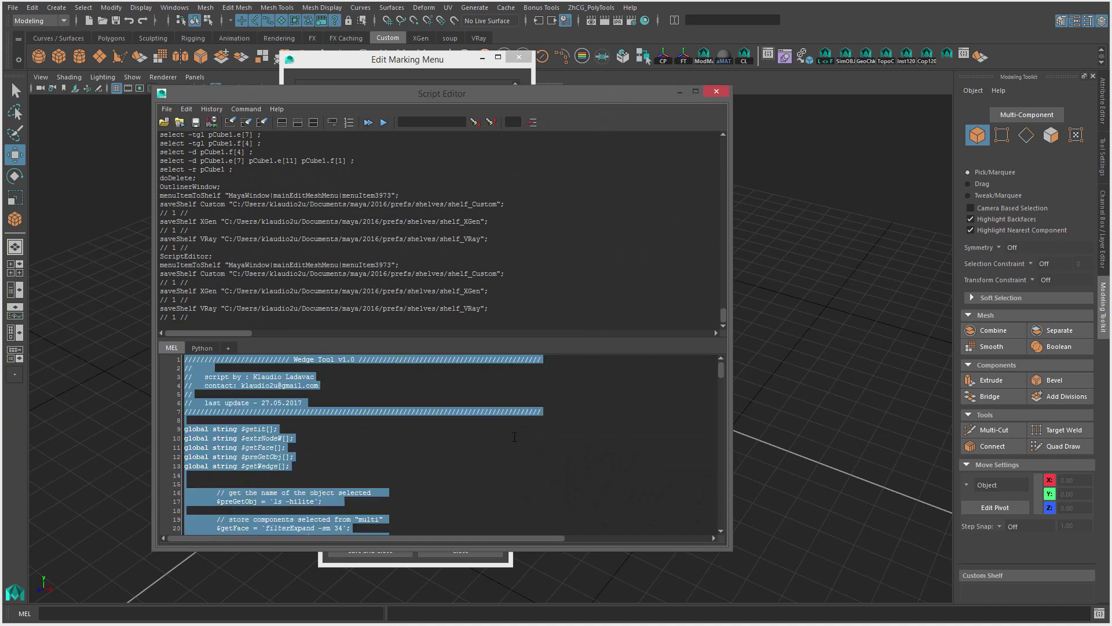
{"action": "left_click", "coordinate": [718, 92]}
{"action": "left_click", "coordinate": [392, 301]}
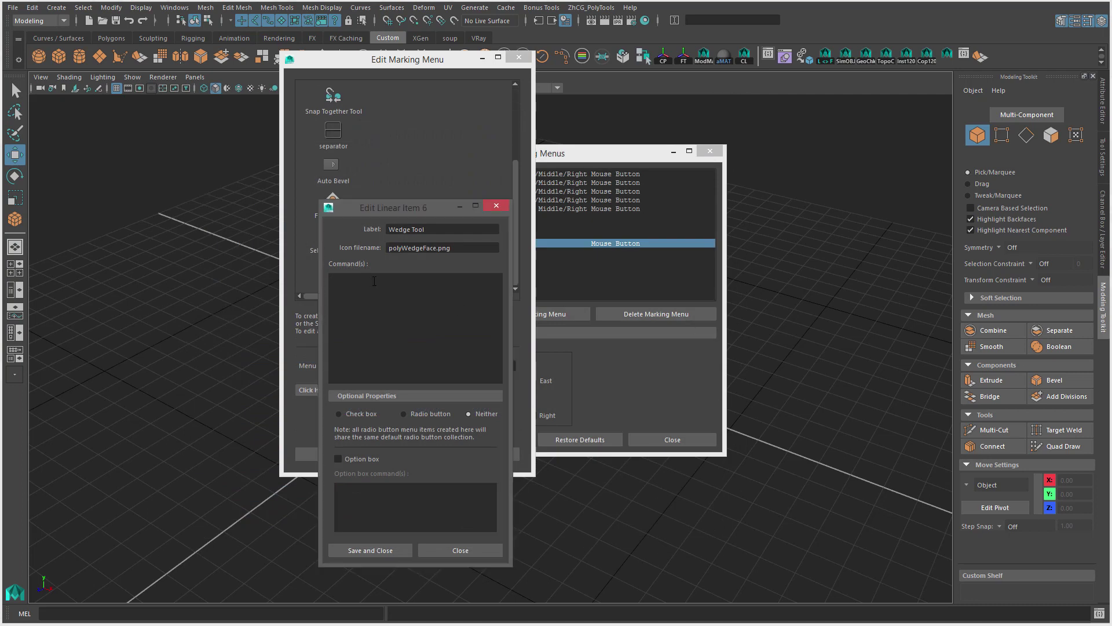
{"action": "left_click_drag", "start_coordinate": [385, 208], "coordinate": [409, 200]}
{"action": "key", "text": "ctrl+v"}
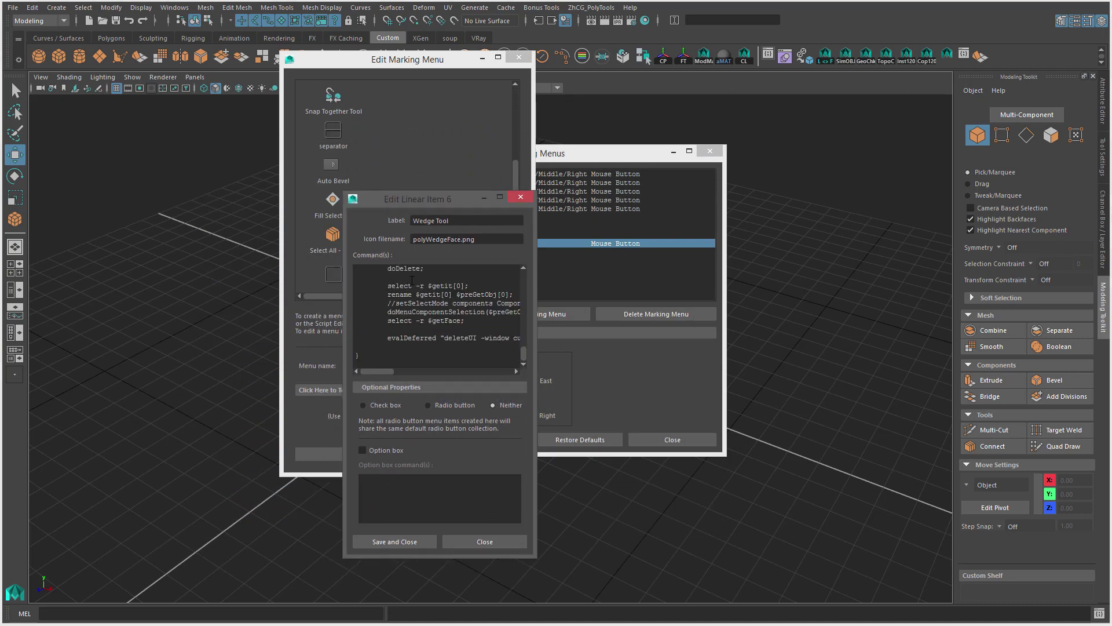
- Save the Wedge Tool item, test the FlipObject marking menu, and close the editor
{"action": "left_click", "coordinate": [416, 540]}
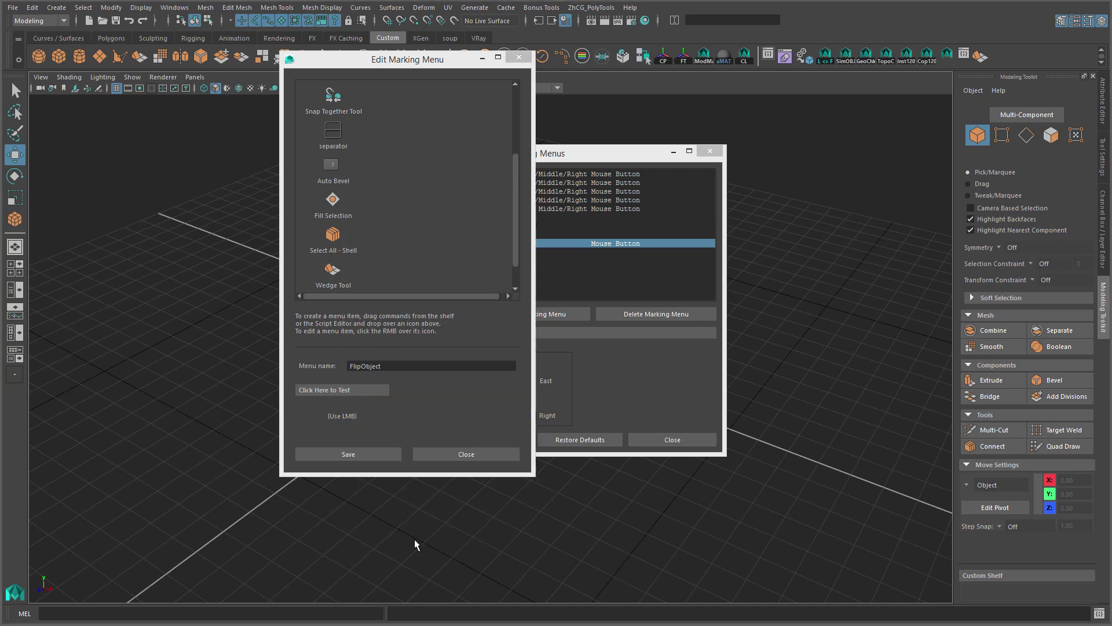
{"action": "left_click", "coordinate": [349, 416]}
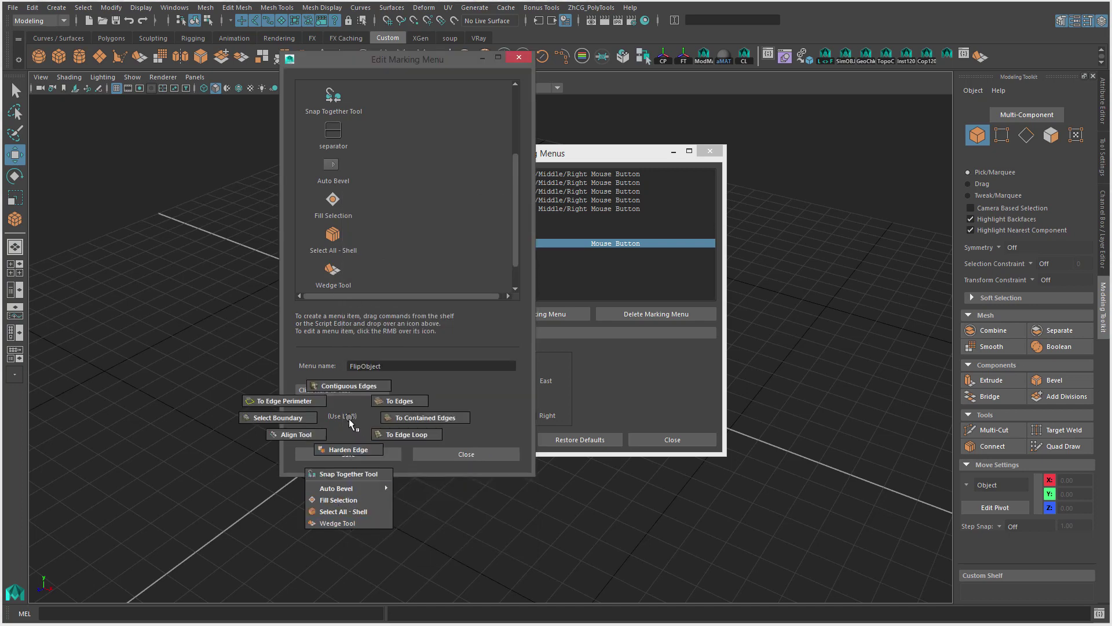
{"action": "left_click", "coordinate": [349, 416]}
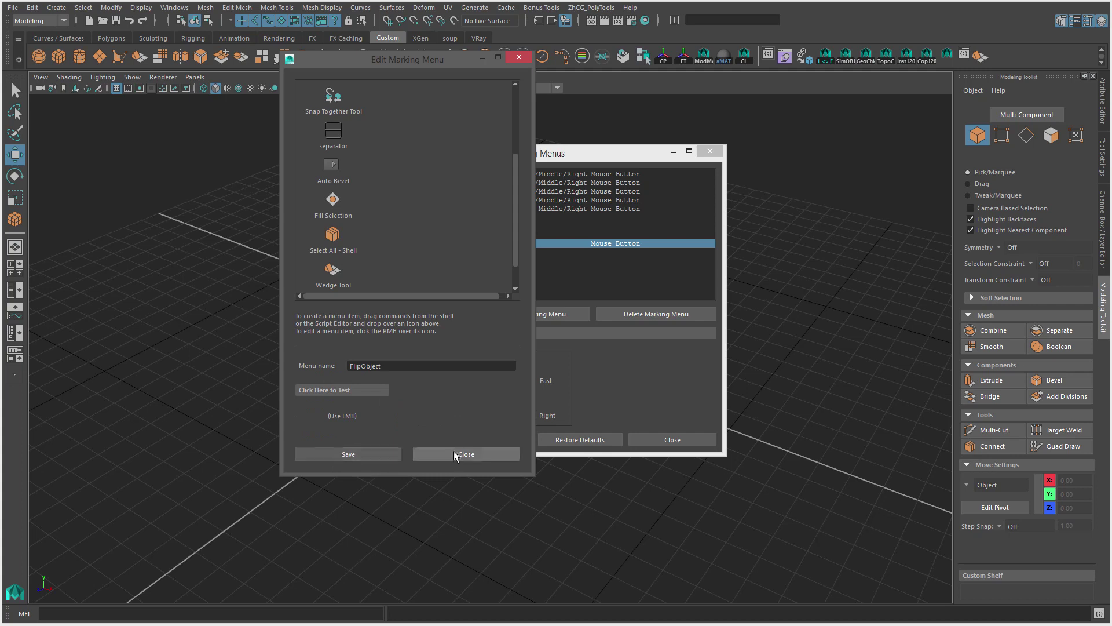
{"action": "left_click", "coordinate": [456, 454]}
{"action": "left_click", "coordinate": [680, 439]}
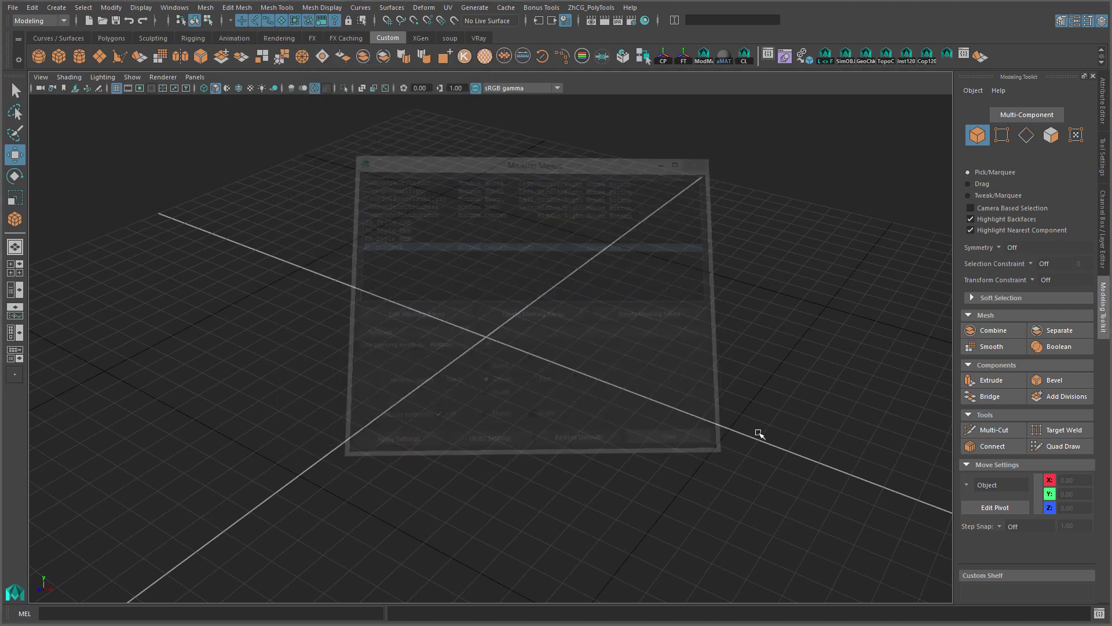
{"action": "key", "text": "space"}
{"action": "mouse_move", "coordinate": [494, 273]}
{"action": "left_mouse_down"}
{"action": "mouse_move", "coordinate": [495, 384]}
{"action": "mouse_move", "coordinate": [495, 275]}
{"action": "left_mouse_up"}
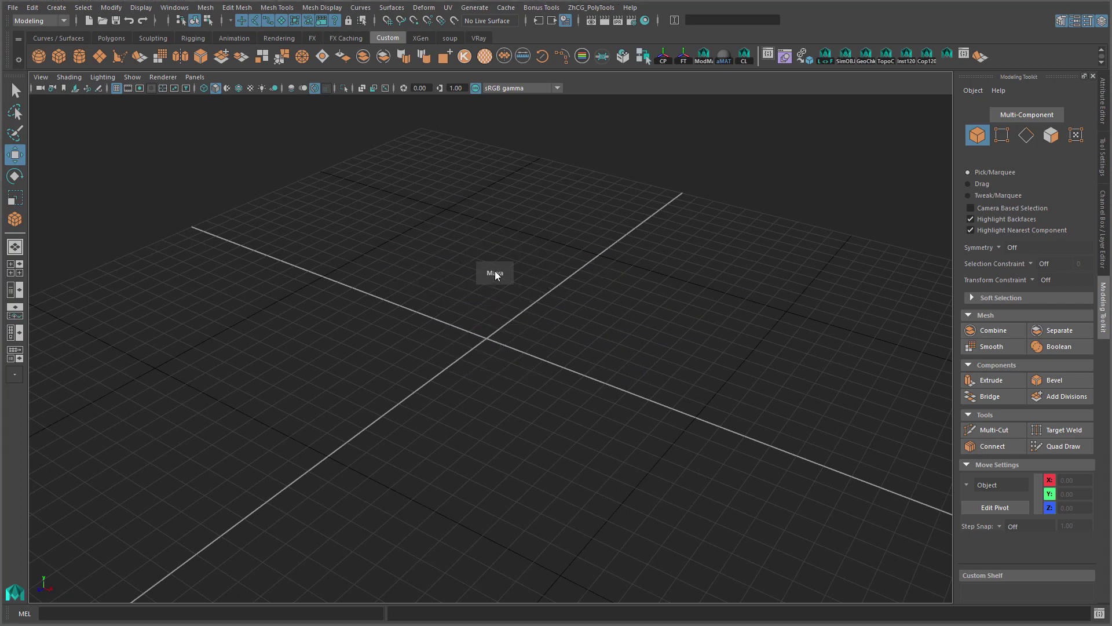
{"action": "left_click", "coordinate": [174, 8]}
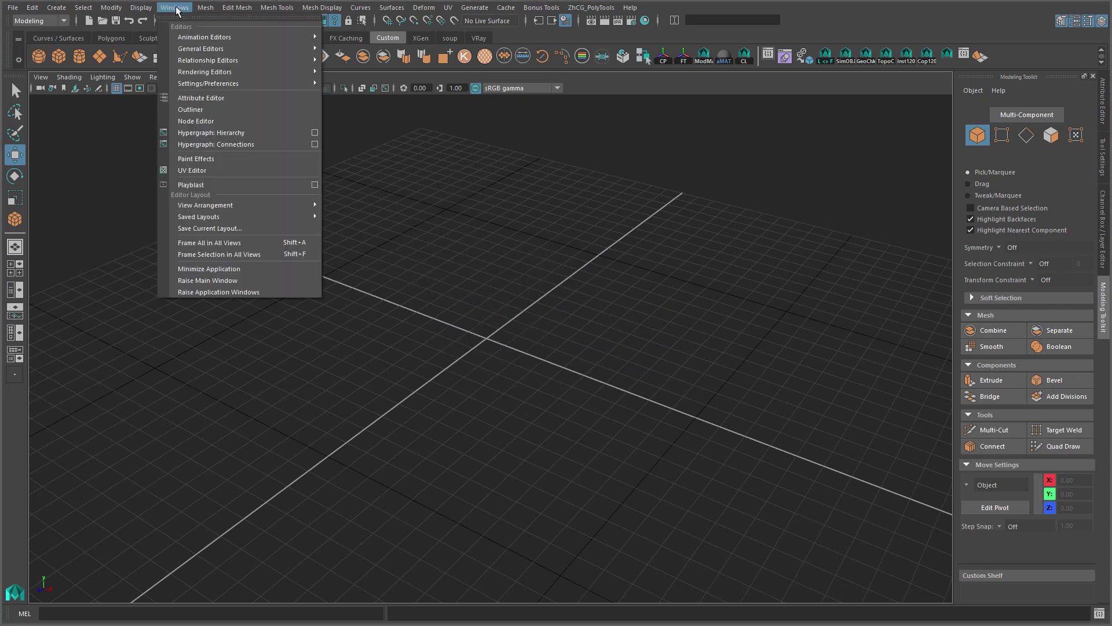
{"action": "left_click", "coordinate": [176, 8]}
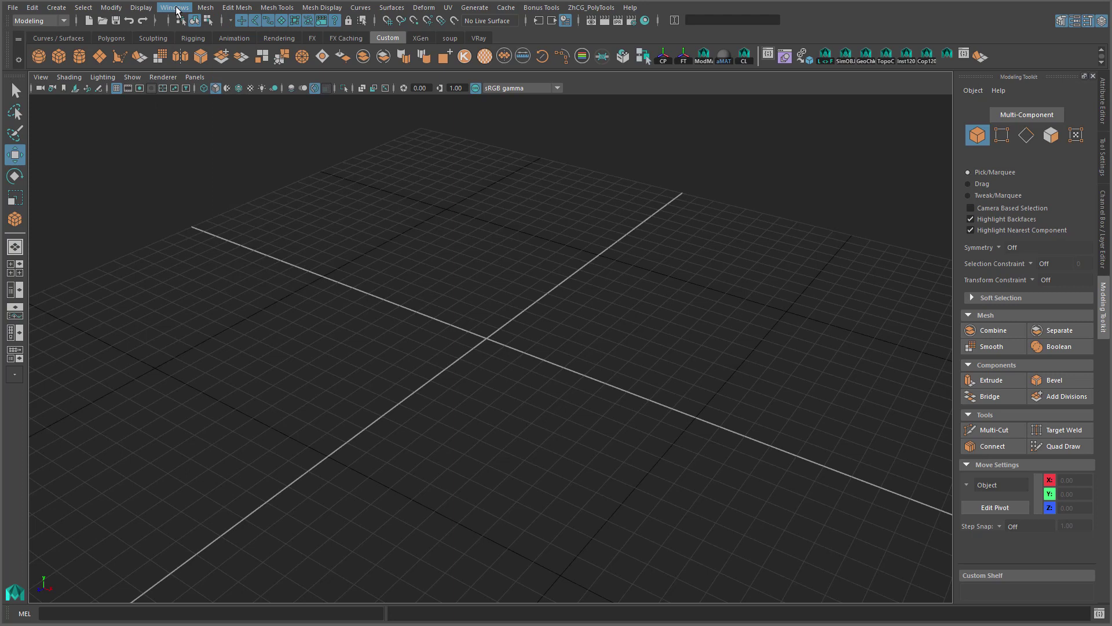
{"action": "left_click", "coordinate": [176, 8]}
{"action": "mouse_move", "coordinate": [209, 82]}
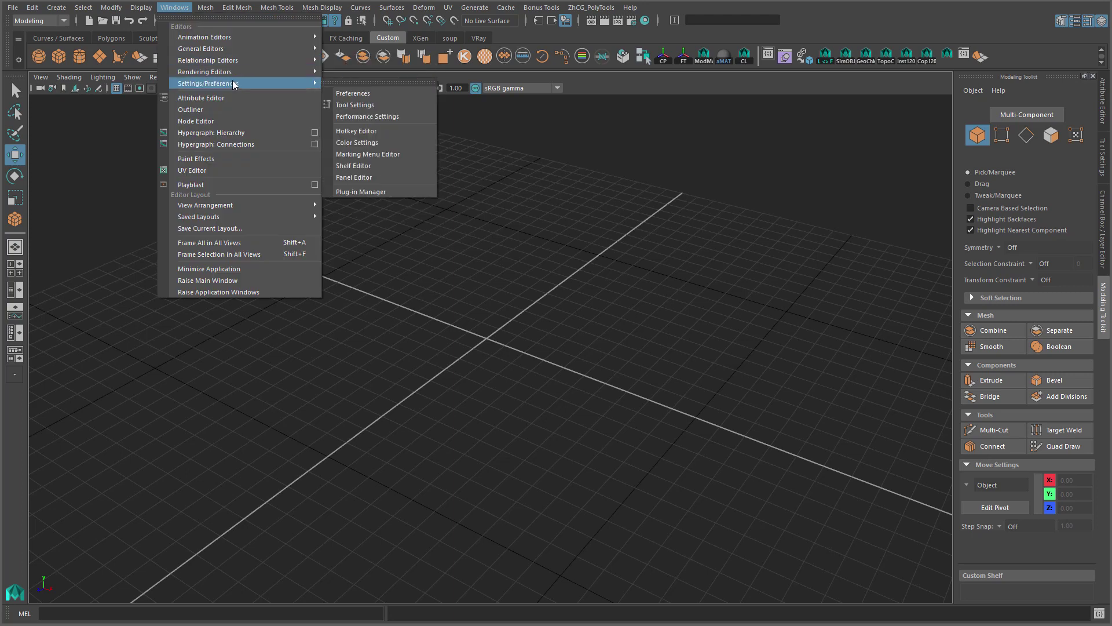
{"action": "left_click", "coordinate": [400, 132]}
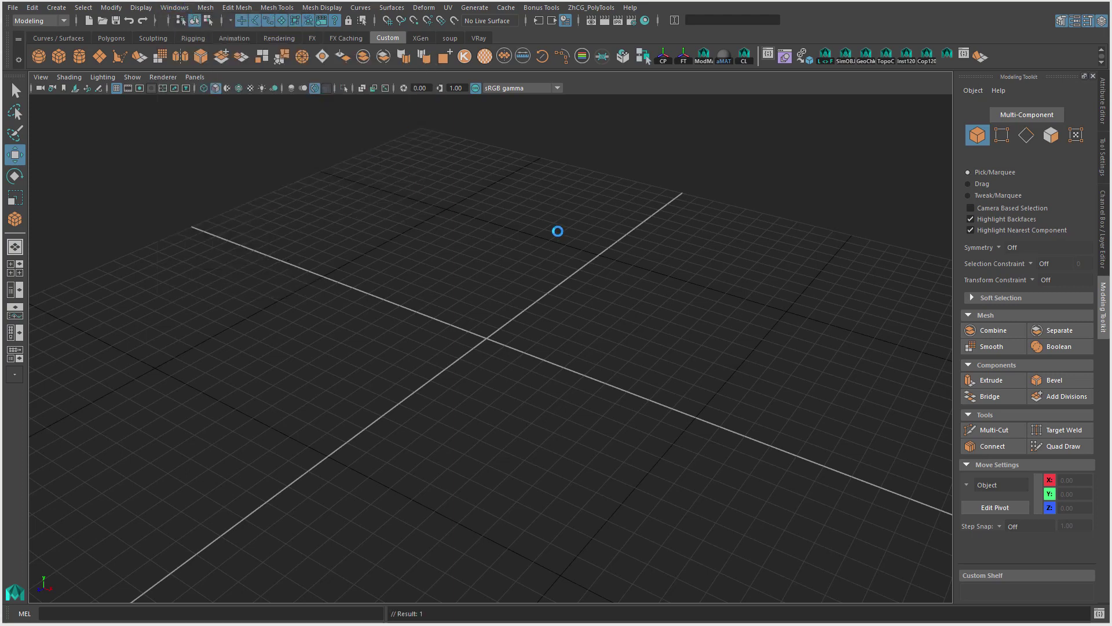
{"action": "left_click", "coordinate": [218, 131]}
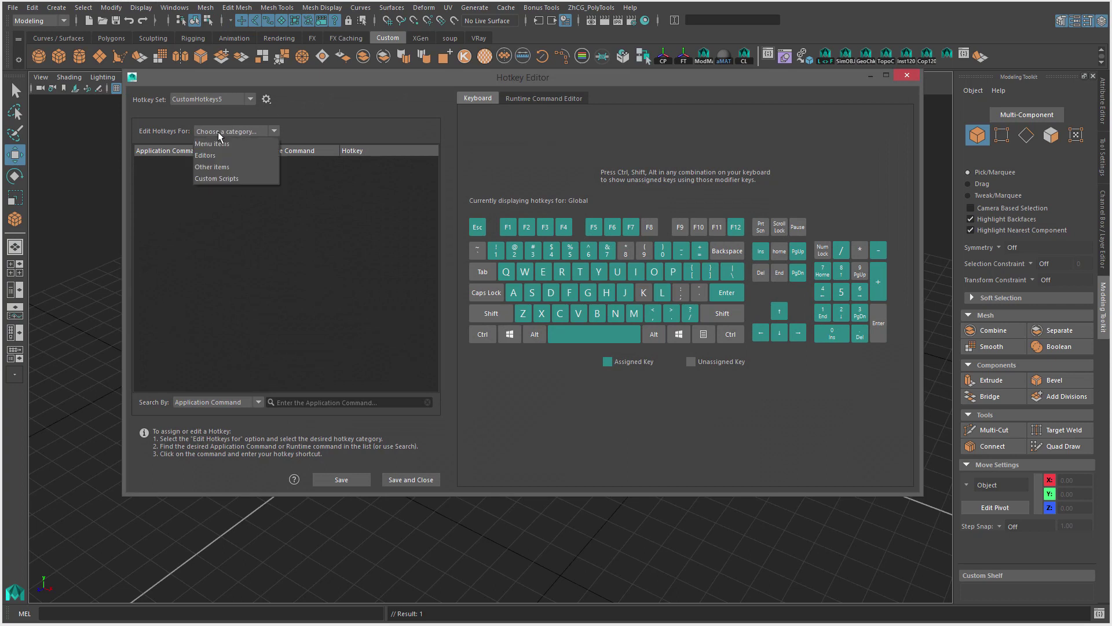
{"action": "left_click", "coordinate": [220, 185]}
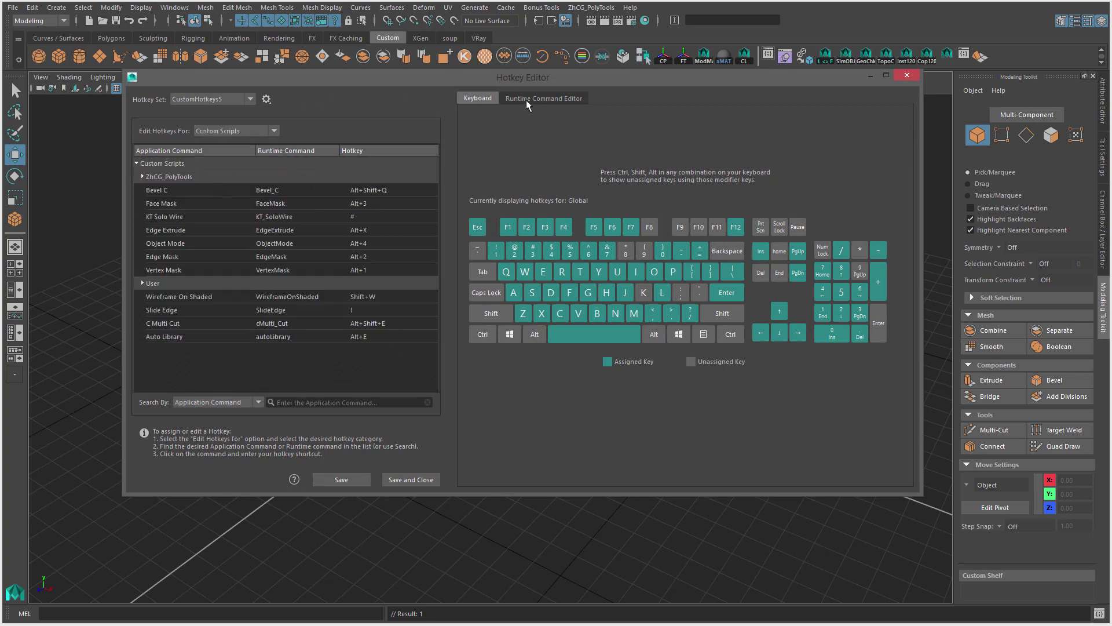
{"action": "left_click", "coordinate": [528, 100]}
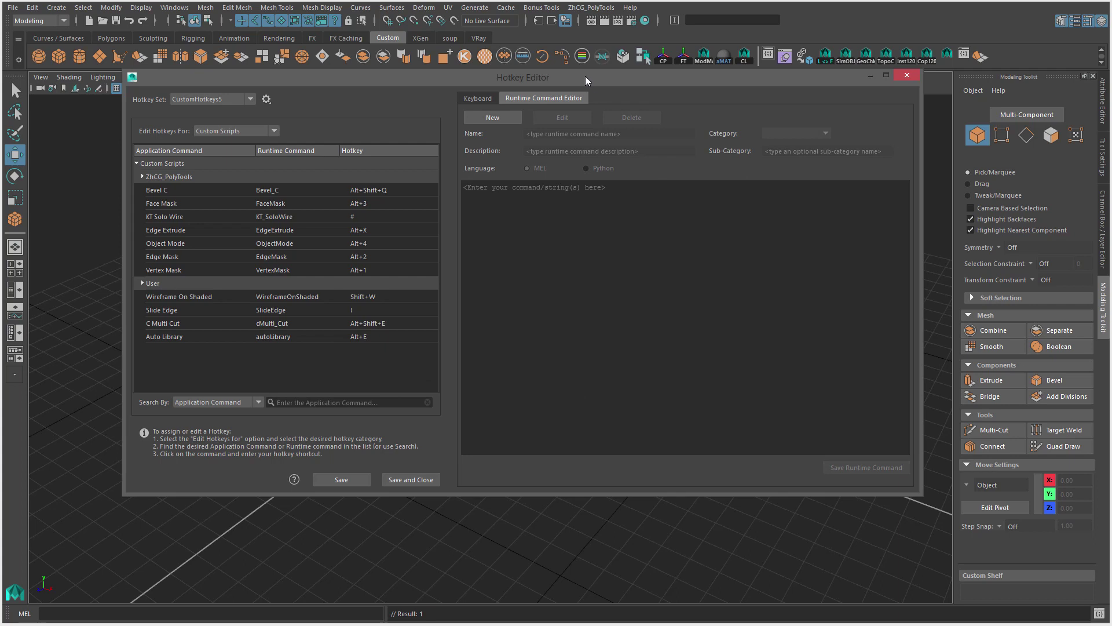
{"action": "left_click_drag", "start_coordinate": [585, 79], "coordinate": [565, 142]}
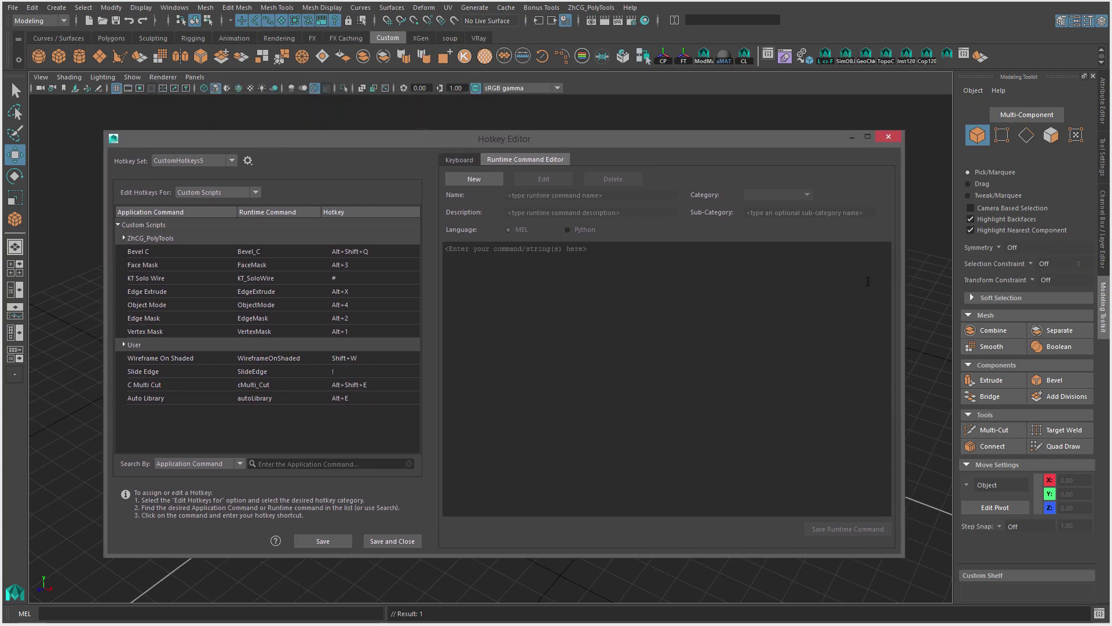
{"action": "left_click", "coordinate": [888, 137]}
{"action": "mouse_move", "coordinate": [665, 329]}
{"action": "left_mouse_down", "text": "alt"}
{"action": "mouse_move", "coordinate": [485, 261]}
{"action": "mouse_move", "coordinate": [504, 260]}
{"action": "left_mouse_up", "text": "alt"}
{"action": "mouse_move", "coordinate": [432, 253]}
{"action": "left_mouse_down", "text": "alt"}
{"action": "mouse_move", "coordinate": [494, 285]}
{"action": "mouse_move", "coordinate": [471, 266]}
{"action": "mouse_move", "coordinate": [740, 250]}
{"action": "mouse_move", "coordinate": [546, 301]}
{"action": "mouse_move", "coordinate": [557, 305]}
{"action": "left_mouse_up", "text": "alt"}
{"action": "mouse_move", "coordinate": [503, 336]}
{"action": "left_mouse_down", "text": "alt"}
{"action": "mouse_move", "coordinate": [476, 337]}
{"action": "mouse_move", "coordinate": [457, 321]}
{"action": "mouse_move", "coordinate": [469, 315]}
{"action": "left_mouse_up", "text": "alt"}
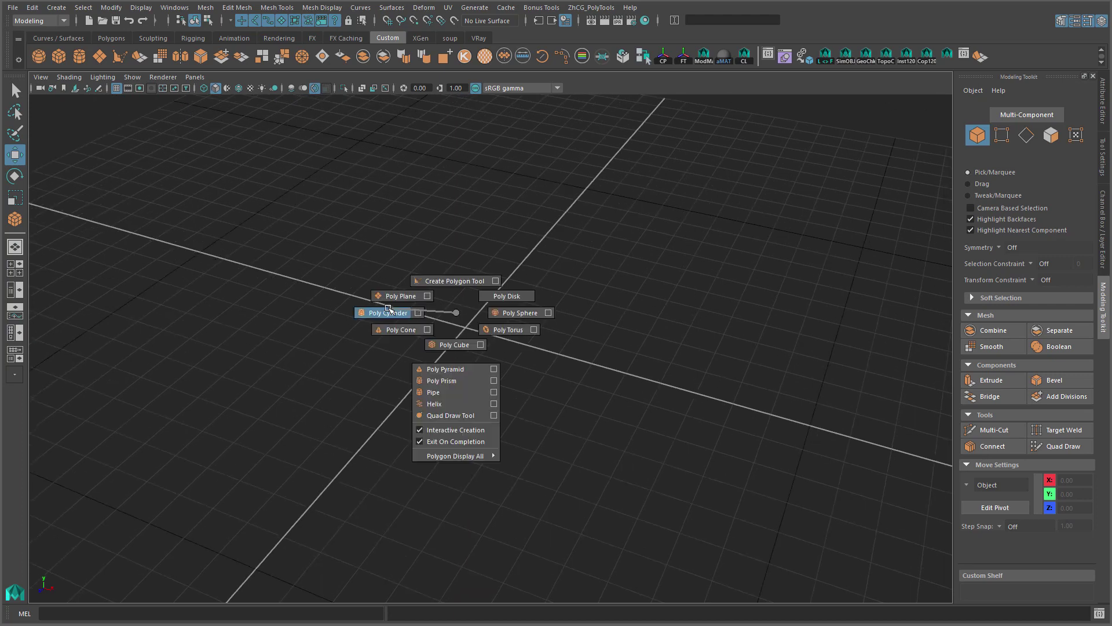
- Draw a tall polygon cylinder near the grid centre
{"action": "right_click_drag", "start_coordinate": [449, 336], "coordinate": [374, 311], "text": "shift"}
{"action": "mouse_move", "coordinate": [464, 328]}
{"action": "left_mouse_down"}
{"action": "mouse_move", "coordinate": [475, 345]}
{"action": "mouse_move", "coordinate": [466, 244]}
{"action": "left_mouse_up"}
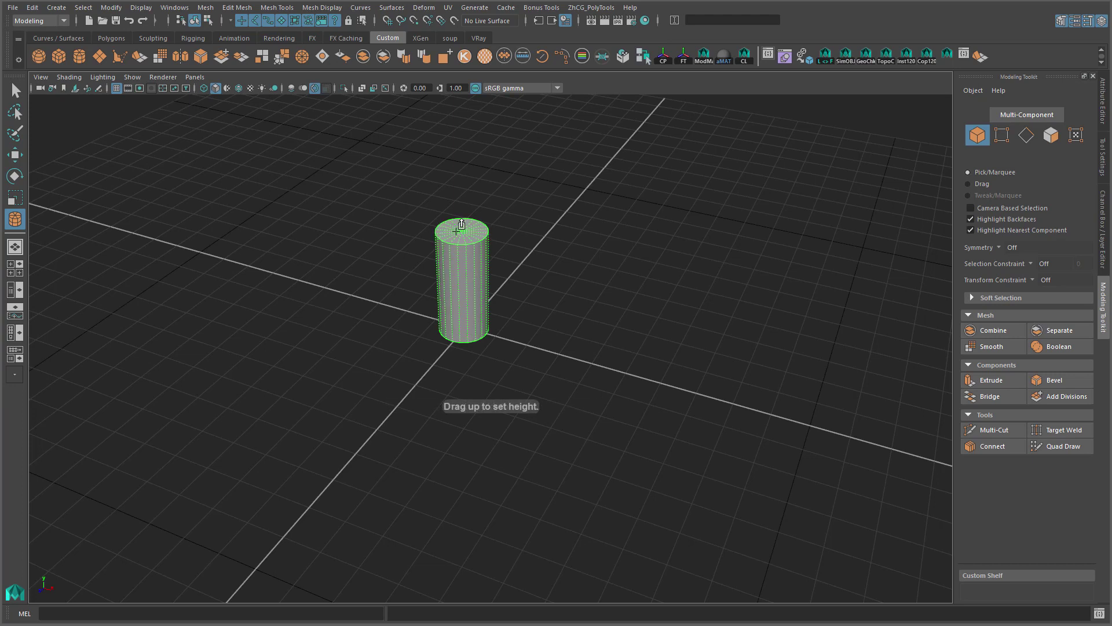
{"action": "left_click_drag", "start_coordinate": [521, 348], "coordinate": [691, 370], "text": "alt"}
{"action": "scroll", "coordinate": [480, 297], "scroll_direction": "up", "scroll_amount": 3}
- Select the cylinder's top cap face and frame the view on it
{"action": "right_click_drag", "start_coordinate": [442, 282], "coordinate": [385, 295]}
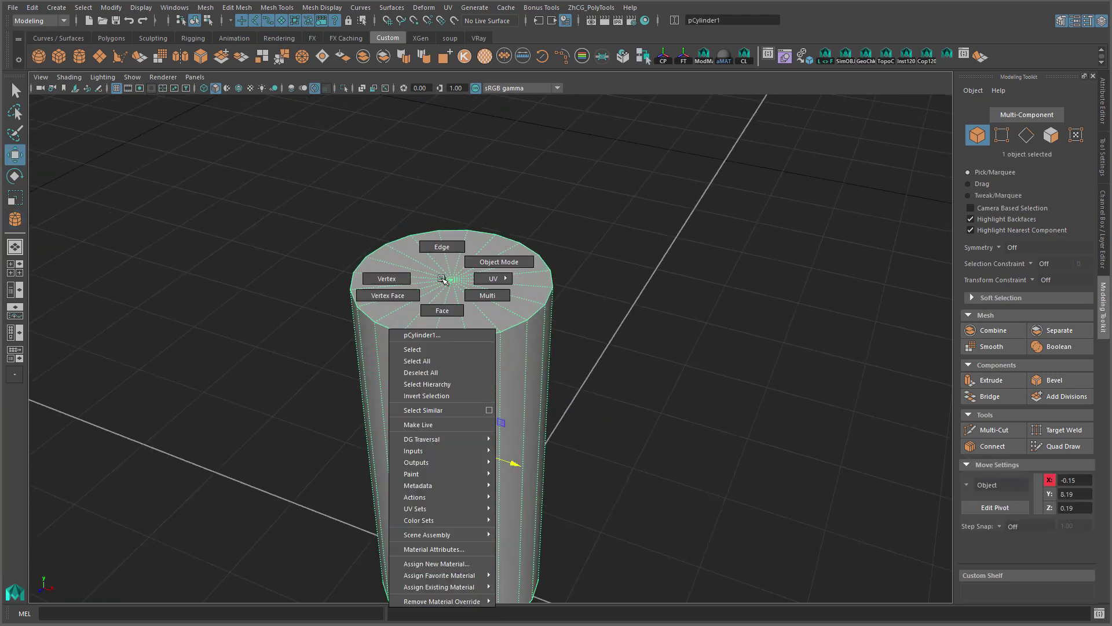
{"action": "left_click", "coordinate": [452, 280]}
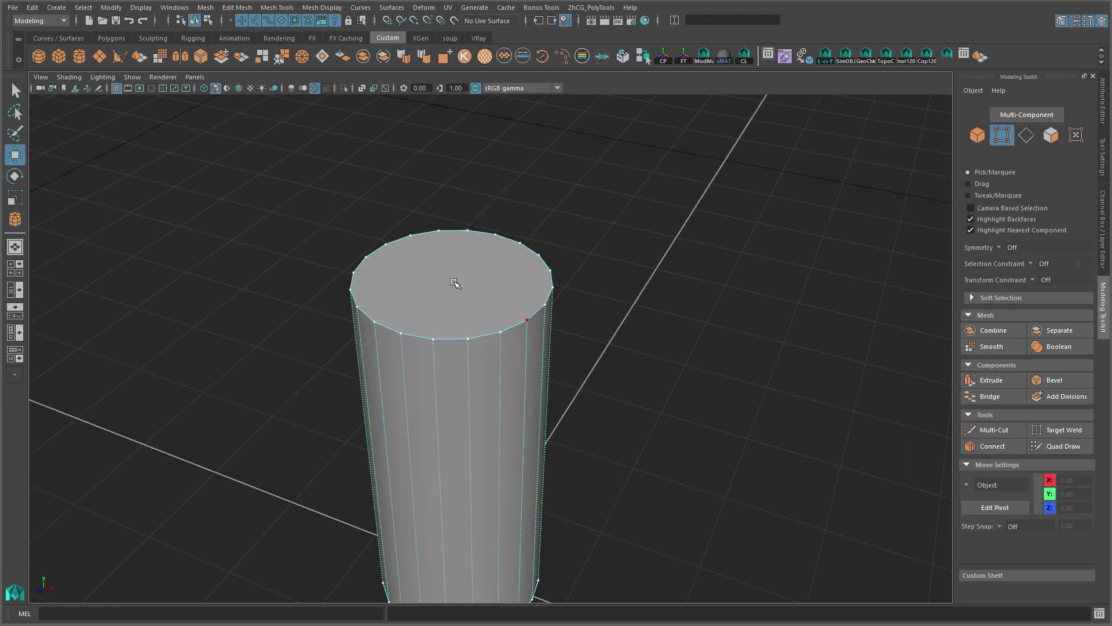
{"action": "right_click_drag", "start_coordinate": [449, 287], "coordinate": [449, 310]}
{"action": "left_click", "coordinate": [516, 315]}
{"action": "mouse_move", "coordinate": [593, 307]}
{"action": "left_mouse_down", "text": "alt"}
{"action": "mouse_move", "coordinate": [467, 293]}
{"action": "mouse_move", "coordinate": [504, 278]}
{"action": "left_mouse_up", "text": "alt"}
{"action": "key", "text": "f"}
{"action": "scroll", "coordinate": [507, 277], "scroll_direction": "down", "scroll_amount": 5}
{"action": "mouse_move", "coordinate": [601, 290]}
{"action": "left_mouse_down", "text": "alt"}
{"action": "mouse_move", "coordinate": [653, 239]}
{"action": "mouse_move", "coordinate": [616, 234]}
{"action": "mouse_move", "coordinate": [683, 246]}
{"action": "mouse_move", "coordinate": [671, 323]}
{"action": "mouse_move", "coordinate": [627, 320]}
{"action": "left_mouse_up", "text": "alt"}
{"action": "mouse_move", "coordinate": [591, 246]}
{"action": "left_mouse_down", "text": "alt"}
{"action": "mouse_move", "coordinate": [576, 256]}
{"action": "mouse_move", "coordinate": [581, 268]}
{"action": "left_mouse_up", "text": "alt"}
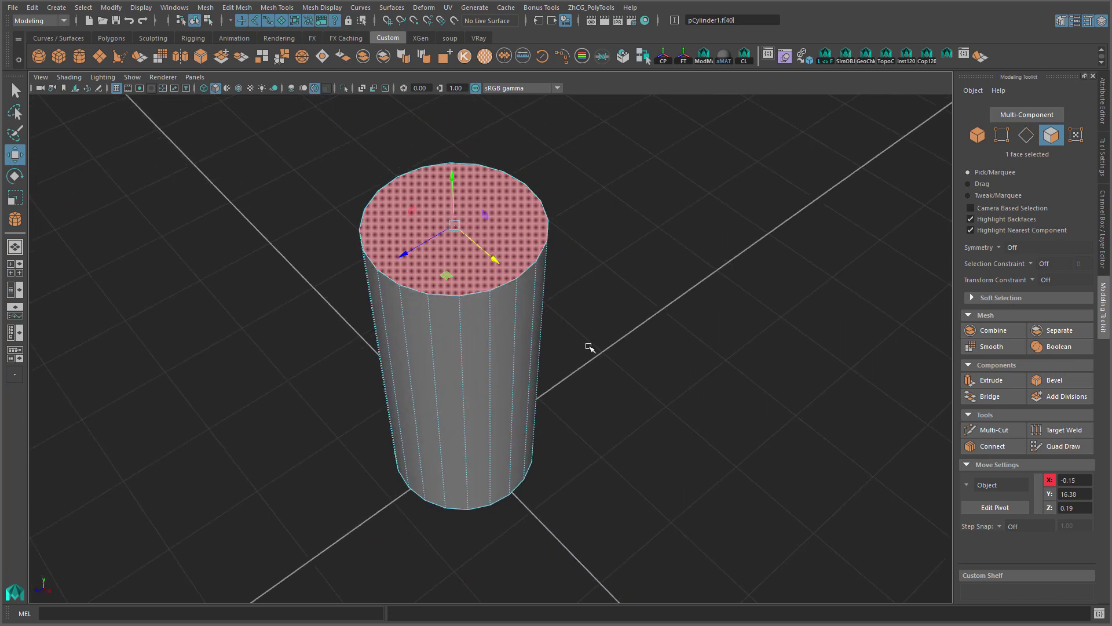
{"action": "left_click_drag", "start_coordinate": [590, 346], "coordinate": [539, 302], "text": "alt"}
{"action": "mouse_move", "coordinate": [622, 297]}
{"action": "left_mouse_down", "text": "alt"}
{"action": "mouse_move", "coordinate": [651, 288]}
{"action": "mouse_move", "coordinate": [643, 296]}
{"action": "left_mouse_up", "text": "alt"}
- Switch to multi-component selection and reselect the cylinder's top face
{"action": "left_click", "coordinate": [576, 214]}
{"action": "mouse_move", "coordinate": [577, 213]}
{"action": "right_mouse_down"}
{"action": "mouse_move", "coordinate": [651, 241]}
{"action": "mouse_move", "coordinate": [632, 232]}
{"action": "right_mouse_up"}
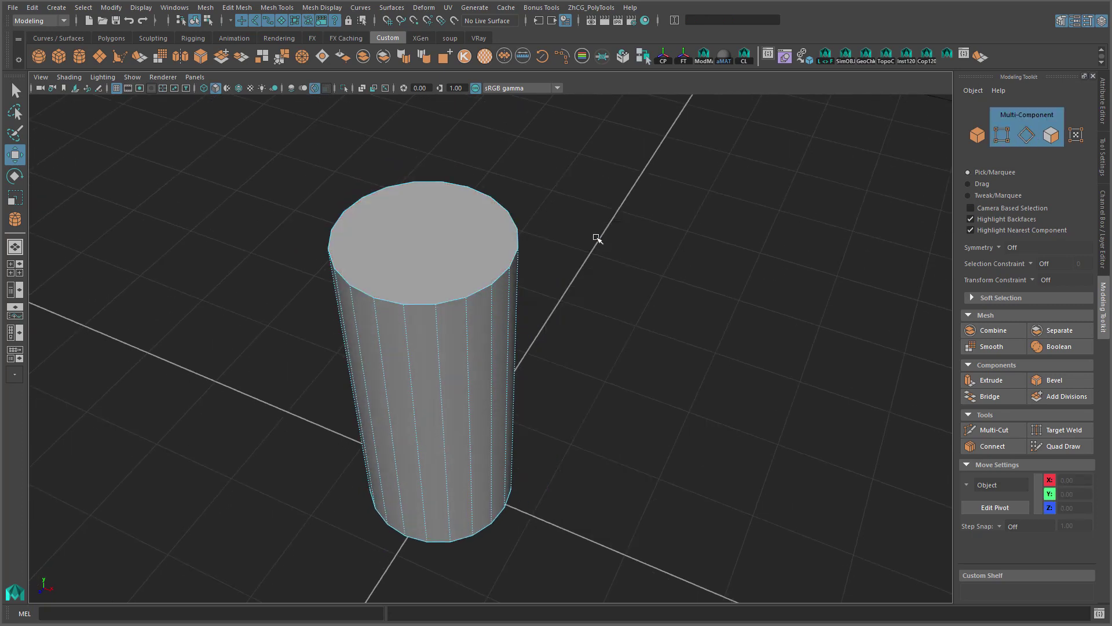
{"action": "left_click", "coordinate": [452, 239]}
{"action": "mouse_move", "coordinate": [505, 278]}
{"action": "left_mouse_down", "text": "alt"}
{"action": "mouse_move", "coordinate": [566, 315]}
{"action": "mouse_move", "coordinate": [504, 290]}
{"action": "left_mouse_up", "text": "alt"}
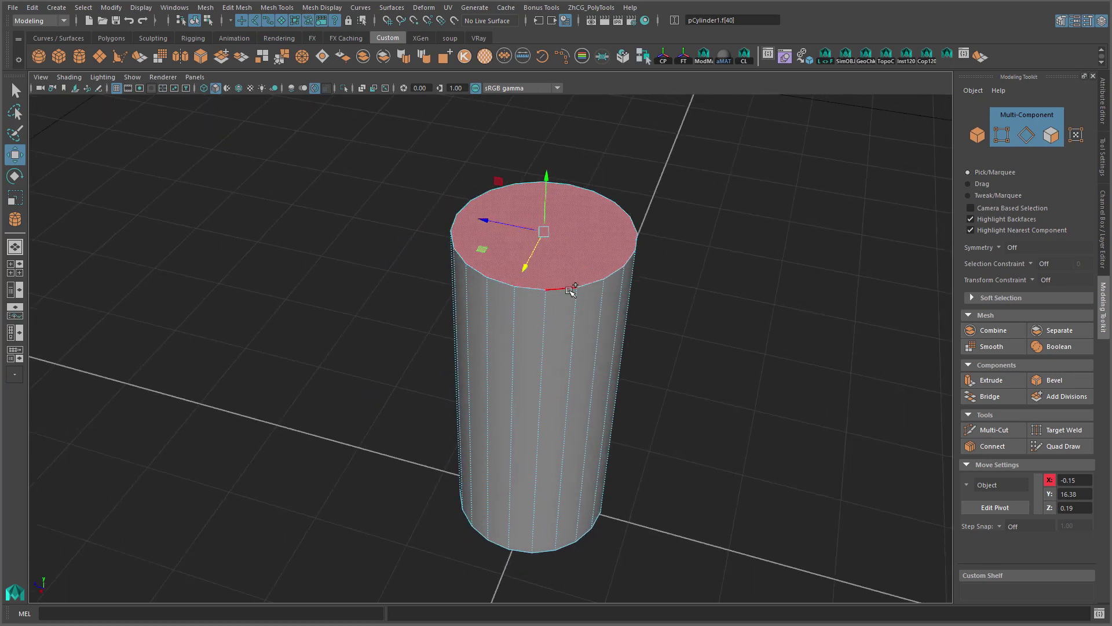
{"action": "mouse_move", "coordinate": [588, 355]}
{"action": "left_mouse_down", "text": "alt"}
{"action": "mouse_move", "coordinate": [504, 342]}
{"action": "mouse_move", "coordinate": [536, 313]}
{"action": "left_mouse_up", "text": "alt"}
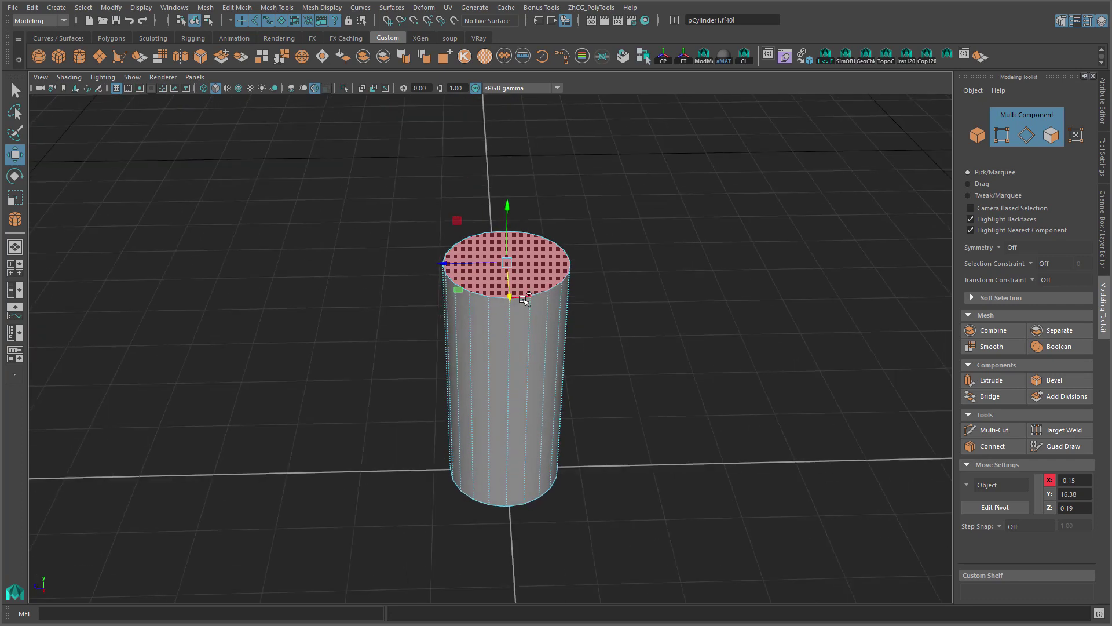
{"action": "mouse_move", "coordinate": [586, 392]}
{"action": "left_mouse_down", "text": "alt"}
{"action": "mouse_move", "coordinate": [537, 382]}
{"action": "mouse_move", "coordinate": [622, 377]}
{"action": "mouse_move", "coordinate": [538, 365]}
{"action": "mouse_move", "coordinate": [529, 245]}
{"action": "left_mouse_up", "text": "alt"}
- Apply the Wedge Tool to the top face and drag its Angle slider to adjust the bend
{"action": "right_click", "coordinate": [582, 221], "text": "shift"}
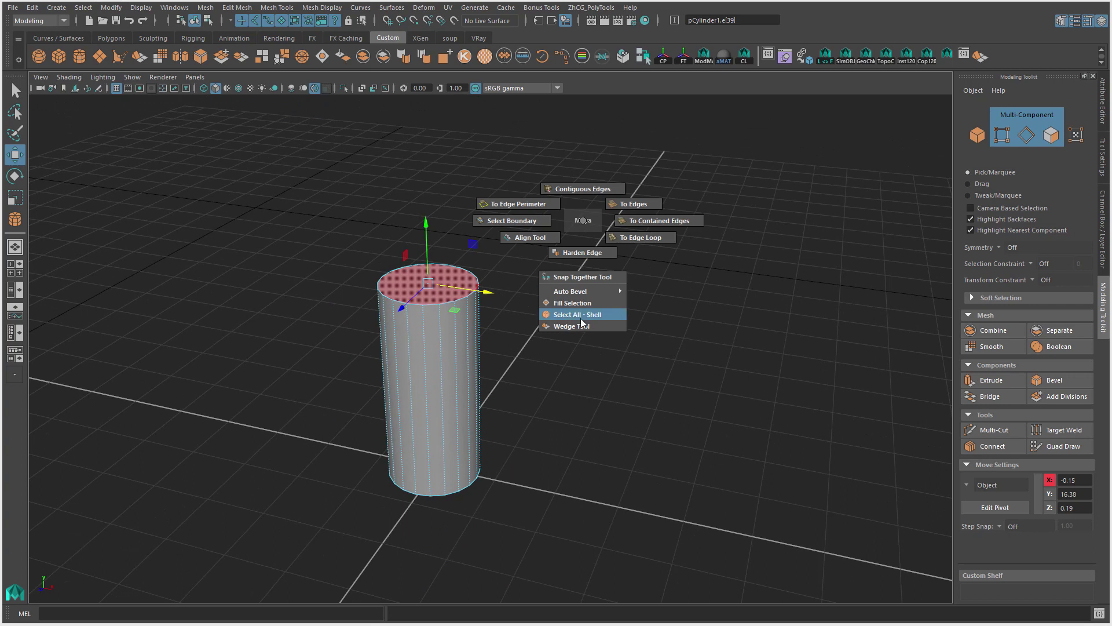
{"action": "left_click", "coordinate": [570, 325]}
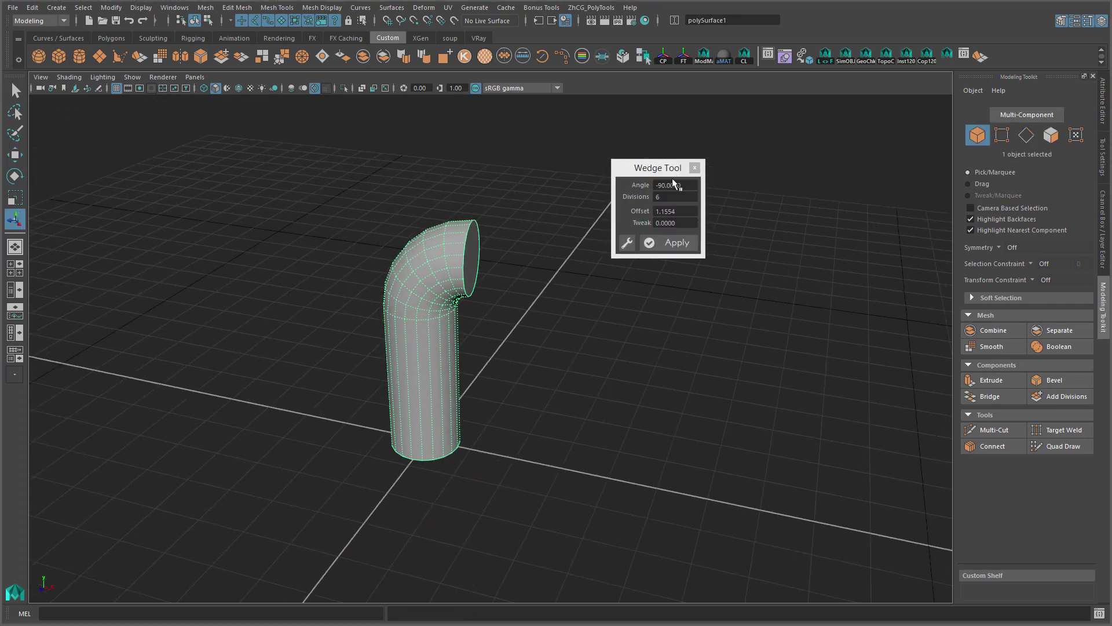
{"action": "mouse_move", "coordinate": [668, 186]}
{"action": "left_mouse_down", "text": "ctrl"}
{"action": "mouse_move", "coordinate": [470, 192]}
{"action": "mouse_move", "coordinate": [670, 185]}
{"action": "left_mouse_up", "text": "ctrl"}
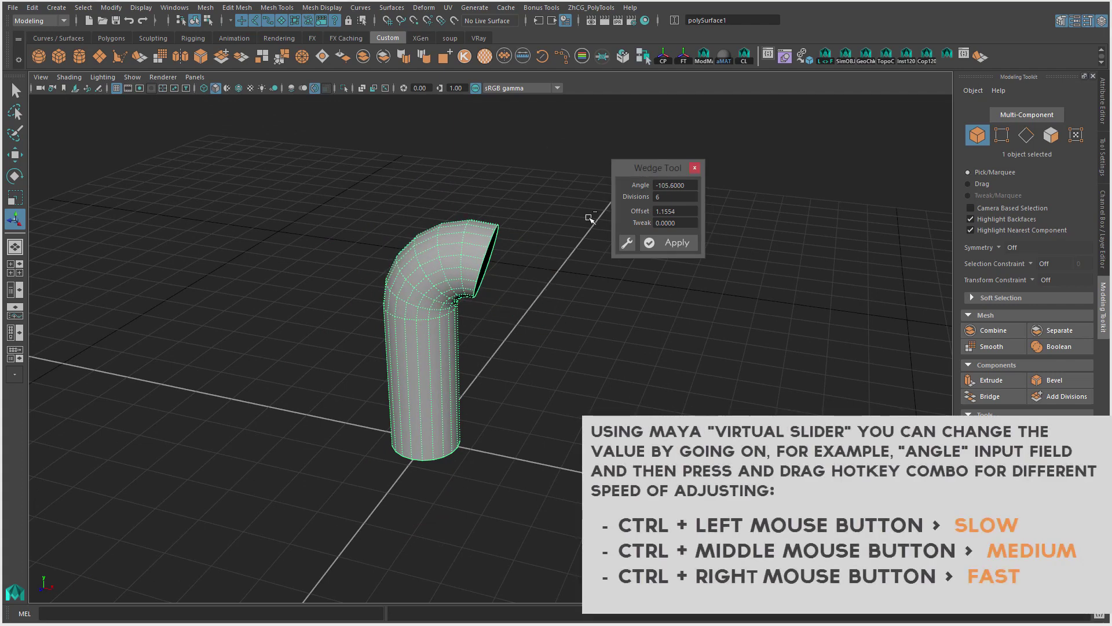
{"action": "middle_click_drag", "start_coordinate": [656, 185], "coordinate": [676, 195], "text": "ctrl"}
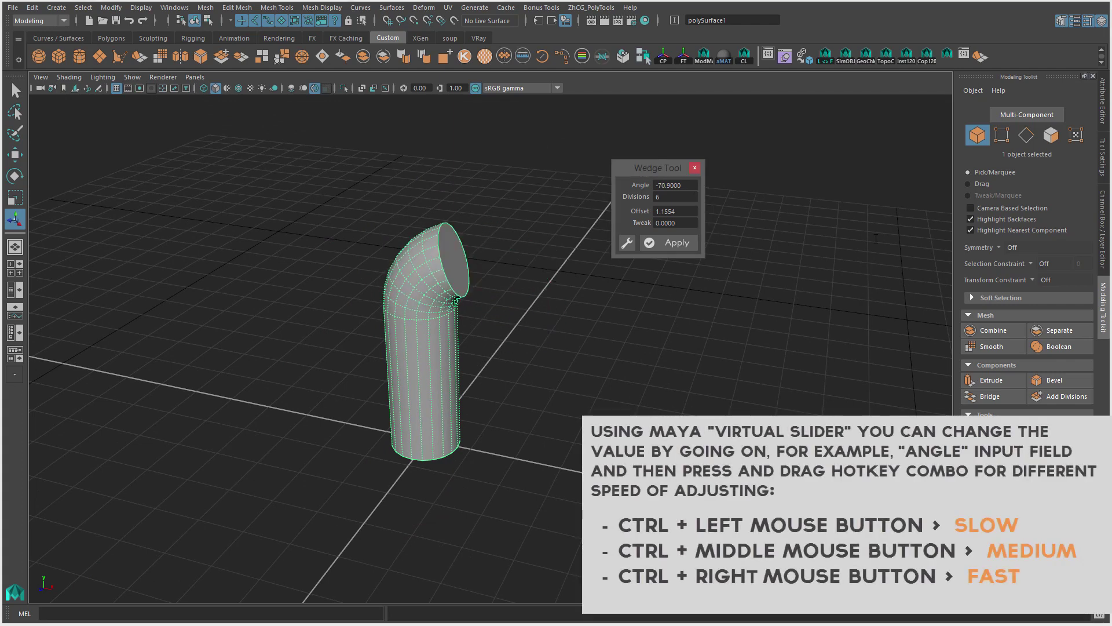
- Set the bend angle to -90 from the Angle field's preset values
{"action": "right_click", "coordinate": [667, 184]}
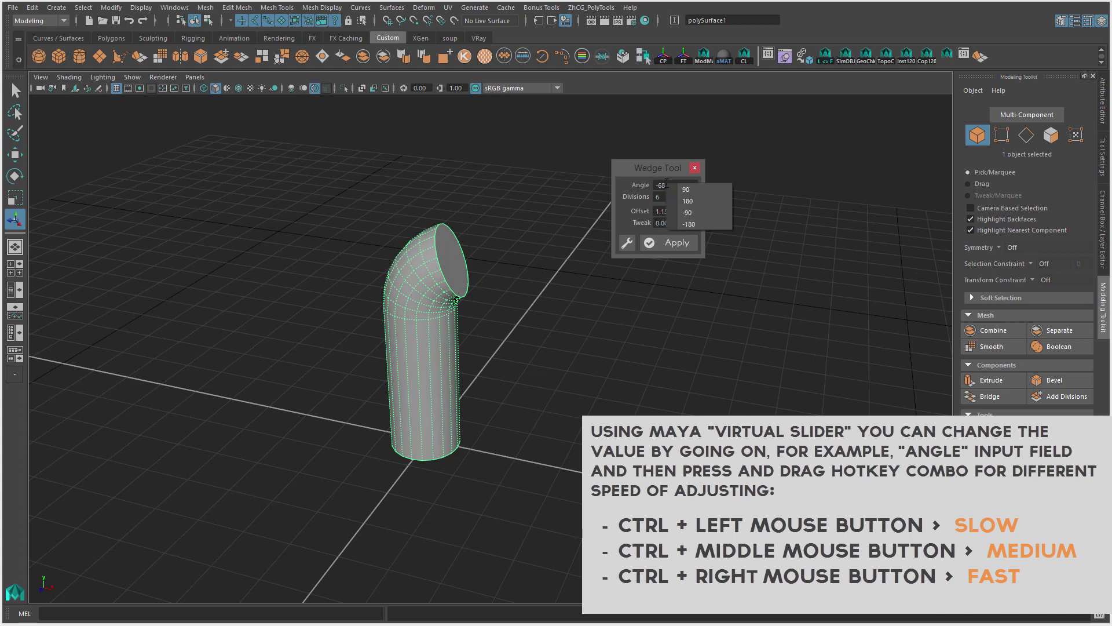
{"action": "left_click", "coordinate": [670, 180]}
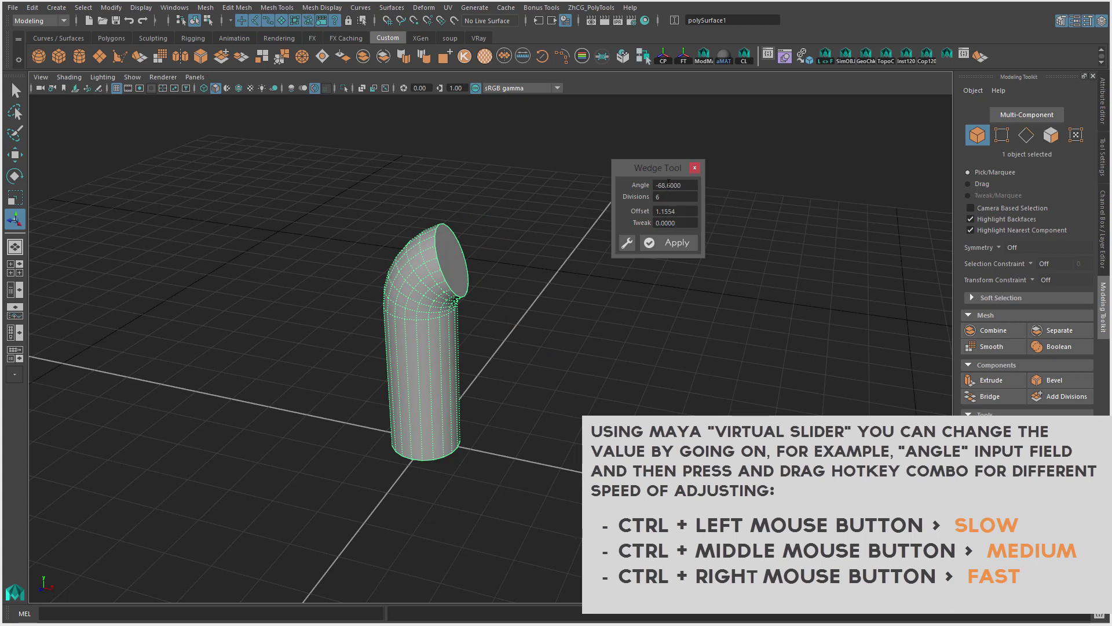
{"action": "right_click", "coordinate": [668, 186]}
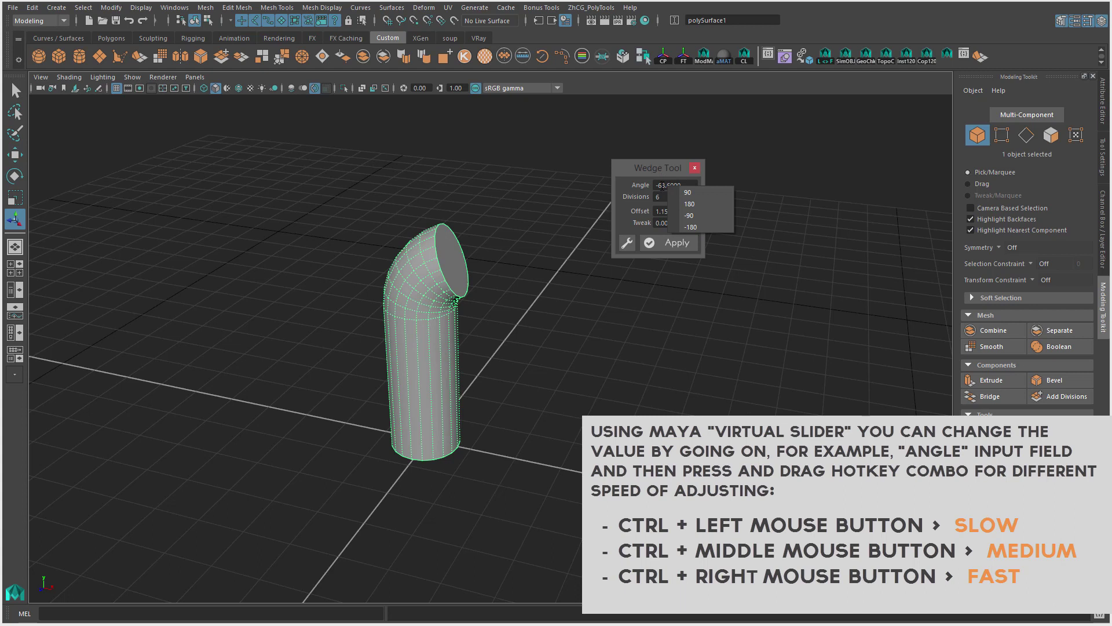
{"action": "left_click", "coordinate": [689, 215]}
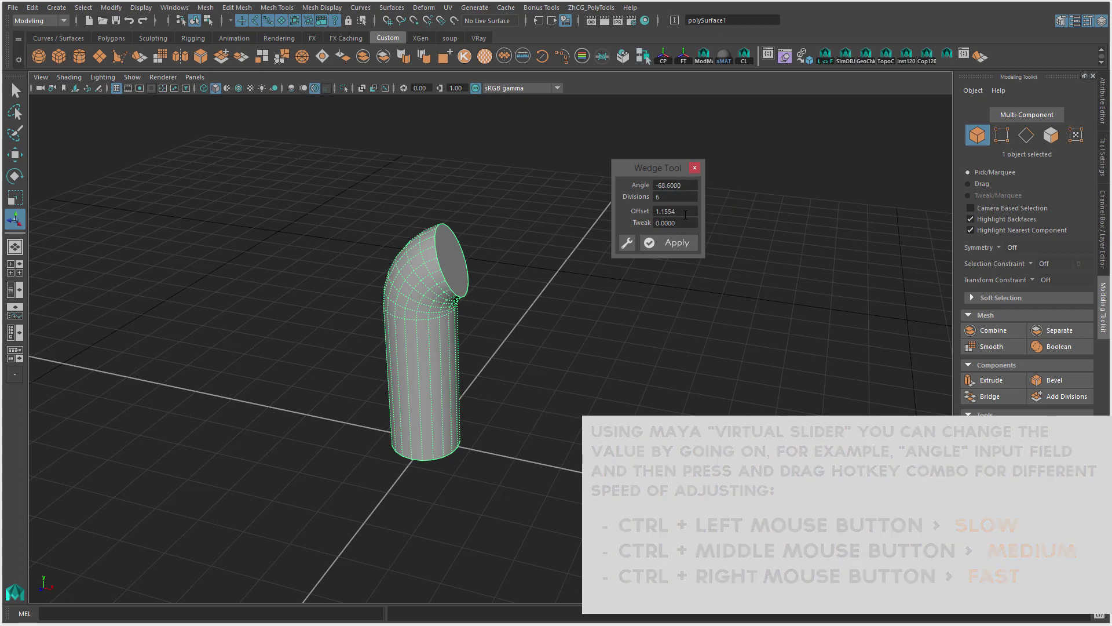
- Try a -180 bend with 17 divisions and a larger offset, then shorten the arc
{"action": "right_click", "coordinate": [663, 185]}
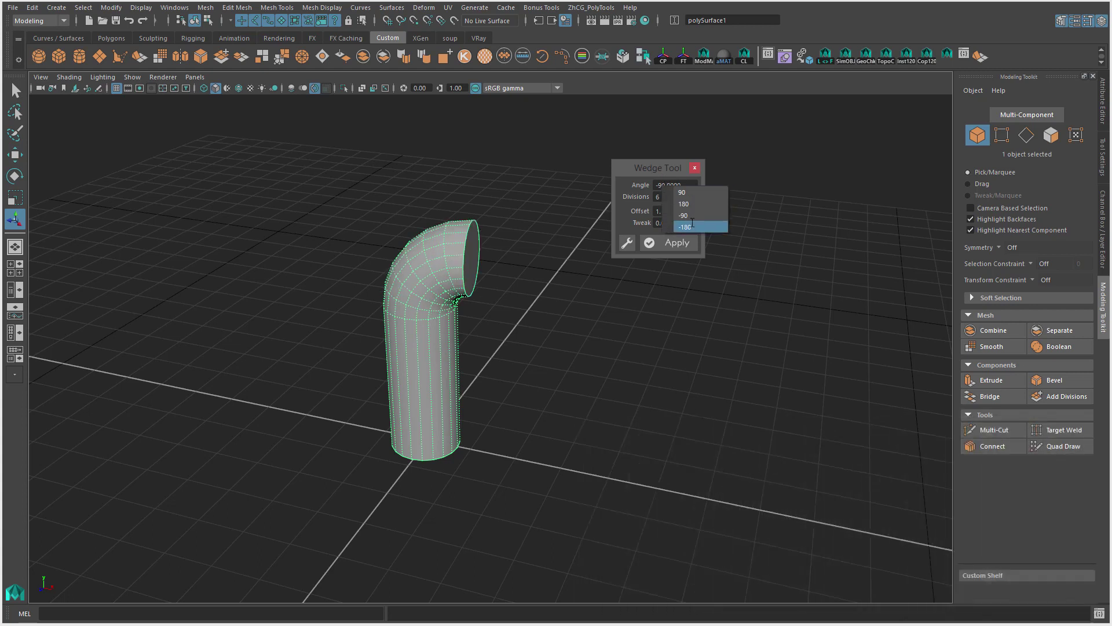
{"action": "left_click", "coordinate": [690, 225]}
{"action": "mouse_move", "coordinate": [562, 310]}
{"action": "left_mouse_down", "text": "alt"}
{"action": "mouse_move", "coordinate": [510, 216]}
{"action": "mouse_move", "coordinate": [521, 211]}
{"action": "left_mouse_up", "text": "alt"}
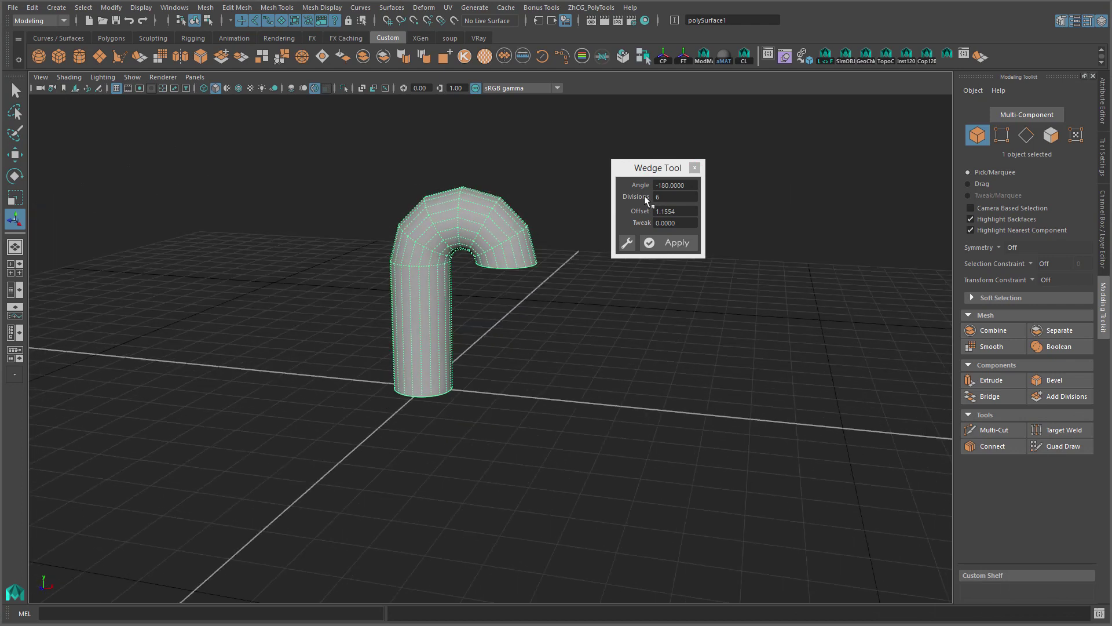
{"action": "left_click_drag", "start_coordinate": [644, 196], "coordinate": [728, 201], "text": "ctrl"}
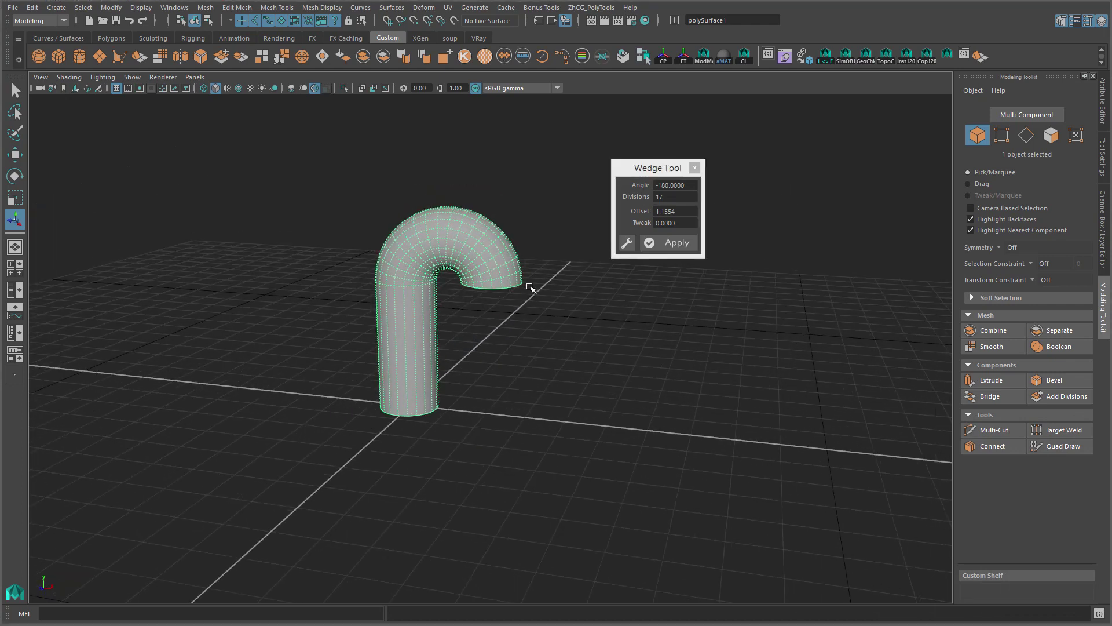
{"action": "scroll", "coordinate": [529, 280], "scroll_direction": "up", "scroll_amount": 3}
{"action": "left_click_drag", "start_coordinate": [672, 211], "coordinate": [881, 260], "text": "ctrl"}
{"action": "scroll", "coordinate": [562, 314], "scroll_direction": "down", "scroll_amount": 2}
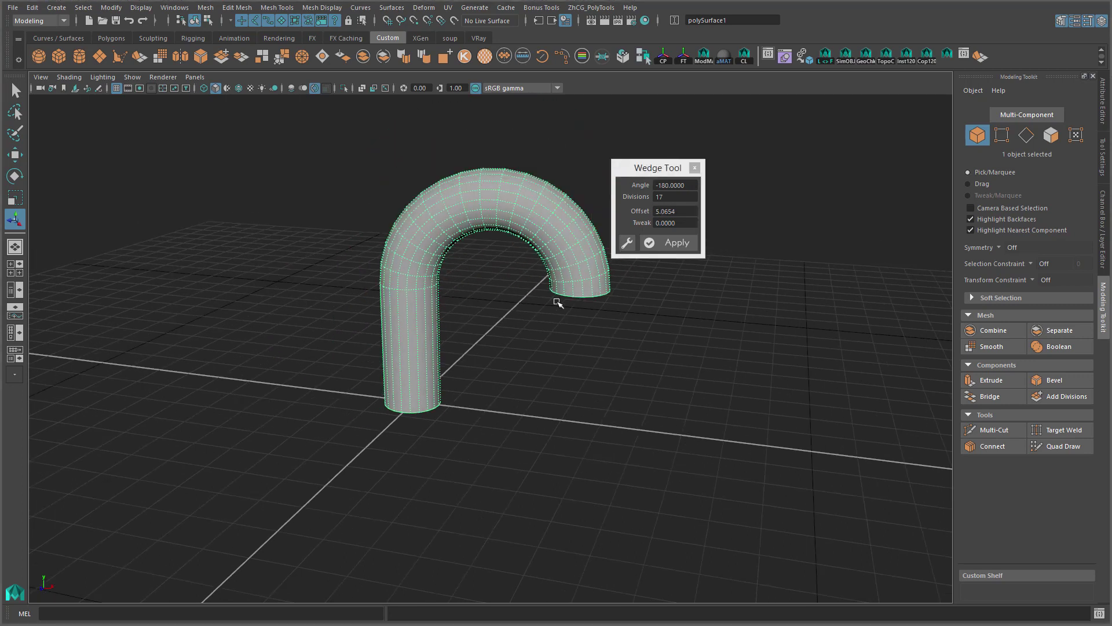
{"action": "mouse_move", "coordinate": [672, 185]}
{"action": "left_mouse_down", "text": "ctrl"}
{"action": "mouse_move", "coordinate": [851, 258]}
{"action": "mouse_move", "coordinate": [745, 323]}
{"action": "left_mouse_up", "text": "ctrl"}
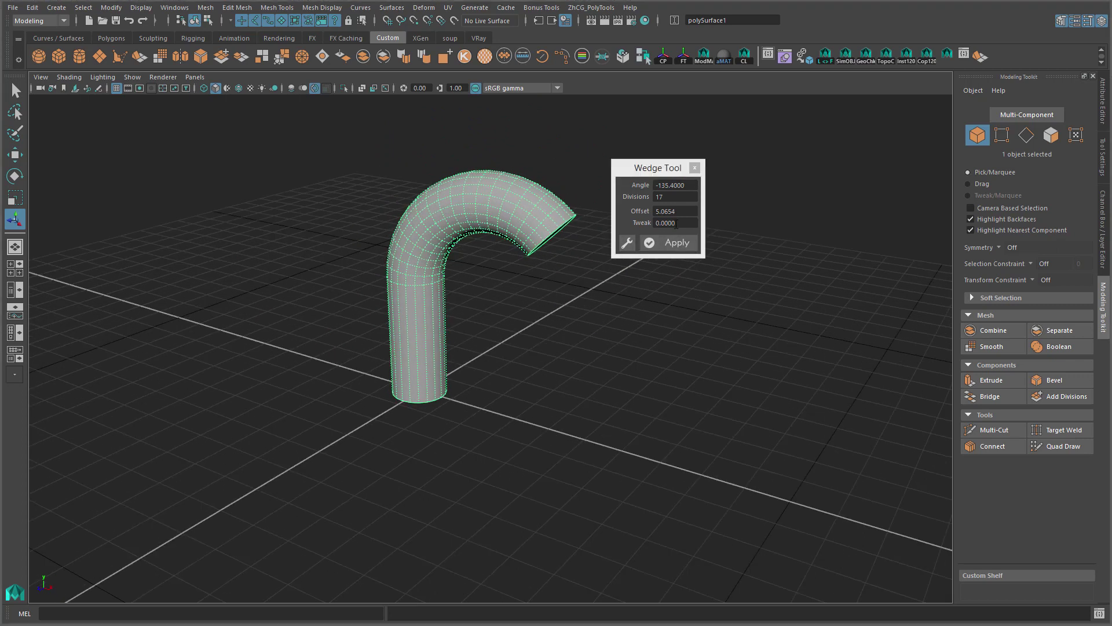
- Settle the bend angle at -109.3 and apply the wedge
{"action": "mouse_move", "coordinate": [483, 271]}
{"action": "left_mouse_down", "text": "alt"}
{"action": "mouse_move", "coordinate": [497, 278]}
{"action": "mouse_move", "coordinate": [429, 269]}
{"action": "mouse_move", "coordinate": [435, 278]}
{"action": "mouse_move", "coordinate": [522, 273]}
{"action": "mouse_move", "coordinate": [471, 281]}
{"action": "mouse_move", "coordinate": [482, 259]}
{"action": "mouse_move", "coordinate": [525, 250]}
{"action": "mouse_move", "coordinate": [461, 284]}
{"action": "left_mouse_up", "text": "alt"}
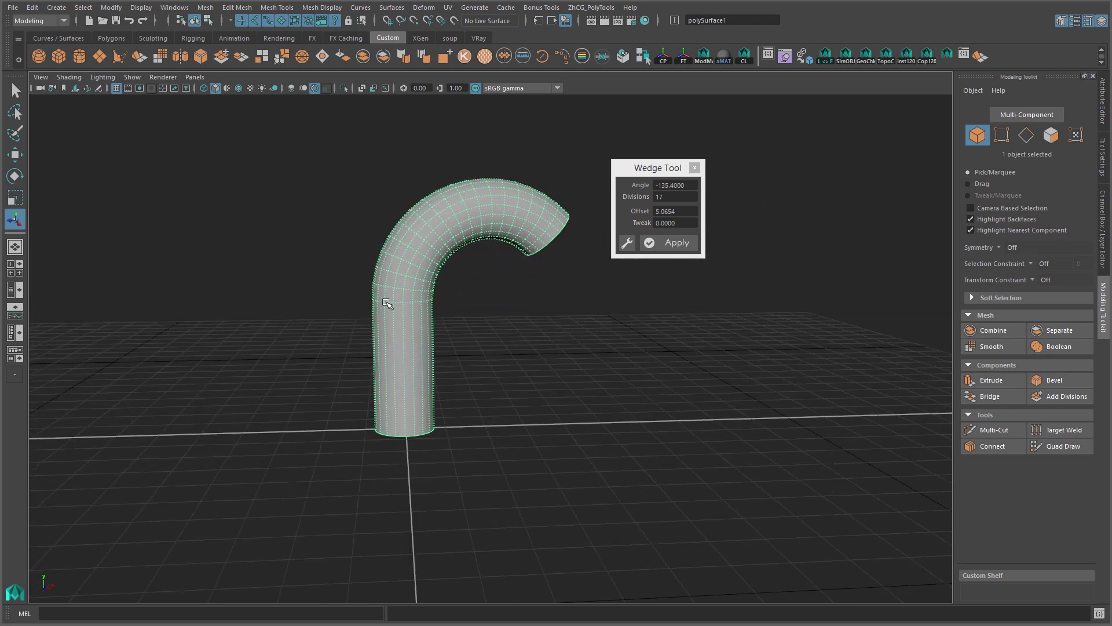
{"action": "left_click_drag", "start_coordinate": [393, 300], "coordinate": [557, 264], "text": "alt"}
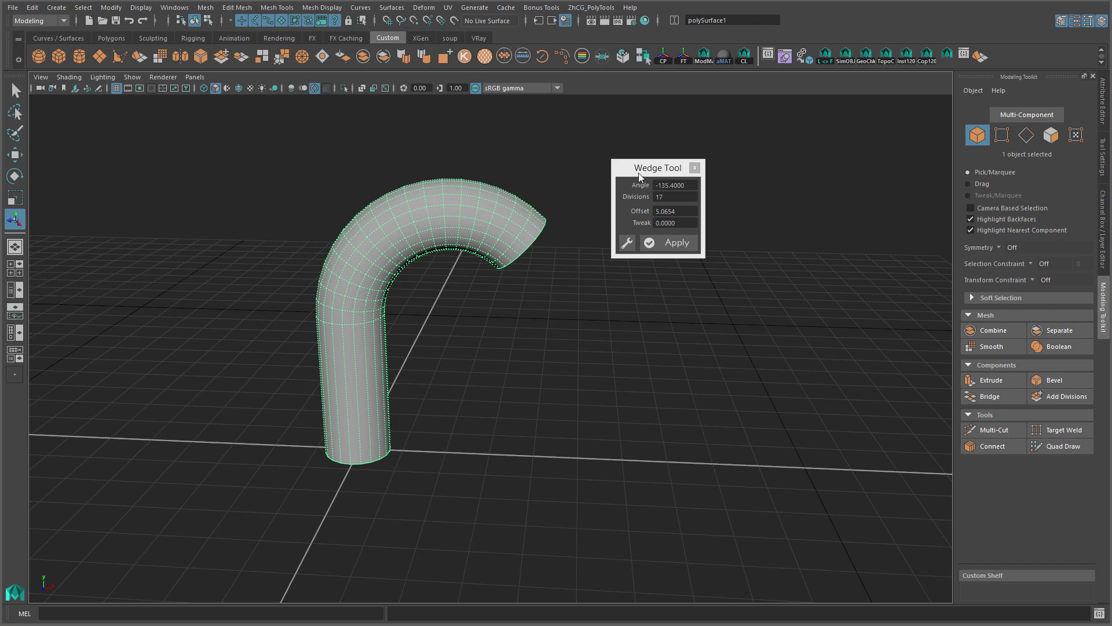
{"action": "mouse_move", "coordinate": [489, 286]}
{"action": "left_mouse_down", "text": "alt"}
{"action": "mouse_move", "coordinate": [373, 276]}
{"action": "mouse_move", "coordinate": [440, 272]}
{"action": "left_mouse_up", "text": "alt"}
{"action": "mouse_move", "coordinate": [674, 184]}
{"action": "left_mouse_down", "text": "ctrl"}
{"action": "mouse_move", "coordinate": [703, 303]}
{"action": "mouse_move", "coordinate": [686, 192]}
{"action": "mouse_move", "coordinate": [678, 197]}
{"action": "mouse_move", "coordinate": [692, 215]}
{"action": "left_mouse_up", "text": "ctrl"}
{"action": "mouse_move", "coordinate": [496, 286]}
{"action": "left_mouse_down", "text": "alt"}
{"action": "mouse_move", "coordinate": [507, 276]}
{"action": "mouse_move", "coordinate": [496, 267]}
{"action": "left_mouse_up", "text": "alt"}
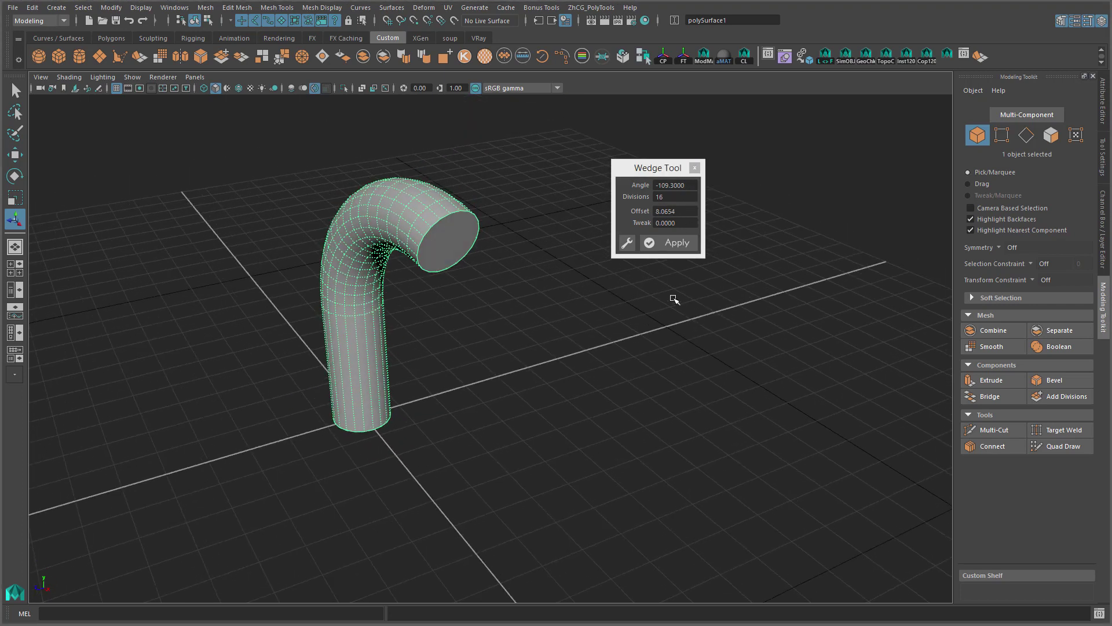
{"action": "mouse_move", "coordinate": [514, 303]}
{"action": "left_mouse_down", "text": "alt"}
{"action": "mouse_move", "coordinate": [533, 311]}
{"action": "mouse_move", "coordinate": [365, 296]}
{"action": "mouse_move", "coordinate": [509, 263]}
{"action": "mouse_move", "coordinate": [538, 299]}
{"action": "mouse_move", "coordinate": [466, 253]}
{"action": "mouse_move", "coordinate": [487, 276]}
{"action": "left_mouse_up", "text": "alt"}
{"action": "left_click", "coordinate": [683, 245]}
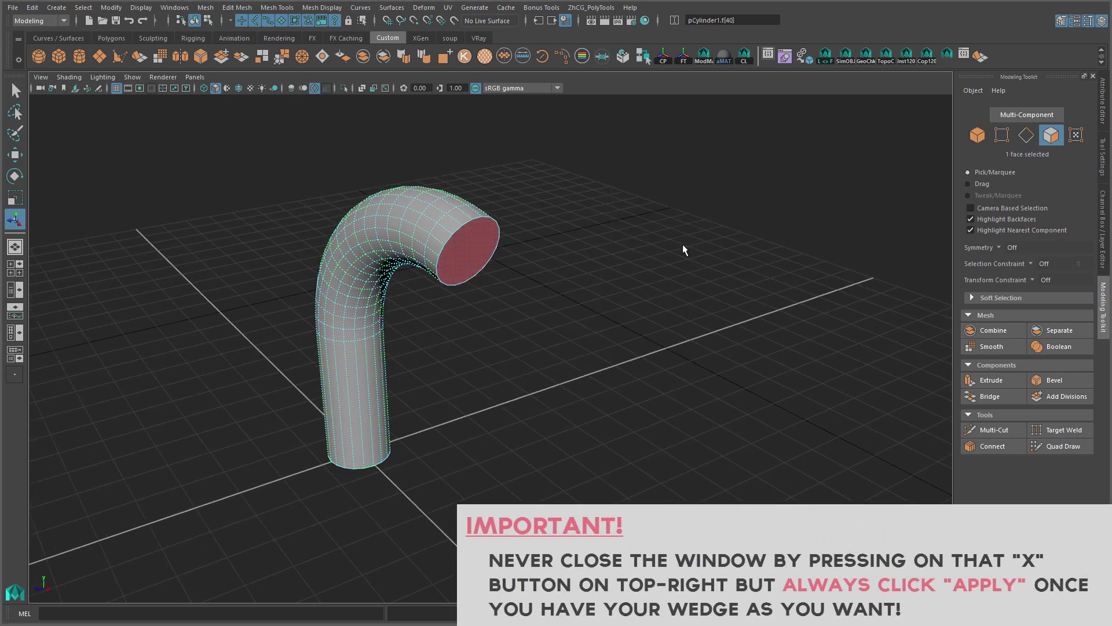
- Extrude the pipe's end face about 28 units into a long straight section
{"action": "left_click_drag", "start_coordinate": [519, 279], "coordinate": [523, 281], "text": "alt"}
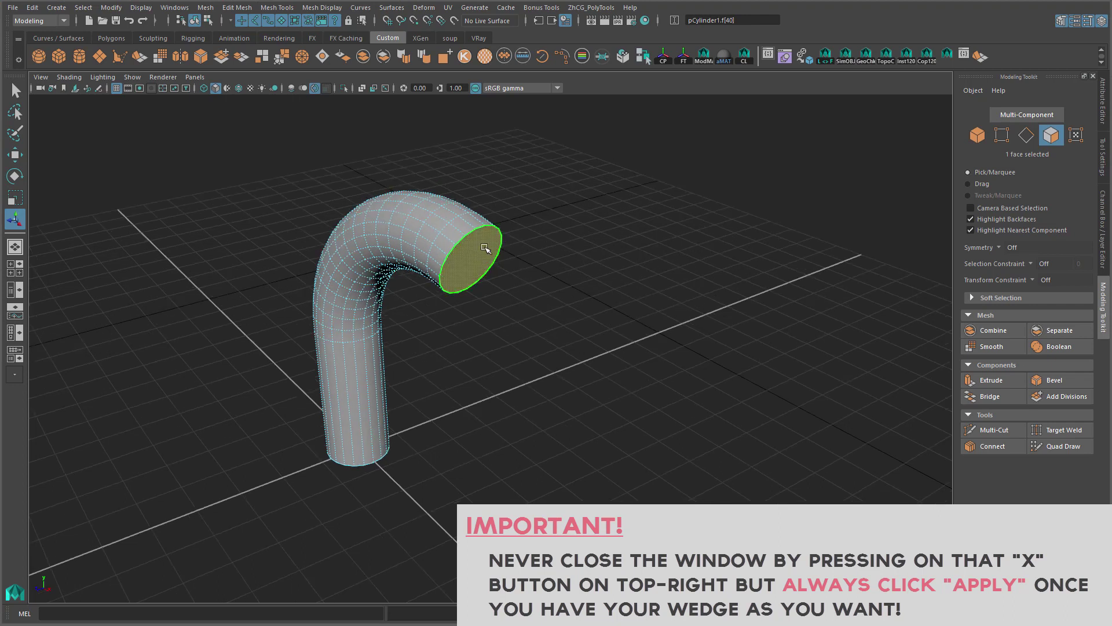
{"action": "key", "text": "w"}
{"action": "left_click_drag", "start_coordinate": [606, 355], "coordinate": [589, 309], "text": "alt"}
{"action": "key", "text": "ctrl+e"}
{"action": "mouse_move", "coordinate": [513, 249]}
{"action": "left_mouse_down"}
{"action": "mouse_move", "coordinate": [690, 417]}
{"action": "mouse_move", "coordinate": [717, 342]}
{"action": "left_mouse_up"}
{"action": "key", "text": "q"}
{"action": "mouse_move", "coordinate": [712, 340]}
{"action": "right_mouse_down", "text": "alt"}
{"action": "mouse_move", "coordinate": [652, 303]}
{"action": "mouse_move", "coordinate": [724, 318]}
{"action": "right_mouse_up", "text": "alt"}
- Select the end cap face of the extended tube in multi-component mode
{"action": "middle_click_drag", "start_coordinate": [723, 318], "coordinate": [637, 269], "text": "alt"}
{"action": "right_click", "coordinate": [638, 264]}
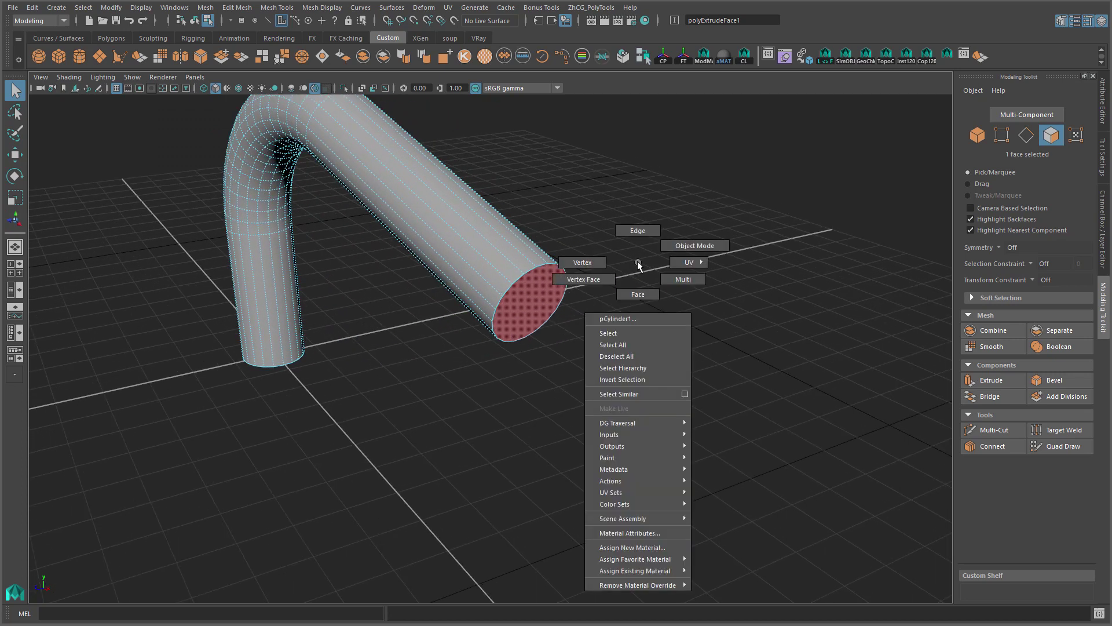
{"action": "left_click", "coordinate": [690, 280]}
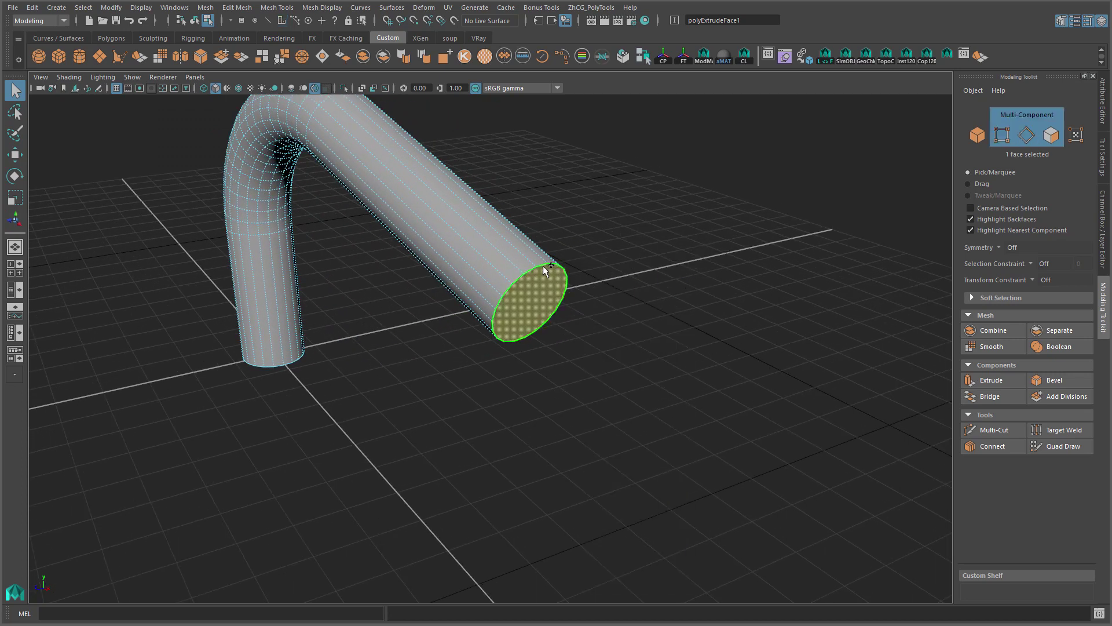
{"action": "mouse_move", "coordinate": [586, 296]}
{"action": "left_mouse_down", "text": "alt"}
{"action": "mouse_move", "coordinate": [506, 311]}
{"action": "mouse_move", "coordinate": [440, 298]}
{"action": "mouse_move", "coordinate": [624, 328]}
{"action": "mouse_move", "coordinate": [351, 294]}
{"action": "left_mouse_up", "text": "alt"}
{"action": "left_click", "coordinate": [440, 298], "text": "shift"}
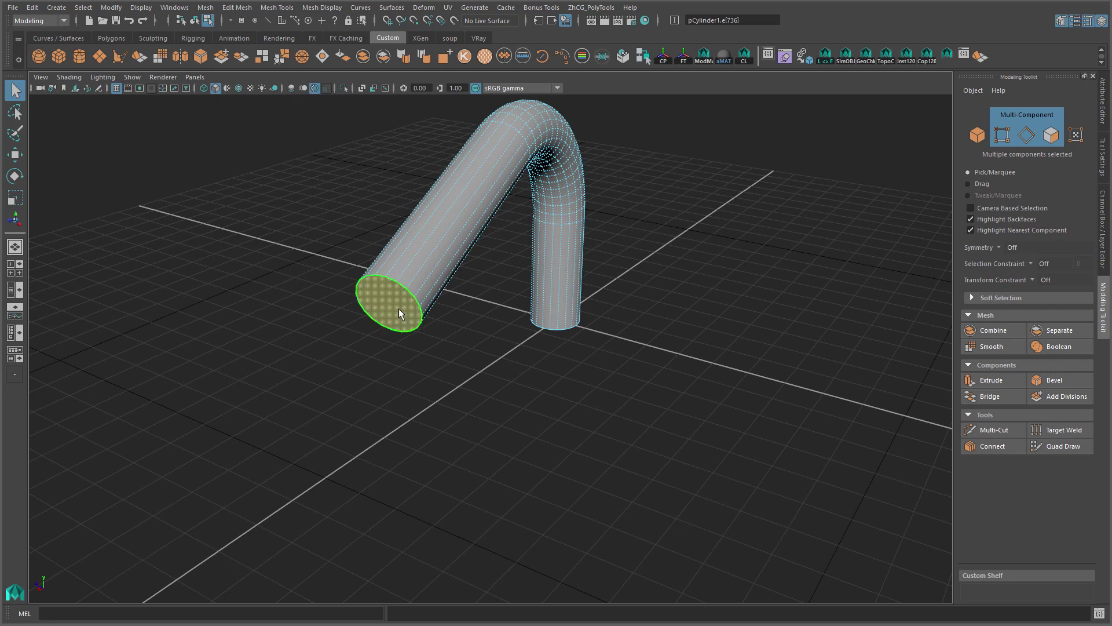
{"action": "mouse_move", "coordinate": [399, 307]}
{"action": "left_mouse_down", "text": "alt"}
{"action": "mouse_move", "coordinate": [578, 372]}
{"action": "mouse_move", "coordinate": [449, 322]}
{"action": "left_mouse_up", "text": "alt"}
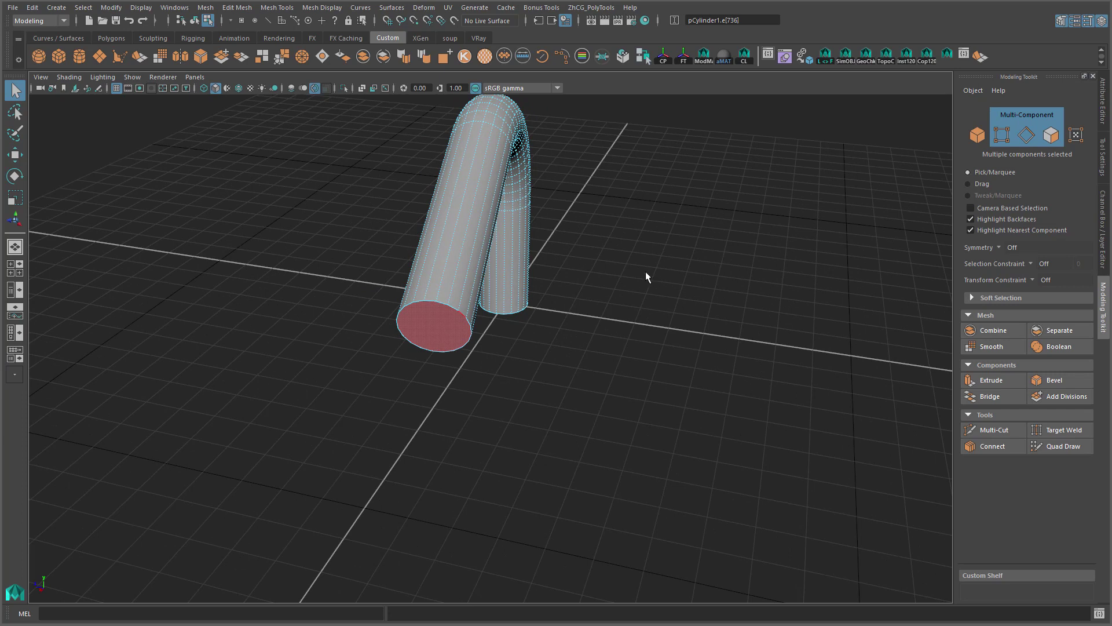
- Wedge-bend the end face to -111.6° with offset 5.1554 and apply it
{"action": "right_click_drag", "start_coordinate": [645, 272], "coordinate": [626, 375], "text": "shift"}
{"action": "key", "text": "F8"}
{"action": "mouse_move", "coordinate": [625, 375]}
{"action": "left_mouse_down", "text": "alt"}
{"action": "mouse_move", "coordinate": [594, 365]}
{"action": "mouse_move", "coordinate": [623, 365]}
{"action": "left_mouse_up", "text": "alt"}
{"action": "mouse_move", "coordinate": [579, 290]}
{"action": "middle_mouse_down"}
{"action": "mouse_move", "coordinate": [466, 186]}
{"action": "mouse_move", "coordinate": [715, 203]}
{"action": "mouse_move", "coordinate": [734, 216]}
{"action": "mouse_move", "coordinate": [703, 243]}
{"action": "middle_mouse_up"}
{"action": "mouse_move", "coordinate": [702, 244]}
{"action": "left_mouse_down", "text": "alt"}
{"action": "mouse_move", "coordinate": [702, 341]}
{"action": "mouse_move", "coordinate": [673, 248]}
{"action": "mouse_move", "coordinate": [631, 299]}
{"action": "mouse_move", "coordinate": [460, 279]}
{"action": "mouse_move", "coordinate": [347, 191]}
{"action": "mouse_move", "coordinate": [492, 285]}
{"action": "left_mouse_up", "text": "alt"}
{"action": "left_click", "coordinate": [672, 243]}
- Extrude the bent end face into another straight length
{"action": "key", "text": "ctrl+e"}
{"action": "key", "text": "q"}
{"action": "mouse_move", "coordinate": [491, 286]}
{"action": "right_mouse_down", "text": "alt"}
{"action": "mouse_move", "coordinate": [479, 355]}
{"action": "mouse_move", "coordinate": [583, 357]}
{"action": "mouse_move", "coordinate": [557, 230]}
{"action": "mouse_move", "coordinate": [591, 242]}
{"action": "right_mouse_up", "text": "alt"}
{"action": "mouse_move", "coordinate": [591, 242]}
{"action": "left_mouse_down", "text": "alt"}
{"action": "mouse_move", "coordinate": [600, 253]}
{"action": "mouse_move", "coordinate": [555, 237]}
{"action": "mouse_move", "coordinate": [513, 248]}
{"action": "mouse_move", "coordinate": [609, 266]}
{"action": "mouse_move", "coordinate": [606, 204]}
{"action": "left_mouse_up", "text": "alt"}
- Bend the tube end a third time with a -119.8°, 12-division wedge
{"action": "left_click", "coordinate": [524, 228], "text": "shift"}
{"action": "right_click_drag", "start_coordinate": [606, 204], "coordinate": [607, 244], "text": "ctrl"}
{"action": "mouse_move", "coordinate": [633, 308]}
{"action": "left_mouse_down", "text": "alt"}
{"action": "mouse_move", "coordinate": [524, 328]}
{"action": "mouse_move", "coordinate": [628, 182]}
{"action": "mouse_move", "coordinate": [674, 215]}
{"action": "mouse_move", "coordinate": [703, 209]}
{"action": "left_mouse_up", "text": "alt"}
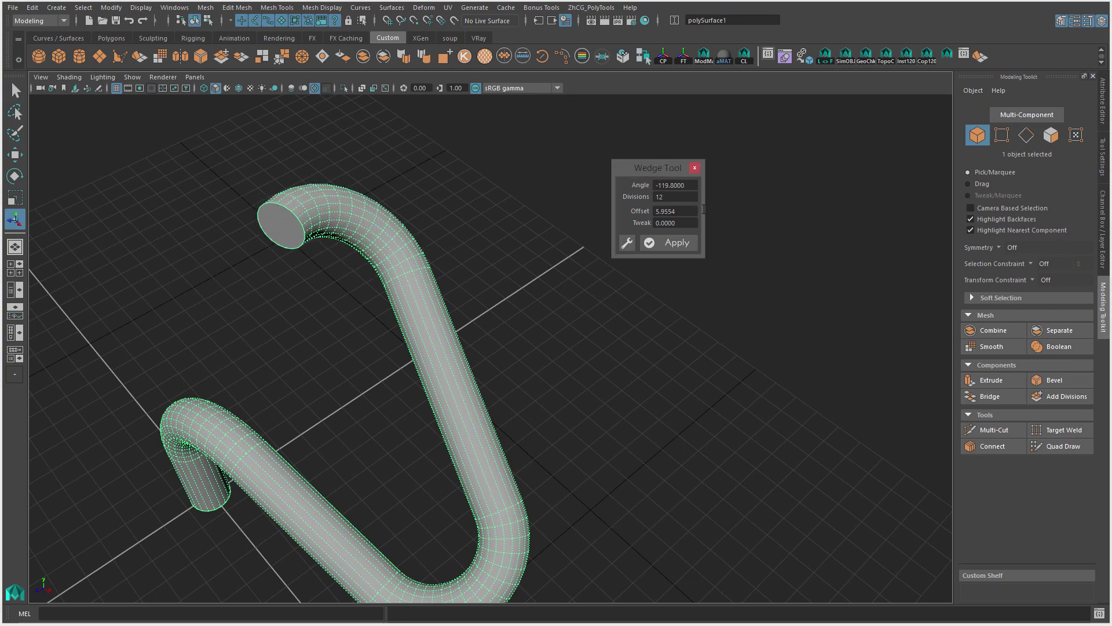
{"action": "left_click", "coordinate": [675, 239]}
{"action": "left_click_drag", "start_coordinate": [665, 266], "coordinate": [438, 273], "text": "alt"}
- Switch to object mode and delete the zigzag tube, leaving an empty grid
{"action": "right_click_drag", "start_coordinate": [437, 274], "coordinate": [551, 238]}
{"action": "mouse_move", "coordinate": [527, 303]}
{"action": "left_mouse_down", "text": "alt"}
{"action": "mouse_move", "coordinate": [413, 272]}
{"action": "mouse_move", "coordinate": [405, 318]}
{"action": "mouse_move", "coordinate": [472, 228]}
{"action": "mouse_move", "coordinate": [504, 225]}
{"action": "mouse_move", "coordinate": [519, 166]}
{"action": "left_mouse_up", "text": "alt"}
{"action": "left_click_drag", "start_coordinate": [613, 324], "coordinate": [618, 315], "text": "alt"}
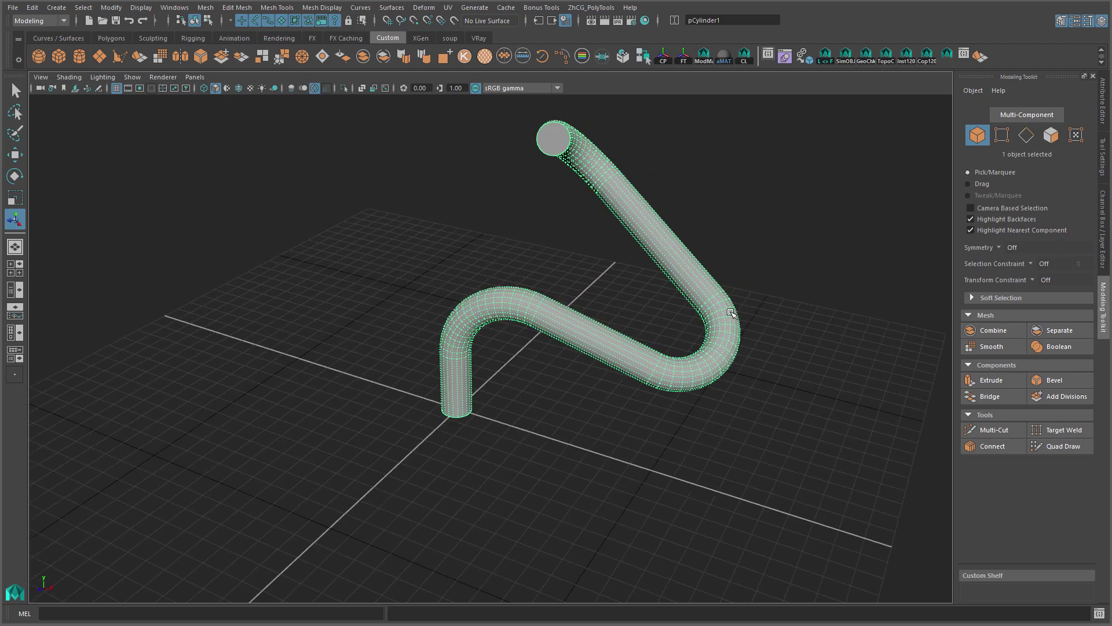
{"action": "key", "text": "Delete"}
{"action": "mouse_move", "coordinate": [647, 289]}
{"action": "left_mouse_down", "text": "alt"}
{"action": "mouse_move", "coordinate": [524, 298]}
{"action": "mouse_move", "coordinate": [693, 368]}
{"action": "mouse_move", "coordinate": [544, 315]}
{"action": "mouse_move", "coordinate": [489, 365]}
{"action": "mouse_move", "coordinate": [479, 290]}
{"action": "mouse_move", "coordinate": [472, 309]}
{"action": "left_mouse_up", "text": "alt"}
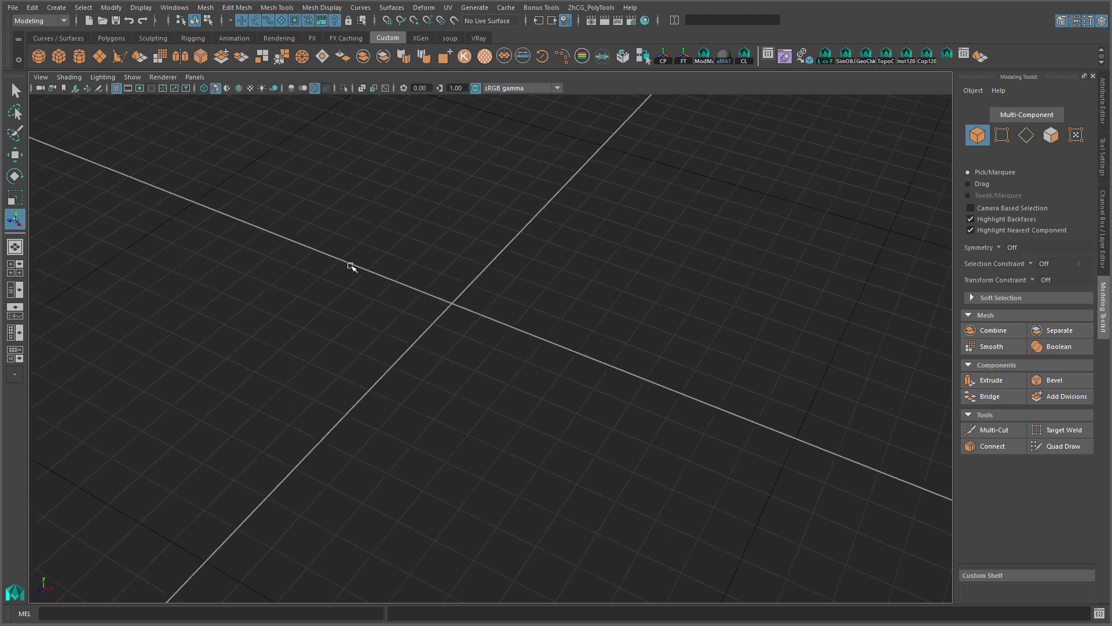
- Unhide the 'example' wall mesh from the Outliner
{"action": "left_click", "coordinate": [784, 58]}
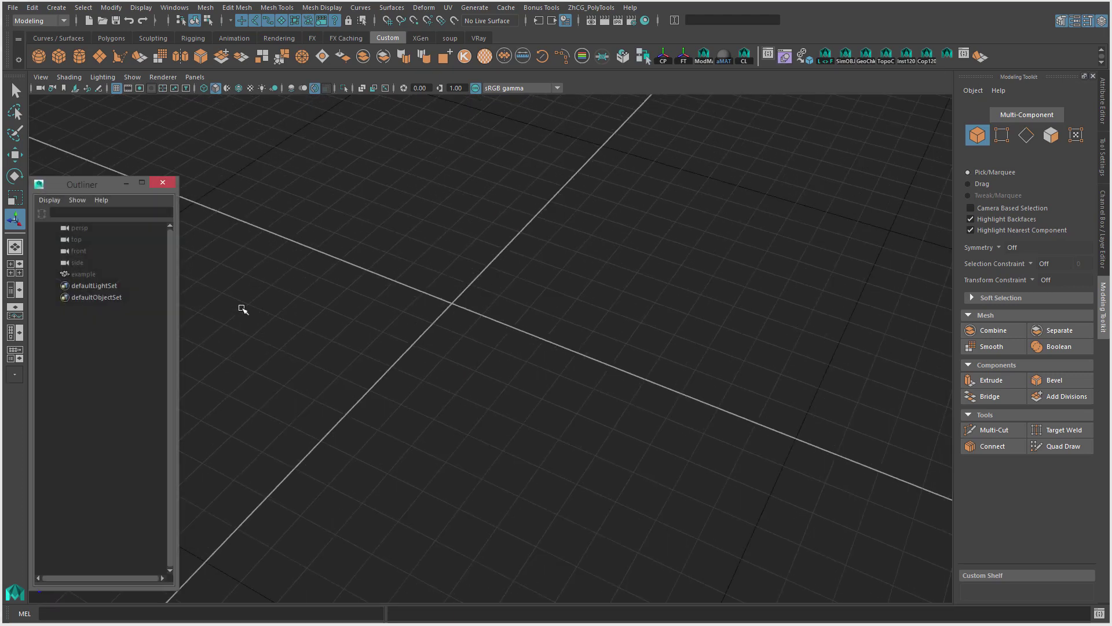
{"action": "left_click", "coordinate": [99, 273]}
{"action": "key", "text": "h"}
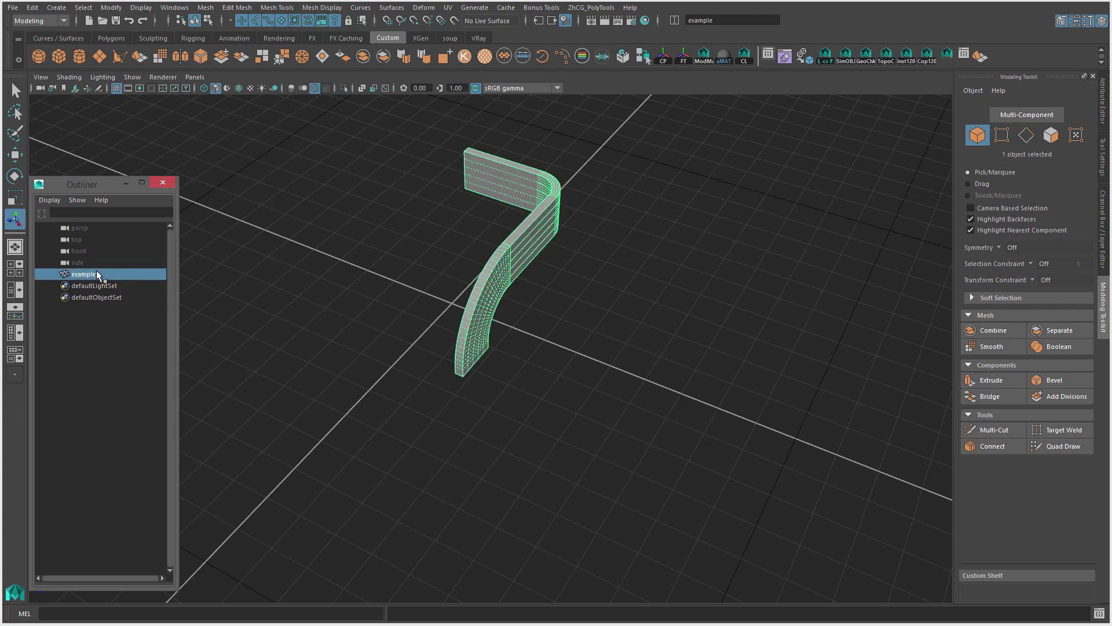
{"action": "mouse_move", "coordinate": [453, 328]}
{"action": "left_mouse_down", "text": "alt"}
{"action": "mouse_move", "coordinate": [604, 375]}
{"action": "mouse_move", "coordinate": [727, 258]}
{"action": "left_mouse_up", "text": "alt"}
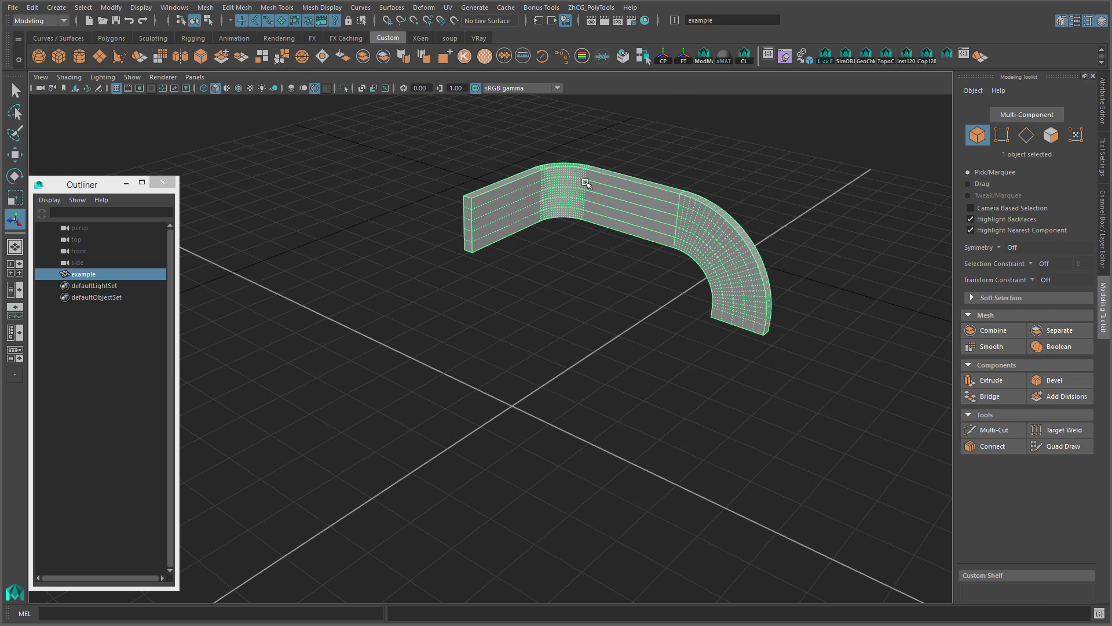
{"action": "left_click_drag", "start_coordinate": [540, 181], "coordinate": [247, 197], "text": "alt"}
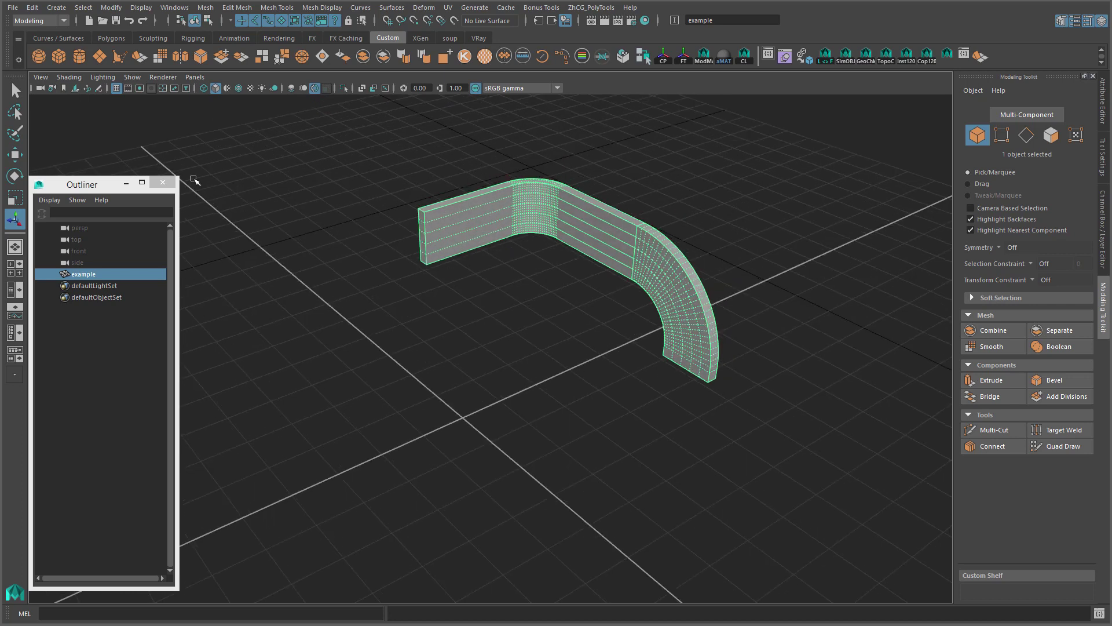
{"action": "left_click", "coordinate": [168, 184]}
- Select the five faces at the wall's straight end in multi-component mode
{"action": "mouse_move", "coordinate": [315, 249]}
{"action": "left_mouse_down", "text": "alt"}
{"action": "mouse_move", "coordinate": [467, 310]}
{"action": "mouse_move", "coordinate": [565, 317]}
{"action": "mouse_move", "coordinate": [427, 208]}
{"action": "left_mouse_up", "text": "alt"}
{"action": "right_click_drag", "start_coordinate": [427, 208], "coordinate": [484, 196]}
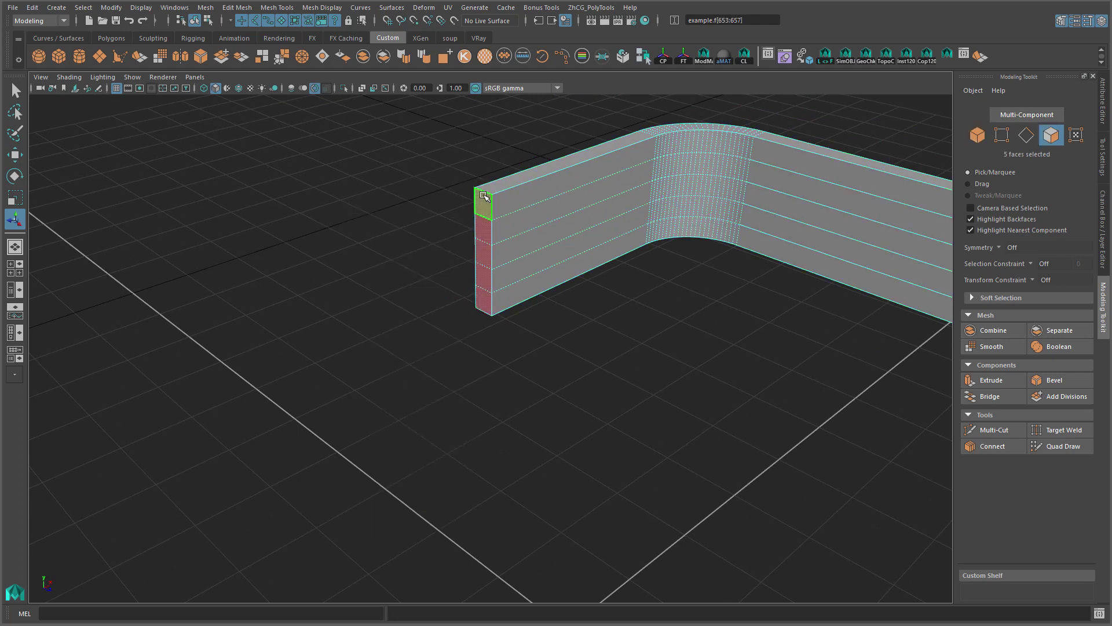
{"action": "left_click_drag", "start_coordinate": [484, 196], "coordinate": [484, 228]}
{"action": "left_click_drag", "start_coordinate": [486, 290], "coordinate": [486, 292]}
{"action": "mouse_move", "coordinate": [397, 259]}
{"action": "left_mouse_down", "text": "alt"}
{"action": "mouse_move", "coordinate": [452, 322]}
{"action": "mouse_move", "coordinate": [390, 229]}
{"action": "left_mouse_up", "text": "alt"}
{"action": "right_click", "coordinate": [390, 229]}
{"action": "left_click", "coordinate": [423, 245]}
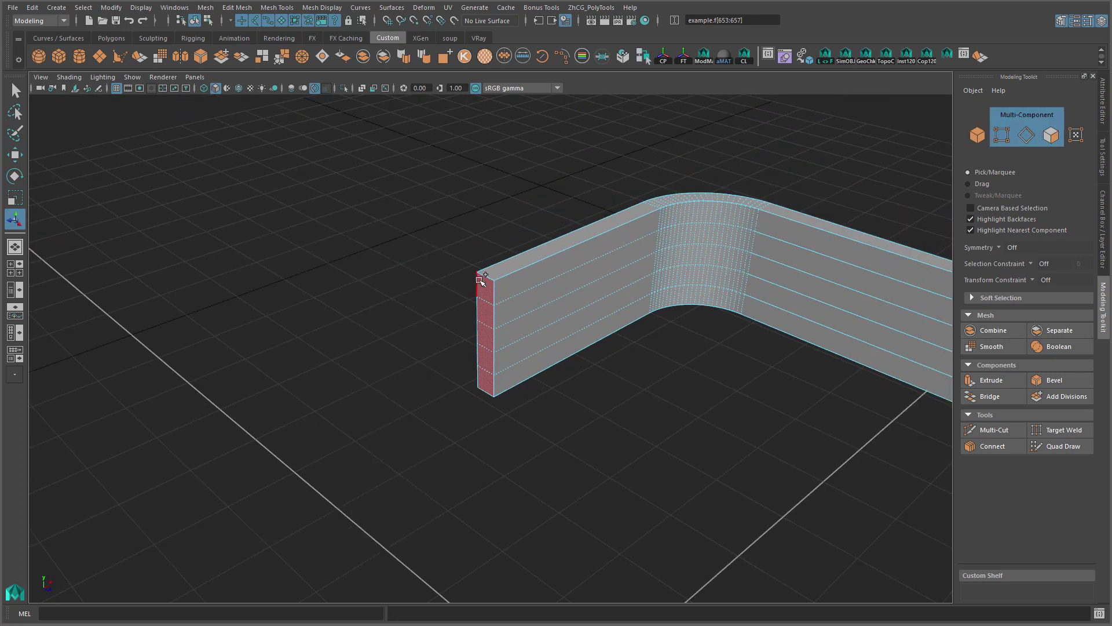
{"action": "mouse_move", "coordinate": [470, 206]}
{"action": "left_mouse_down", "text": "alt"}
{"action": "mouse_move", "coordinate": [458, 208]}
{"action": "mouse_move", "coordinate": [502, 203]}
{"action": "mouse_move", "coordinate": [562, 282]}
{"action": "mouse_move", "coordinate": [477, 305]}
{"action": "mouse_move", "coordinate": [394, 278]}
{"action": "mouse_move", "coordinate": [576, 174]}
{"action": "left_mouse_up", "text": "alt"}
- Wedge the wall's end faces at 175.5° with 17 divisions and offset 1.3417
{"action": "right_click_drag", "start_coordinate": [577, 173], "coordinate": [585, 280], "text": "shift"}
{"action": "mouse_move", "coordinate": [583, 291]}
{"action": "left_mouse_down", "text": "alt"}
{"action": "mouse_move", "coordinate": [510, 338]}
{"action": "mouse_move", "coordinate": [432, 258]}
{"action": "mouse_move", "coordinate": [576, 219]}
{"action": "left_mouse_up", "text": "alt"}
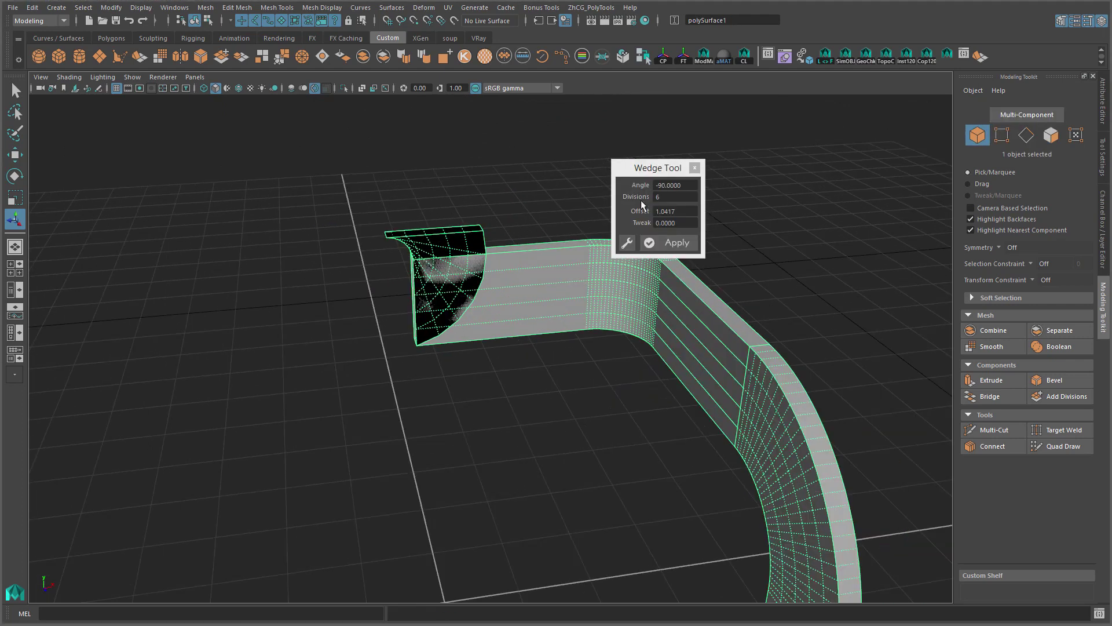
{"action": "left_click_drag", "start_coordinate": [682, 185], "coordinate": [780, 194], "text": "ctrl"}
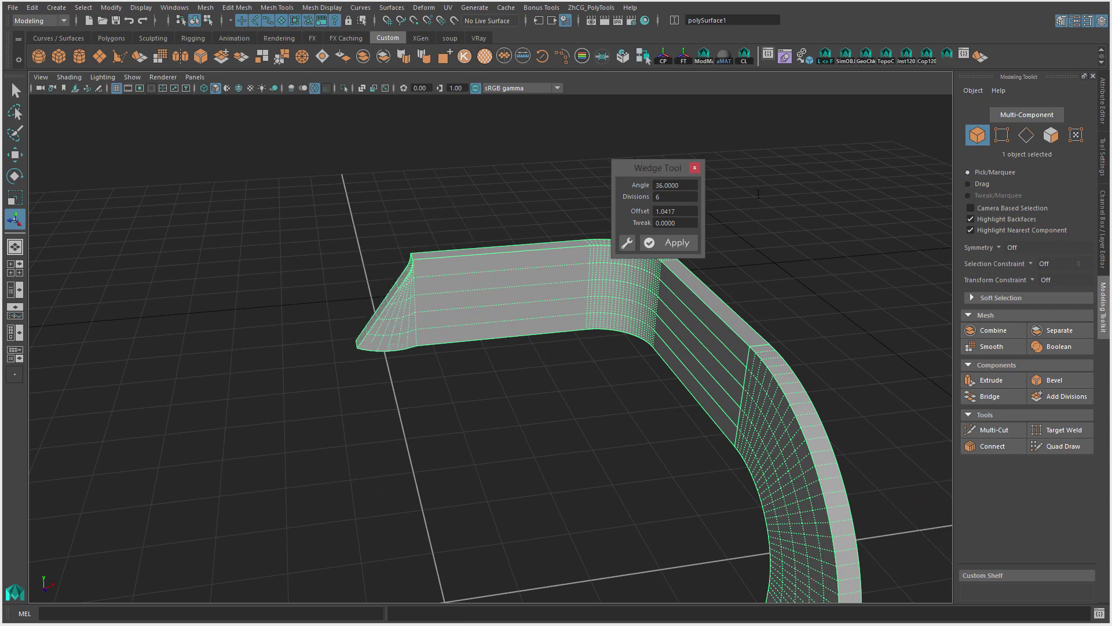
{"action": "mouse_move", "coordinate": [779, 194]}
{"action": "left_mouse_down", "text": "ctrl"}
{"action": "mouse_move", "coordinate": [798, 204]}
{"action": "mouse_move", "coordinate": [404, 237]}
{"action": "left_mouse_up", "text": "ctrl"}
{"action": "left_click_drag", "start_coordinate": [323, 212], "coordinate": [373, 323], "text": "alt"}
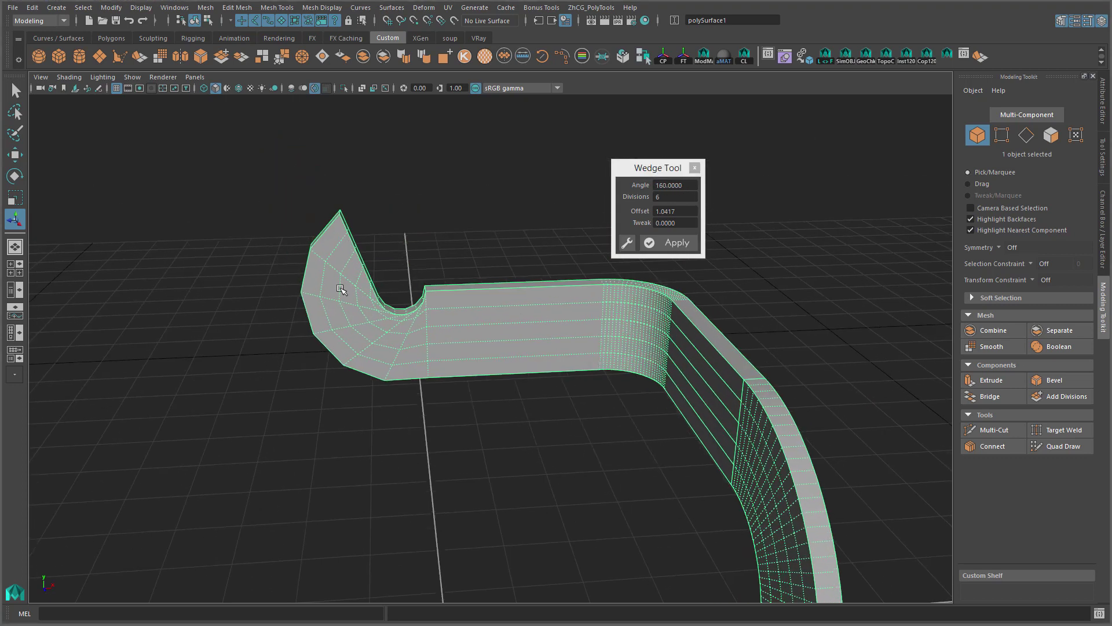
{"action": "left_click_drag", "start_coordinate": [665, 200], "coordinate": [676, 201], "text": "ctrl"}
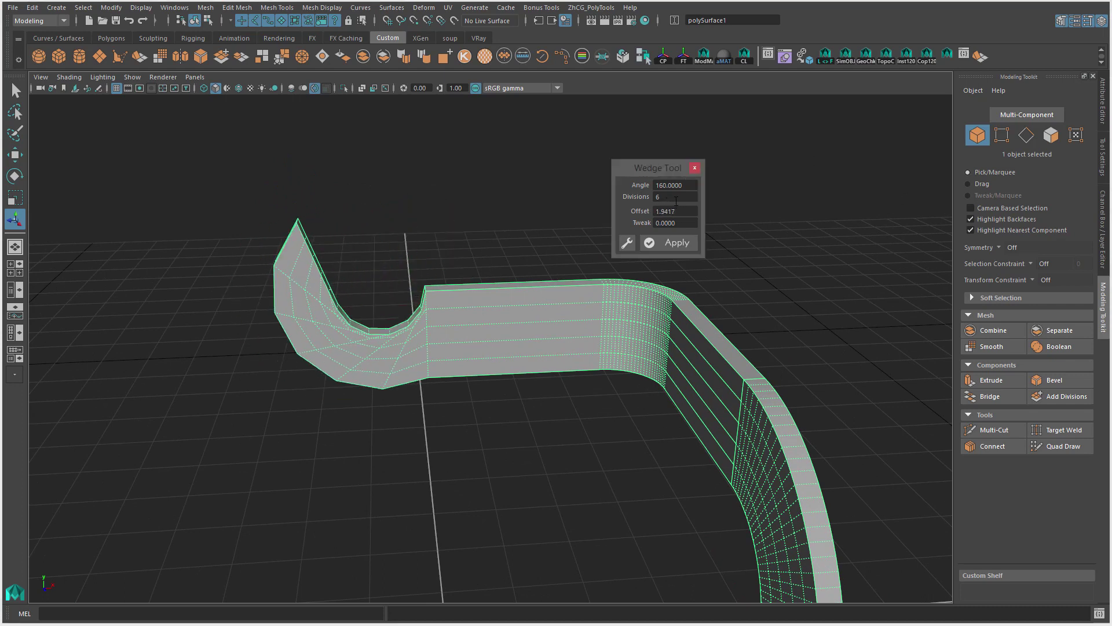
{"action": "left_click_drag", "start_coordinate": [367, 273], "coordinate": [492, 274], "text": "alt"}
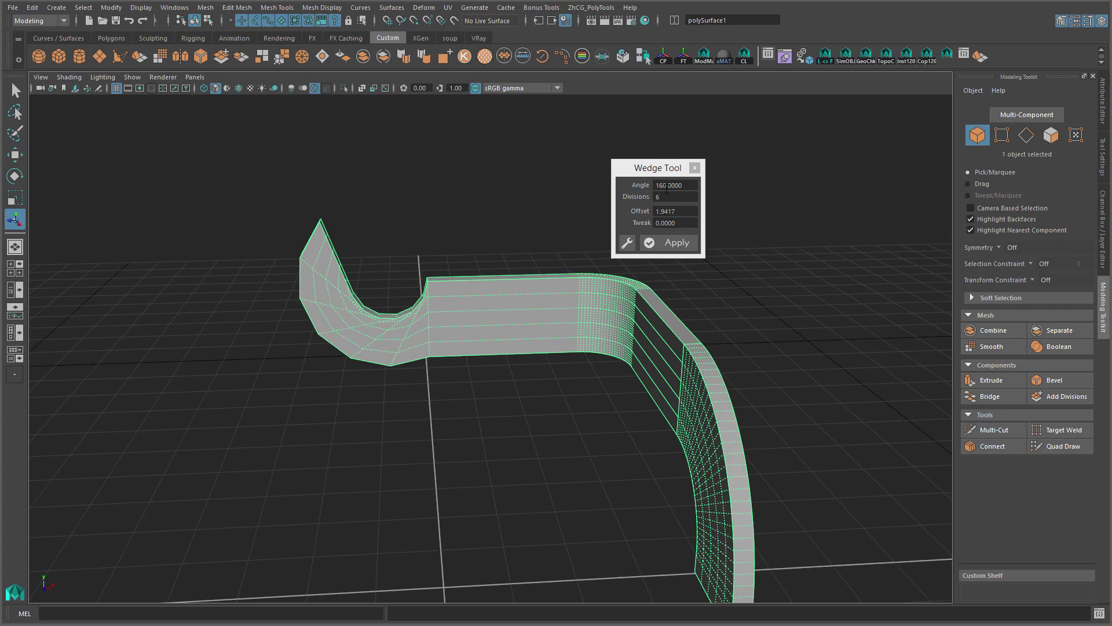
{"action": "mouse_move", "coordinate": [667, 186]}
{"action": "left_mouse_down", "text": "ctrl"}
{"action": "mouse_move", "coordinate": [741, 188]}
{"action": "mouse_move", "coordinate": [690, 185]}
{"action": "mouse_move", "coordinate": [725, 202]}
{"action": "mouse_move", "coordinate": [694, 210]}
{"action": "mouse_move", "coordinate": [201, 189]}
{"action": "mouse_move", "coordinate": [442, 195]}
{"action": "left_mouse_up", "text": "ctrl"}
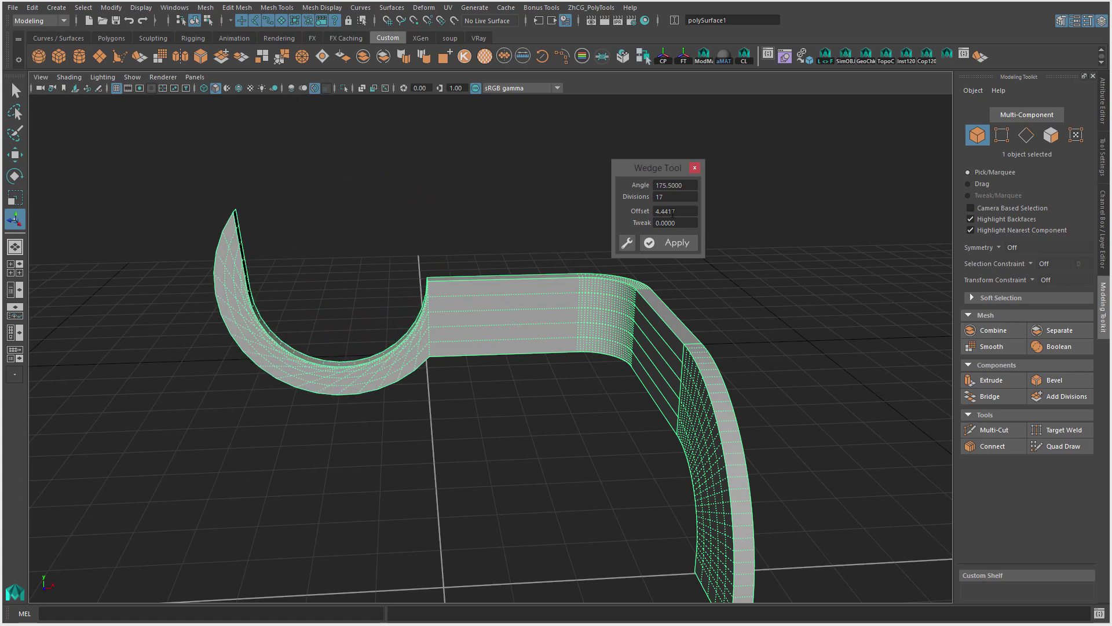
{"action": "left_click_drag", "start_coordinate": [670, 209], "coordinate": [656, 213], "text": "ctrl"}
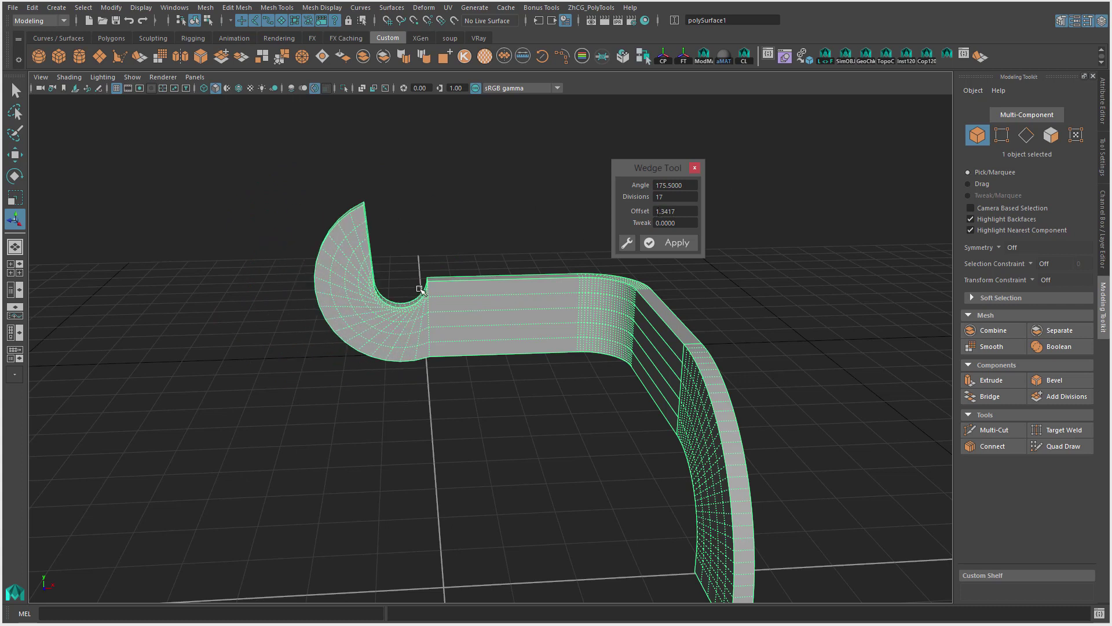
{"action": "left_click_drag", "start_coordinate": [429, 216], "coordinate": [499, 251], "text": "alt"}
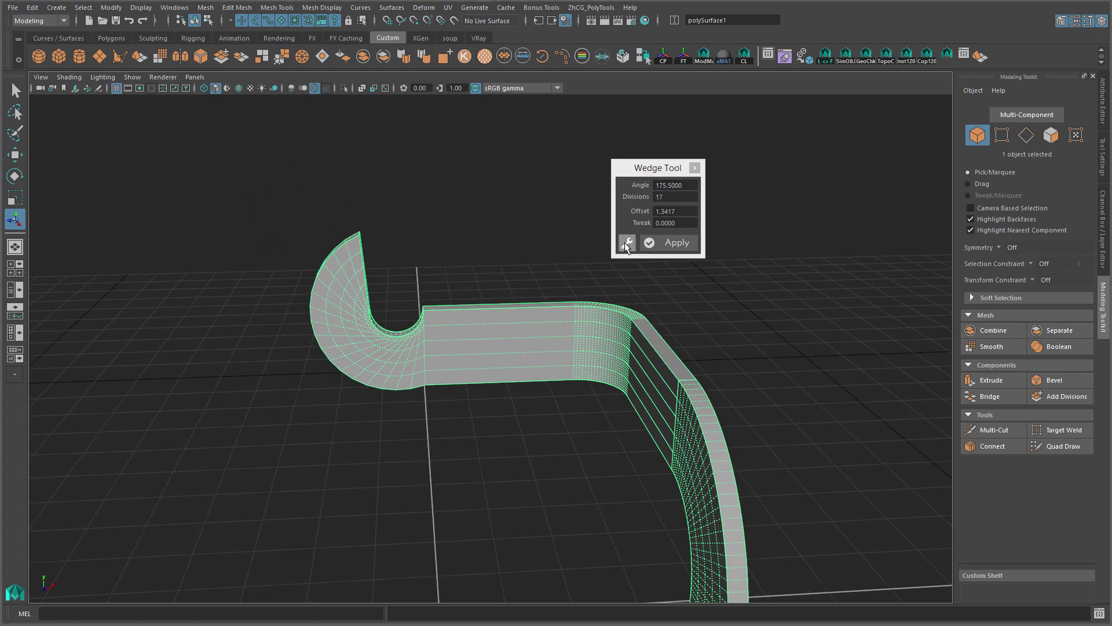
{"action": "left_click_drag", "start_coordinate": [641, 166], "coordinate": [649, 150]}
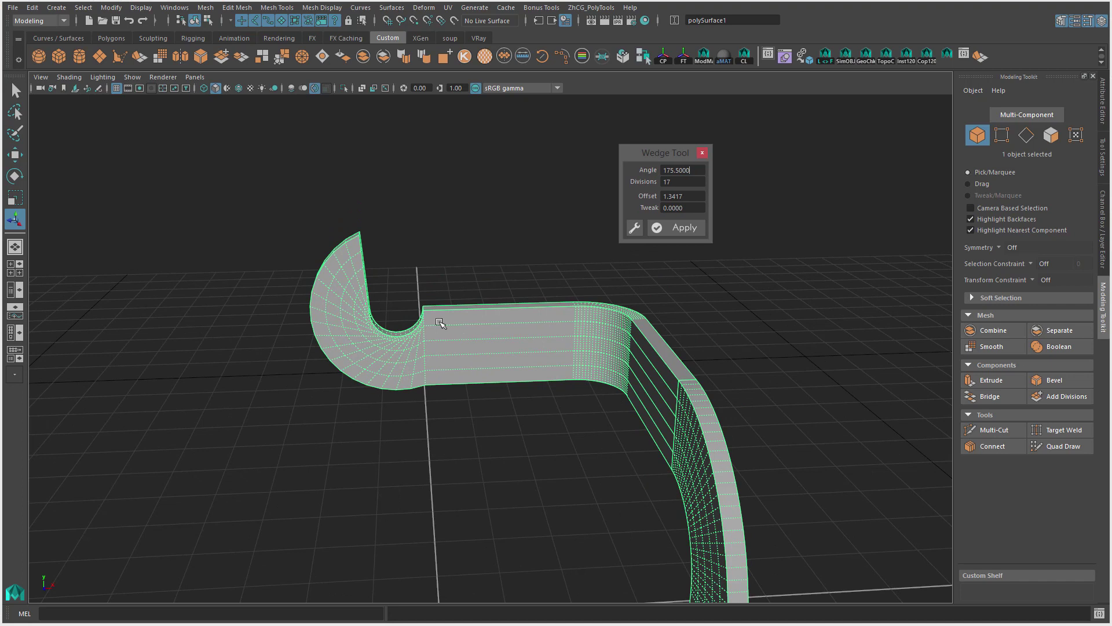
{"action": "left_click_drag", "start_coordinate": [429, 288], "coordinate": [384, 302], "text": "alt"}
- Reshape the hook to 191.4° with 25 divisions and offset 3.0417, and apply
{"action": "left_click", "coordinate": [634, 230]}
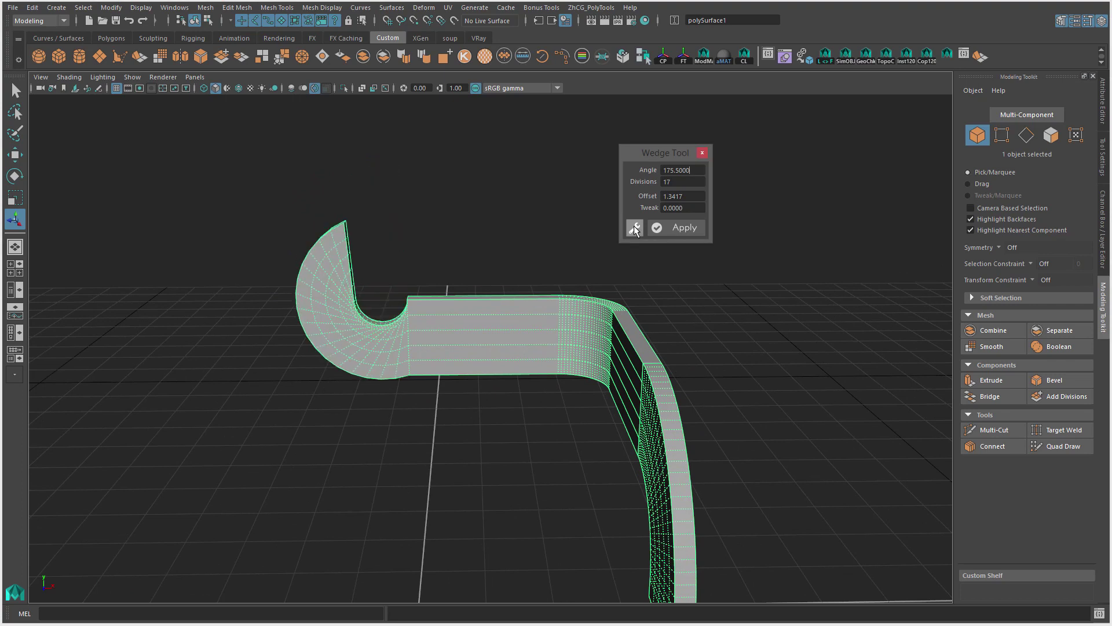
{"action": "left_click", "coordinate": [634, 226]}
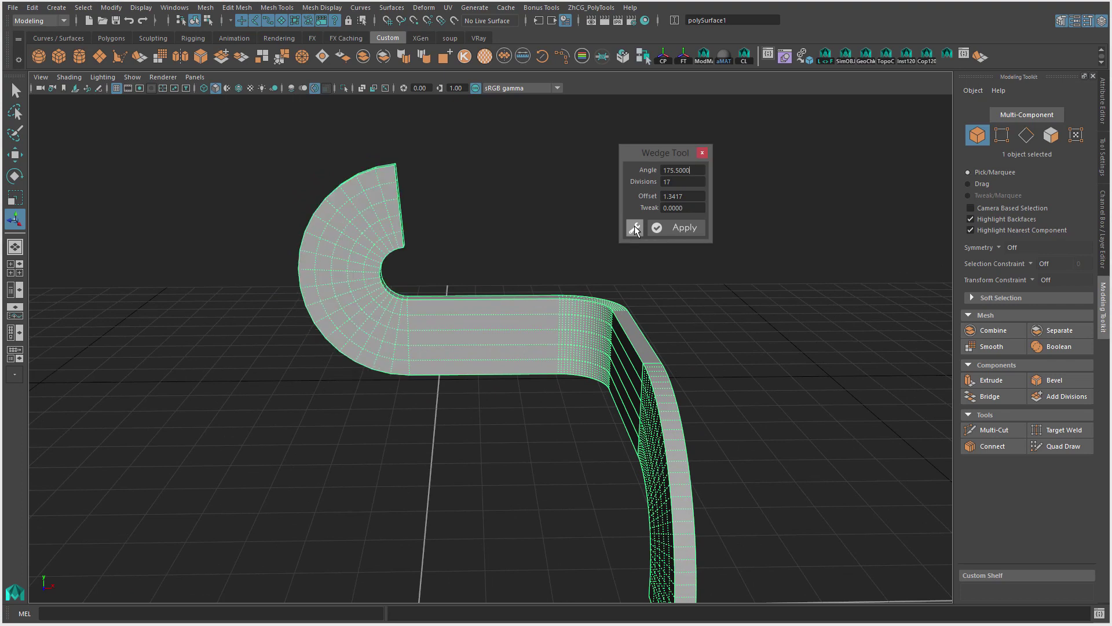
{"action": "middle_click_drag", "start_coordinate": [450, 294], "coordinate": [438, 301], "text": "alt"}
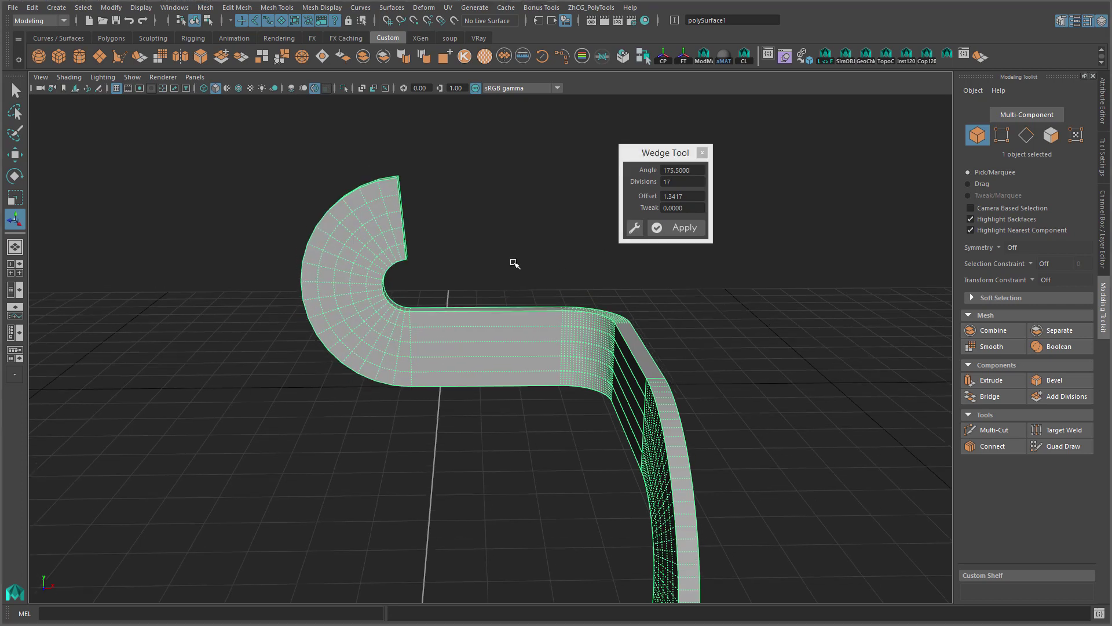
{"action": "left_click_drag", "start_coordinate": [669, 185], "coordinate": [688, 194], "text": "ctrl"}
{"action": "mouse_move", "coordinate": [471, 236]}
{"action": "left_mouse_down", "text": "alt"}
{"action": "mouse_move", "coordinate": [462, 250]}
{"action": "mouse_move", "coordinate": [474, 243]}
{"action": "left_mouse_up", "text": "alt"}
{"action": "mouse_move", "coordinate": [687, 170]}
{"action": "left_mouse_down", "text": "ctrl"}
{"action": "mouse_move", "coordinate": [713, 169]}
{"action": "mouse_move", "coordinate": [674, 179]}
{"action": "mouse_move", "coordinate": [704, 193]}
{"action": "left_mouse_up", "text": "ctrl"}
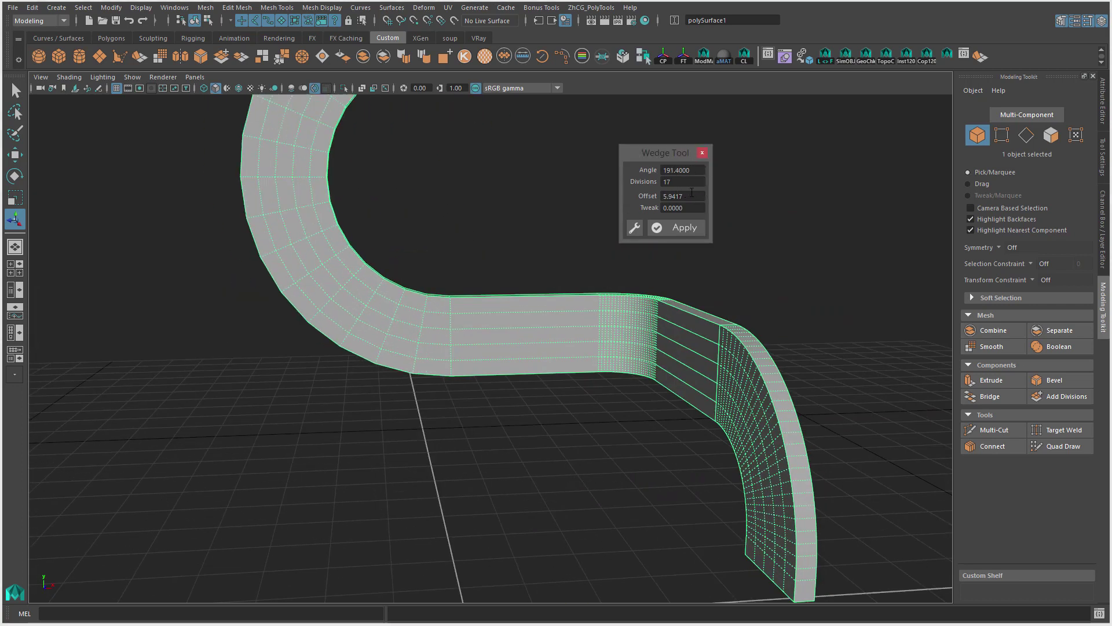
{"action": "mouse_move", "coordinate": [496, 307]}
{"action": "left_mouse_down", "text": "alt"}
{"action": "mouse_move", "coordinate": [446, 281]}
{"action": "mouse_move", "coordinate": [520, 296]}
{"action": "left_mouse_up", "text": "alt"}
{"action": "left_click_drag", "start_coordinate": [676, 181], "coordinate": [727, 188], "text": "ctrl"}
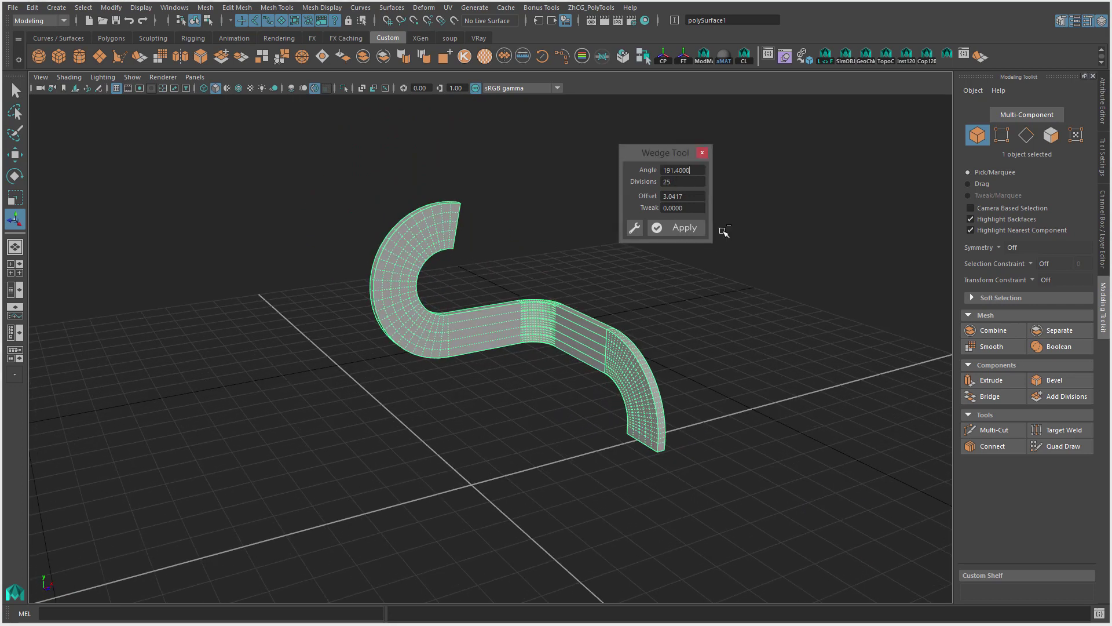
{"action": "left_click", "coordinate": [681, 227]}
- Marquee-select the whole curled mesh in object mode
{"action": "left_click_drag", "start_coordinate": [516, 253], "coordinate": [385, 281], "text": "alt"}
{"action": "right_click", "coordinate": [381, 183]}
{"action": "left_click_drag", "start_coordinate": [504, 161], "coordinate": [292, 231]}
- Delete the curled mesh and draw a new polygon plane at the grid centre
{"action": "key", "text": "Delete"}
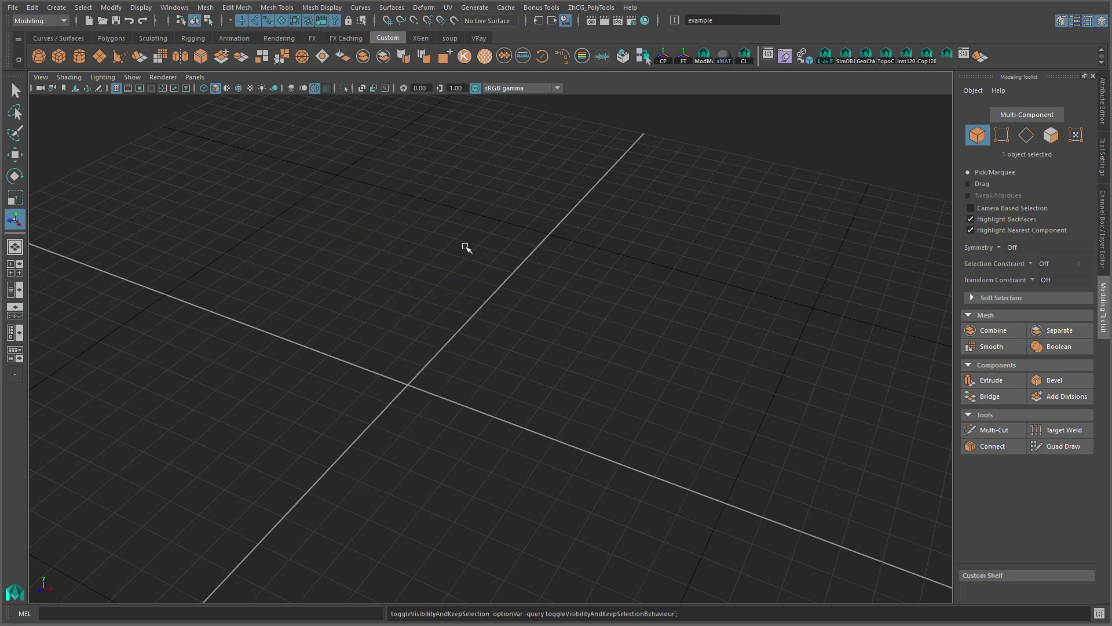
{"action": "mouse_move", "coordinate": [481, 253]}
{"action": "left_mouse_down", "text": "alt"}
{"action": "mouse_move", "coordinate": [557, 293]}
{"action": "mouse_move", "coordinate": [477, 259]}
{"action": "mouse_move", "coordinate": [467, 290]}
{"action": "left_mouse_up", "text": "alt"}
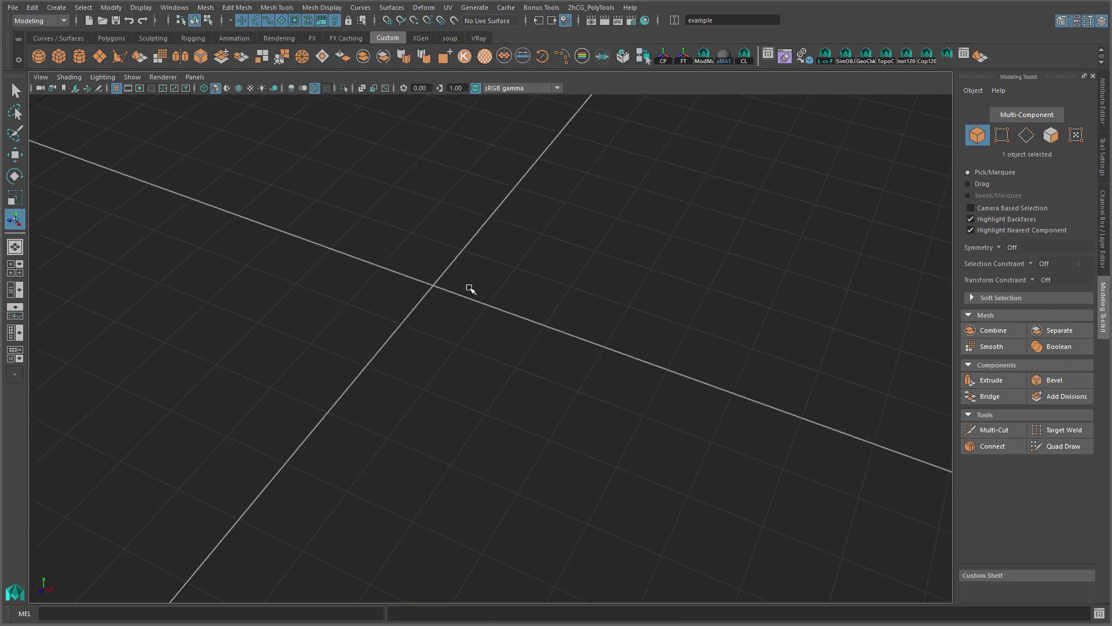
{"action": "right_click", "coordinate": [444, 280], "text": "shift"}
{"action": "right_click", "coordinate": [431, 292], "text": "shift"}
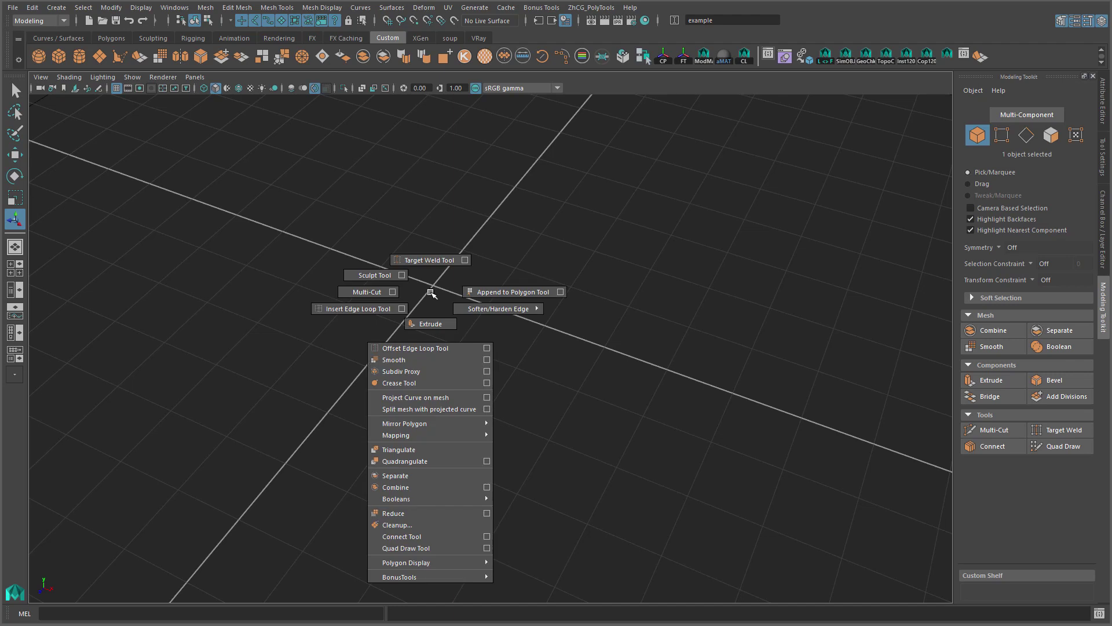
{"action": "right_click", "coordinate": [445, 285], "text": "shift"}
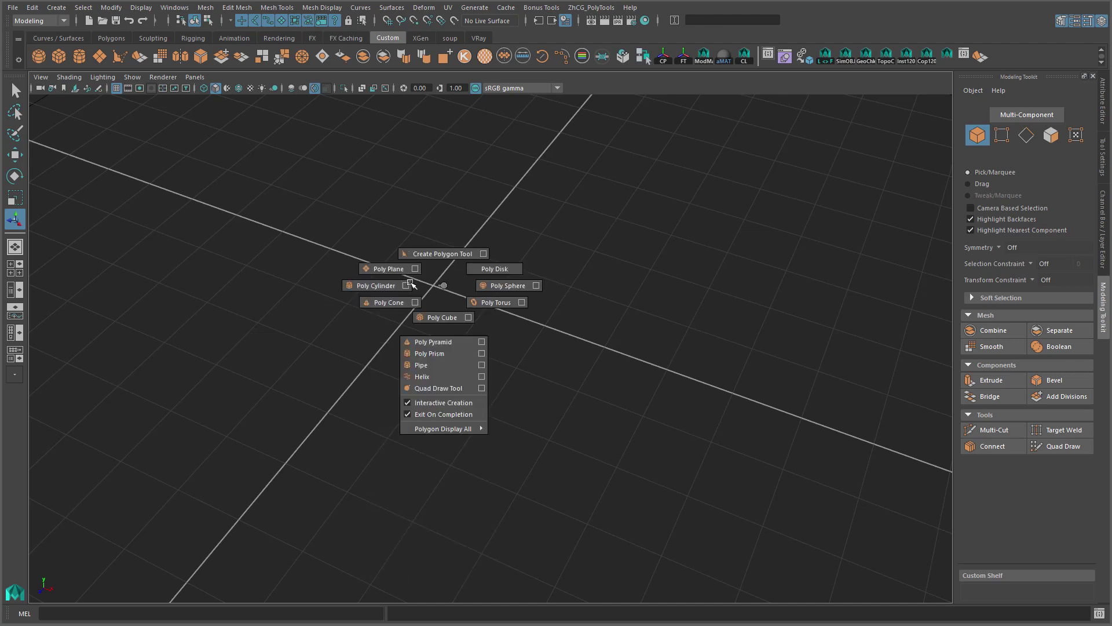
{"action": "left_click", "coordinate": [388, 269]}
{"action": "left_click_drag", "start_coordinate": [414, 210], "coordinate": [478, 471]}
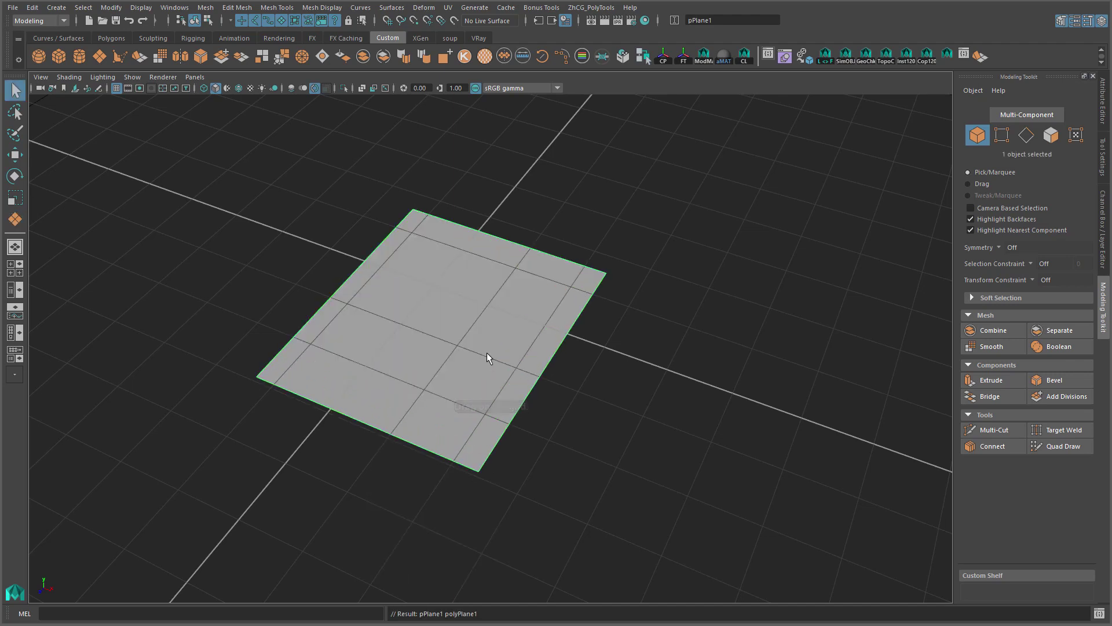
- Set the plane's subdivisions and raise it to 8.80 on Y
{"action": "key", "text": "t"}
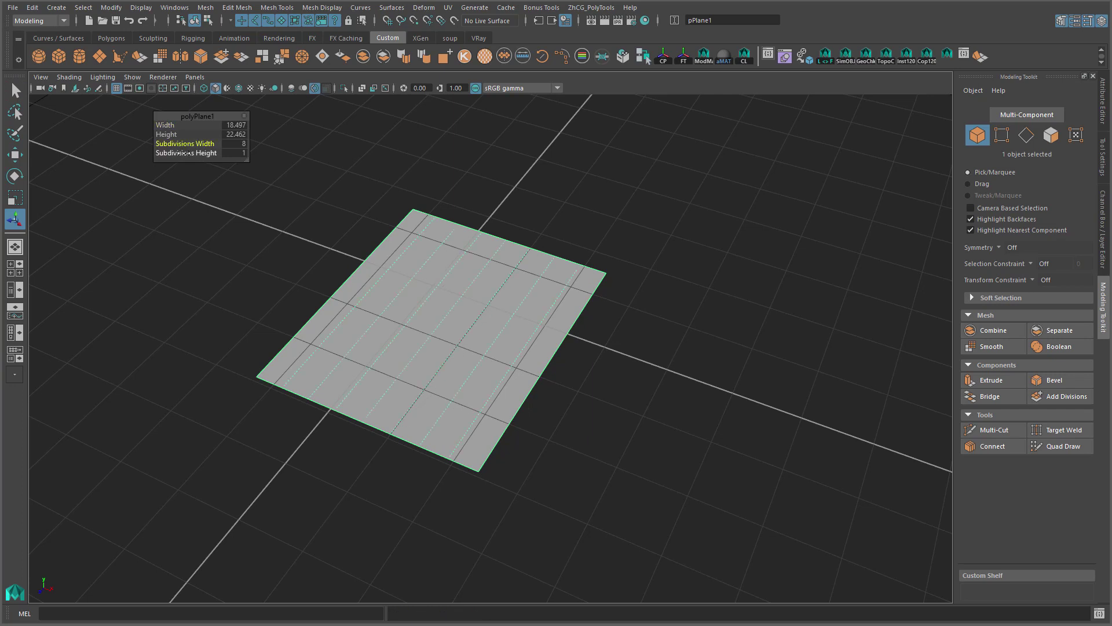
{"action": "key", "text": "w"}
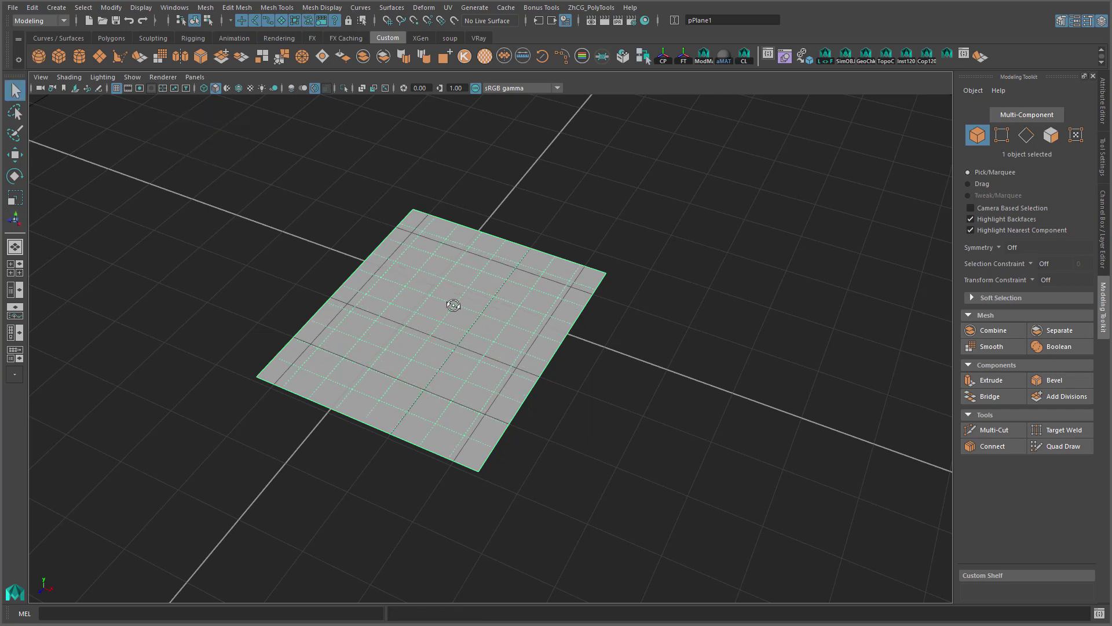
{"action": "left_click_drag", "start_coordinate": [453, 322], "coordinate": [476, 269], "text": "alt"}
{"action": "mouse_move", "coordinate": [440, 221]}
{"action": "left_mouse_down"}
{"action": "mouse_move", "coordinate": [440, 124]}
{"action": "mouse_move", "coordinate": [477, 325]}
{"action": "mouse_move", "coordinate": [547, 331]}
{"action": "mouse_move", "coordinate": [426, 321]}
{"action": "left_mouse_up"}
- Select faces near the plane's centre, then zoom out to see the whole grid
{"action": "right_click_drag", "start_coordinate": [426, 321], "coordinate": [425, 342]}
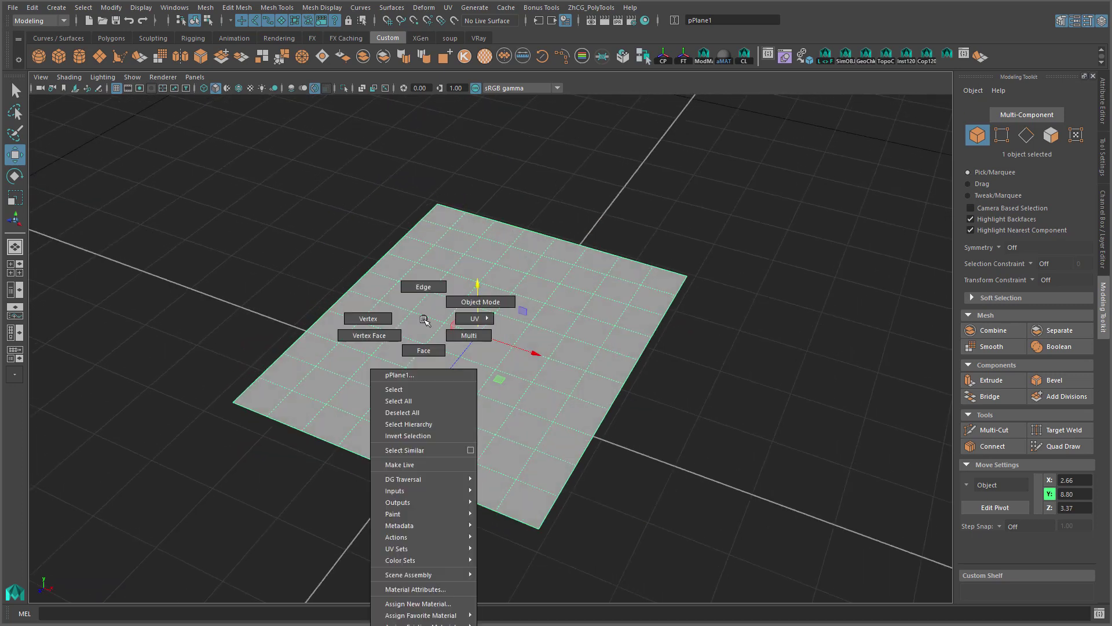
{"action": "left_click", "coordinate": [455, 335]}
{"action": "key", "text": "shift+period"}
{"action": "mouse_move", "coordinate": [541, 348]}
{"action": "left_mouse_down", "text": "alt"}
{"action": "mouse_move", "coordinate": [544, 330]}
{"action": "mouse_move", "coordinate": [348, 346]}
{"action": "mouse_move", "coordinate": [333, 333]}
{"action": "mouse_move", "coordinate": [524, 354]}
{"action": "mouse_move", "coordinate": [529, 345]}
{"action": "left_mouse_up", "text": "alt"}
{"action": "left_click", "coordinate": [350, 348]}
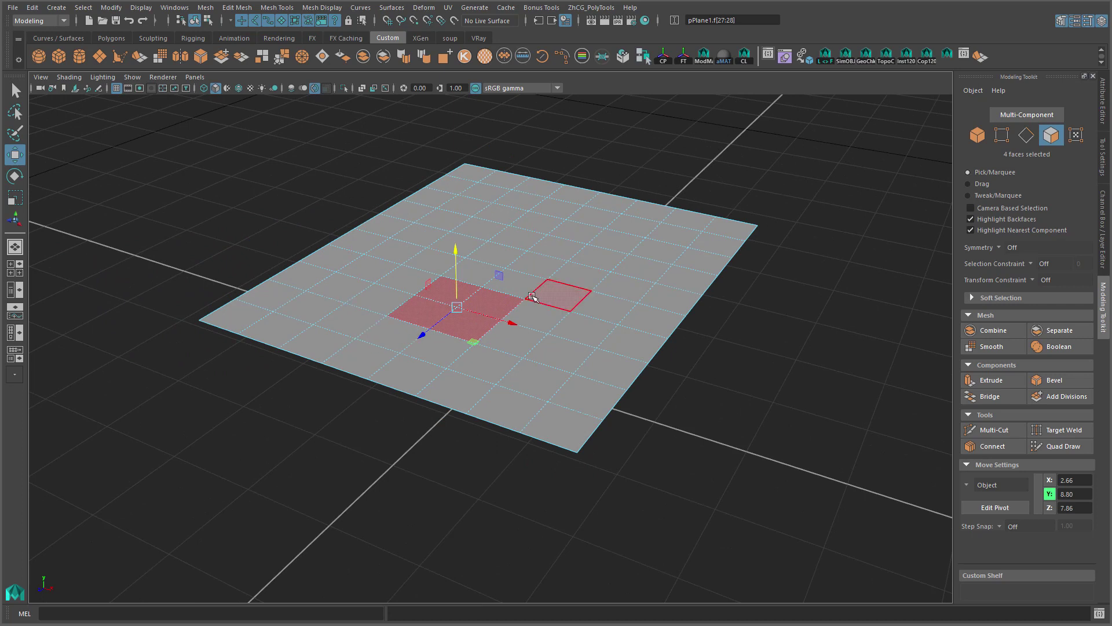
{"action": "left_click_drag", "start_coordinate": [565, 293], "coordinate": [539, 347], "text": "alt"}
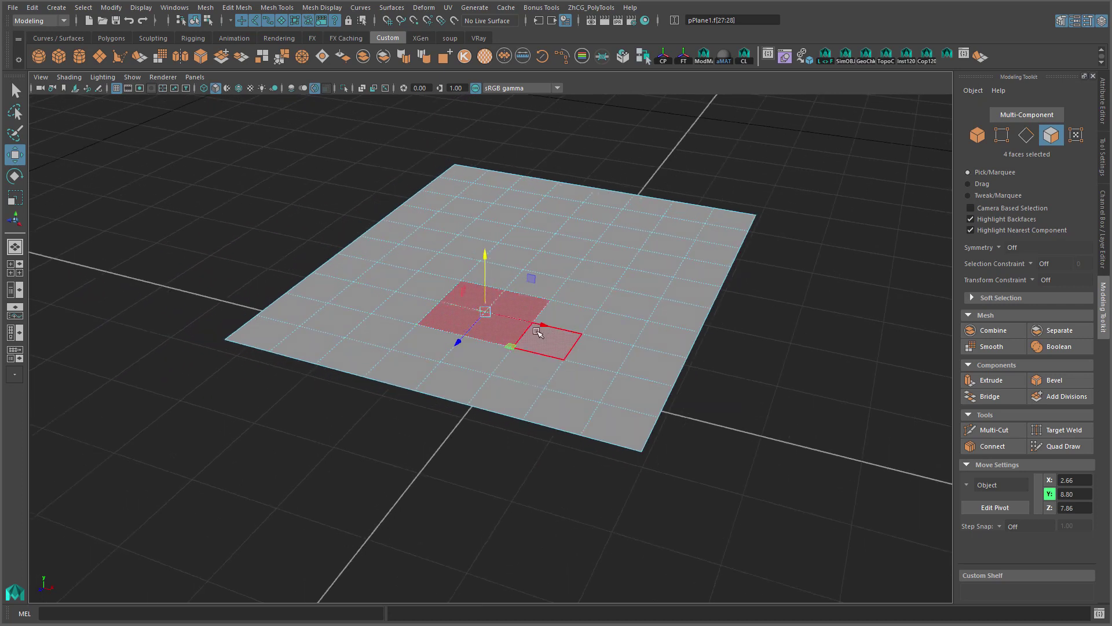
{"action": "mouse_move", "coordinate": [690, 340]}
{"action": "right_mouse_down", "text": "alt"}
{"action": "mouse_move", "coordinate": [511, 287]}
{"action": "mouse_move", "coordinate": [574, 282]}
{"action": "right_mouse_up", "text": "alt"}
{"action": "scroll", "coordinate": [614, 308], "scroll_direction": "down", "scroll_amount": 1}
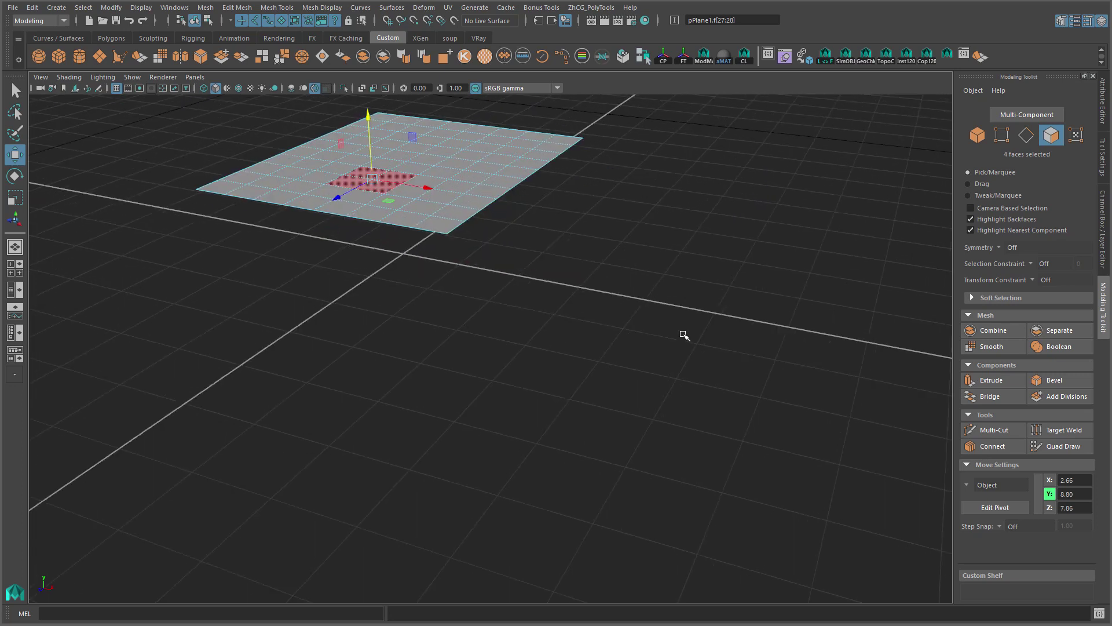
{"action": "scroll", "coordinate": [579, 301], "scroll_direction": "down", "scroll_amount": 3}
{"action": "scroll", "coordinate": [487, 268], "scroll_direction": "up", "scroll_amount": 1}
- Draw a polygon cube on the grid beside the plane
{"action": "left_click", "coordinate": [355, 351]}
{"action": "right_click", "coordinate": [353, 346], "text": "shift"}
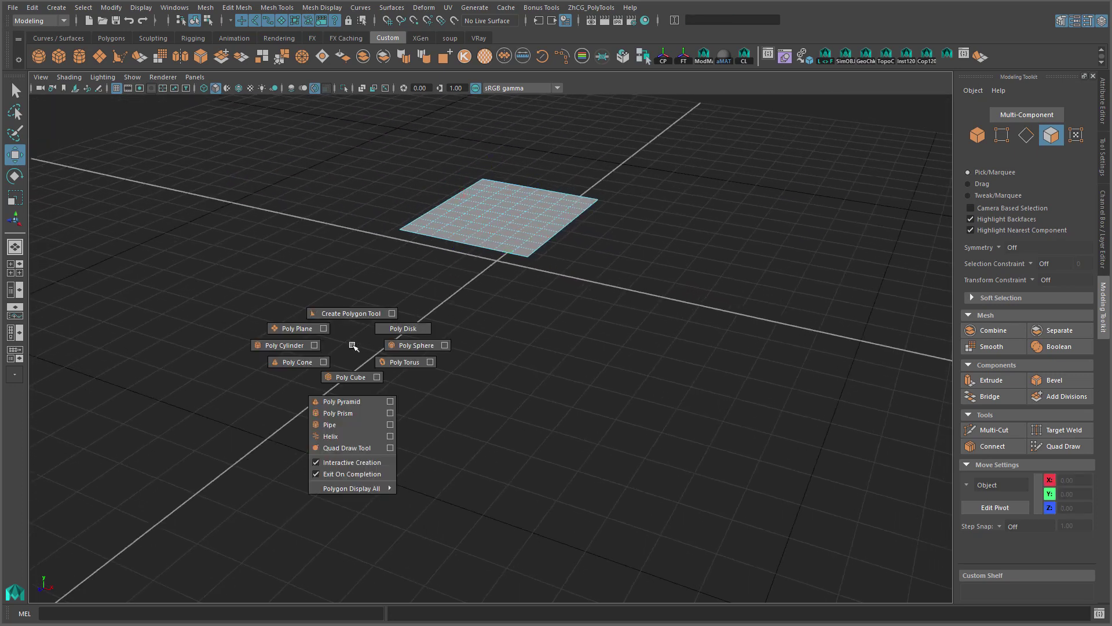
{"action": "left_click", "coordinate": [348, 375]}
{"action": "left_click_drag", "start_coordinate": [272, 377], "coordinate": [371, 446]}
{"action": "mouse_move", "coordinate": [348, 400]}
{"action": "left_mouse_down"}
{"action": "mouse_move", "coordinate": [347, 315]}
{"action": "mouse_move", "coordinate": [383, 301]}
{"action": "left_mouse_up"}
- Select the cube's top and side faces, then return it to object mode
{"action": "key", "text": "F11"}
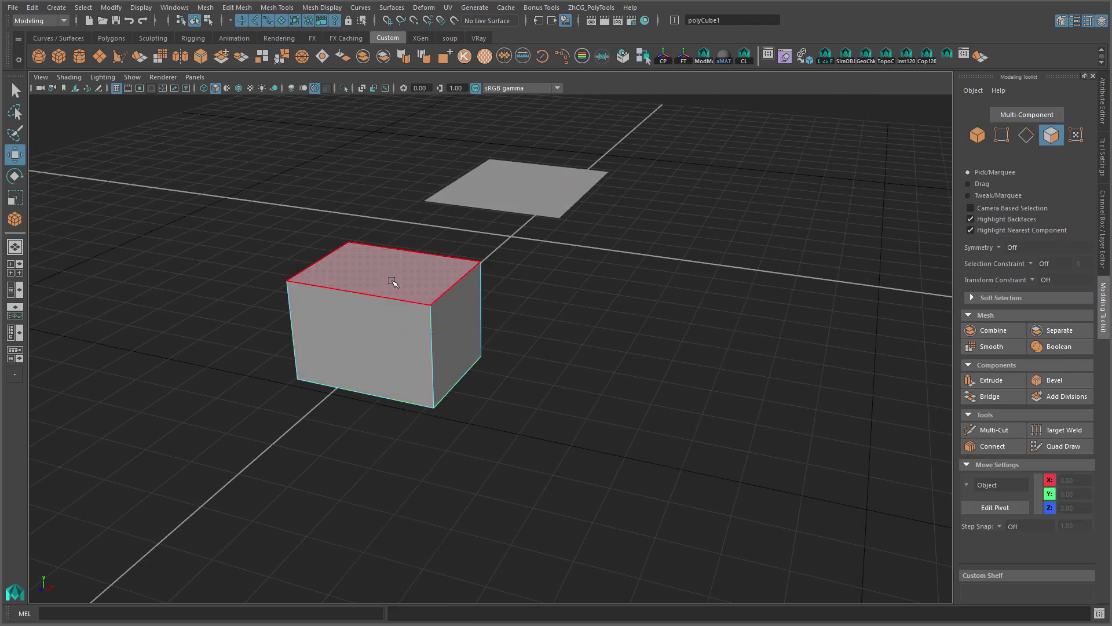
{"action": "left_click", "coordinate": [403, 321]}
{"action": "scroll", "coordinate": [402, 321], "scroll_direction": "up", "scroll_amount": 3}
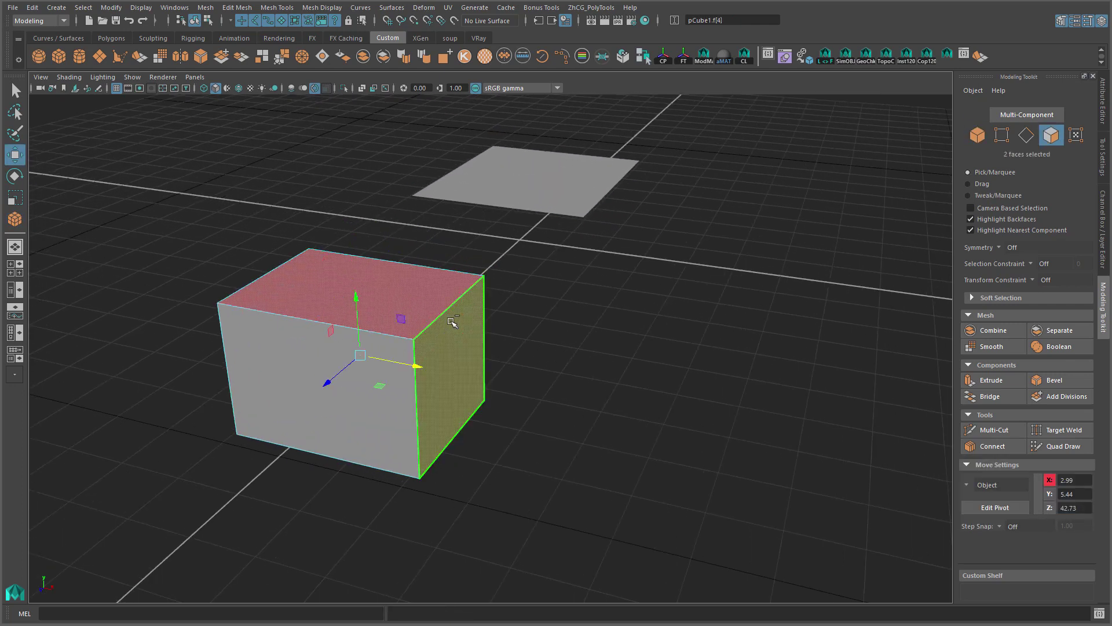
{"action": "right_click_drag", "start_coordinate": [524, 274], "coordinate": [571, 288]}
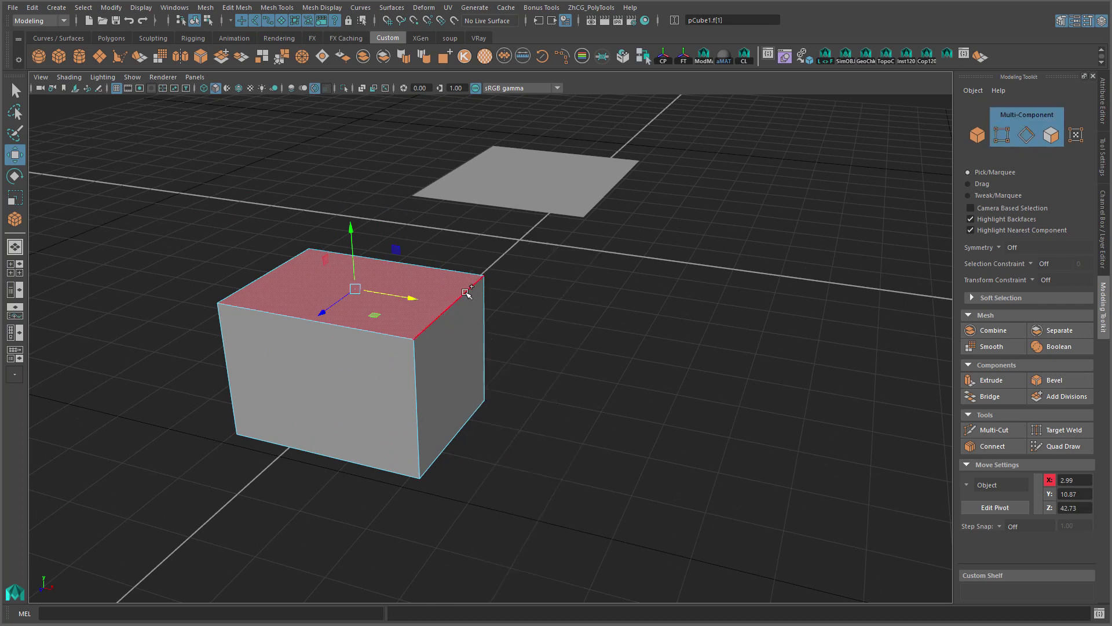
{"action": "left_click", "coordinate": [446, 358]}
{"action": "left_click", "coordinate": [435, 283]}
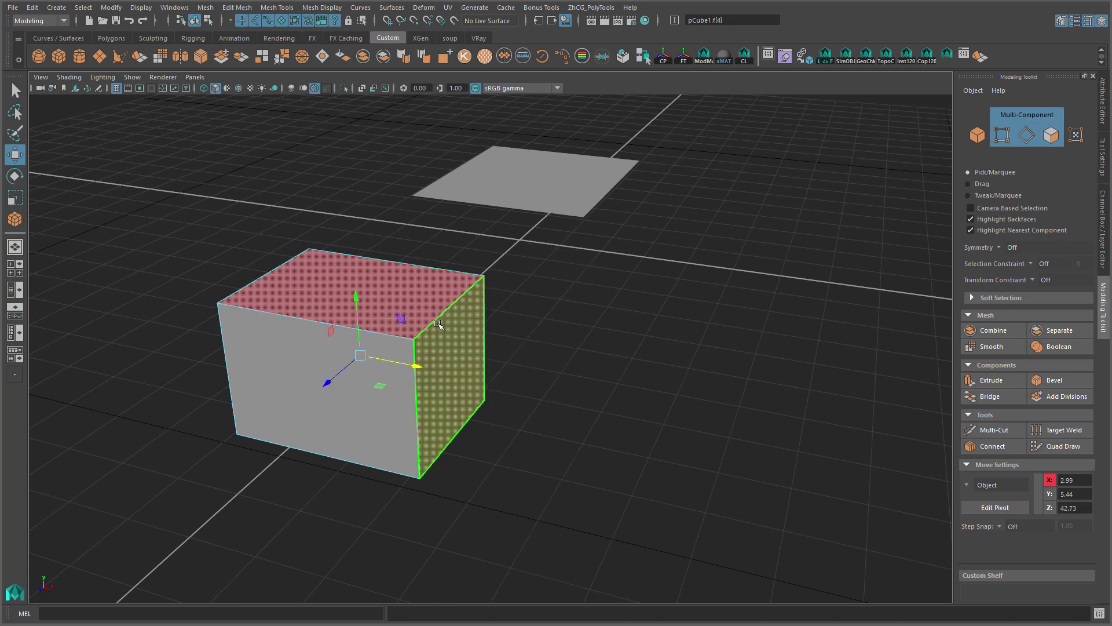
{"action": "left_click_drag", "start_coordinate": [442, 369], "coordinate": [410, 280], "text": "alt"}
{"action": "left_click", "coordinate": [308, 325], "text": "shift"}
{"action": "right_click_drag", "start_coordinate": [308, 325], "coordinate": [368, 295]}
{"action": "left_click_drag", "start_coordinate": [368, 296], "coordinate": [467, 365], "text": "alt"}
- Frame the plane and marquee-select the 2×2 block of faces in its middle
{"action": "left_click", "coordinate": [462, 273]}
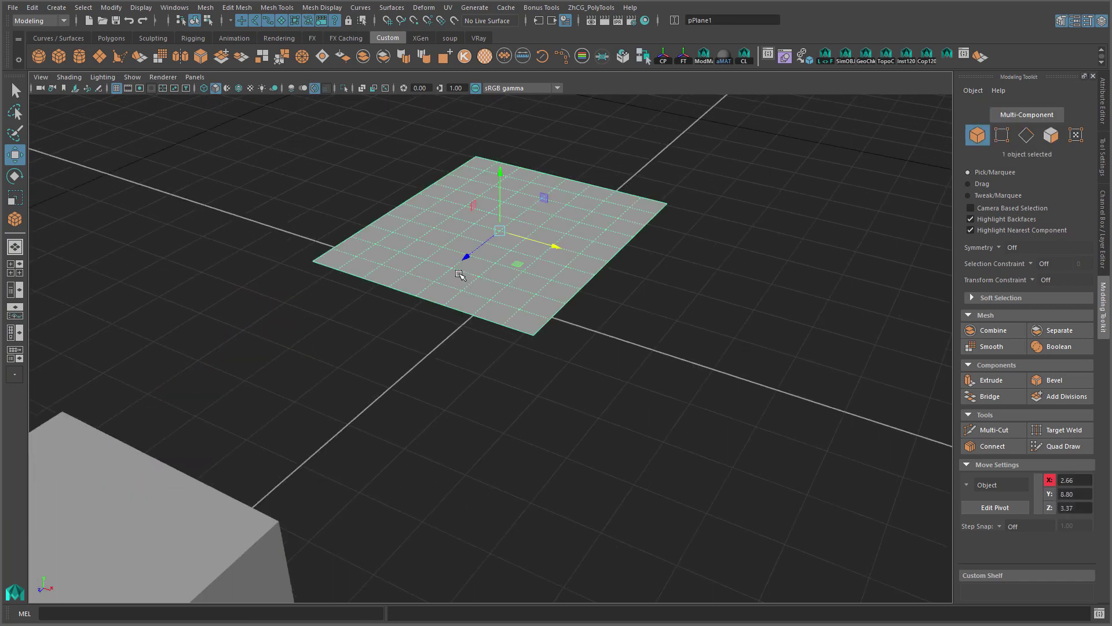
{"action": "key", "text": "f"}
{"action": "right_click", "coordinate": [420, 322]}
{"action": "left_click", "coordinate": [419, 353]}
{"action": "left_click", "coordinate": [417, 303]}
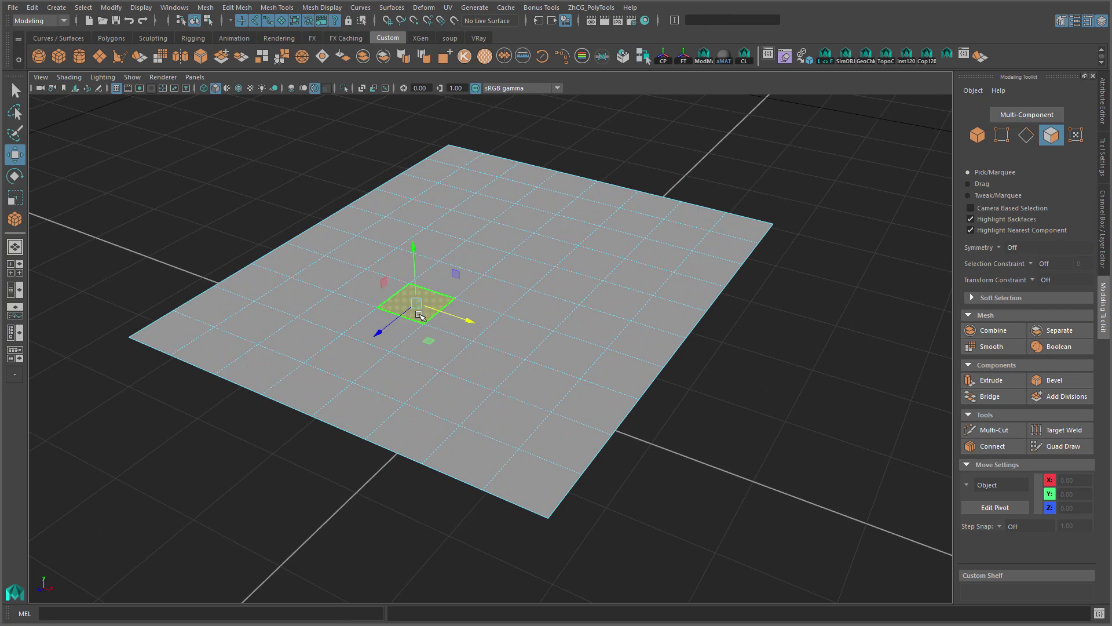
{"action": "left_click", "coordinate": [373, 335], "text": "shift"}
{"action": "mouse_move", "coordinate": [372, 335]}
{"action": "left_mouse_down", "text": "shift"}
{"action": "mouse_move", "coordinate": [504, 354]}
{"action": "mouse_move", "coordinate": [543, 211]}
{"action": "left_mouse_up", "text": "shift"}
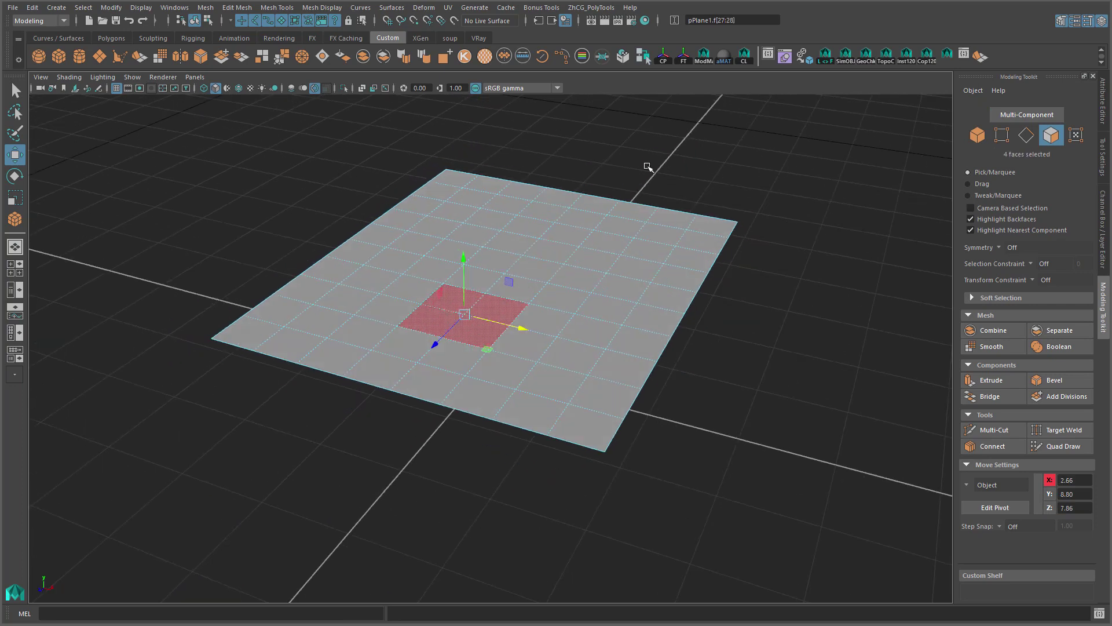
{"action": "key", "text": "F7"}
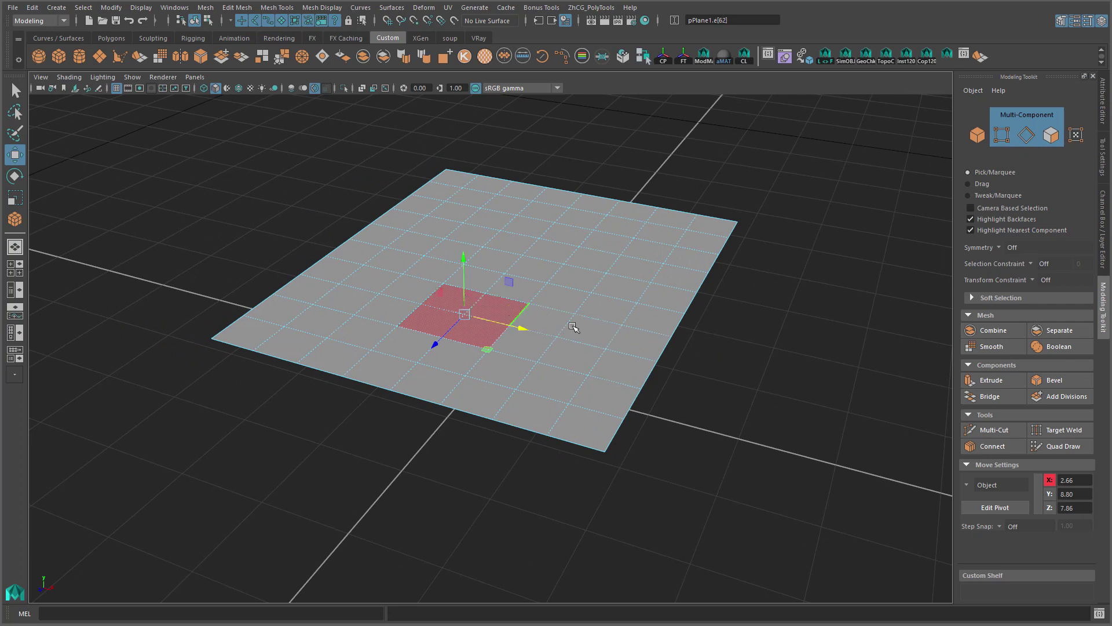
{"action": "mouse_move", "coordinate": [643, 333]}
{"action": "right_mouse_down", "text": "alt"}
{"action": "mouse_move", "coordinate": [596, 367]}
{"action": "mouse_move", "coordinate": [530, 206]}
{"action": "right_mouse_up", "text": "alt"}
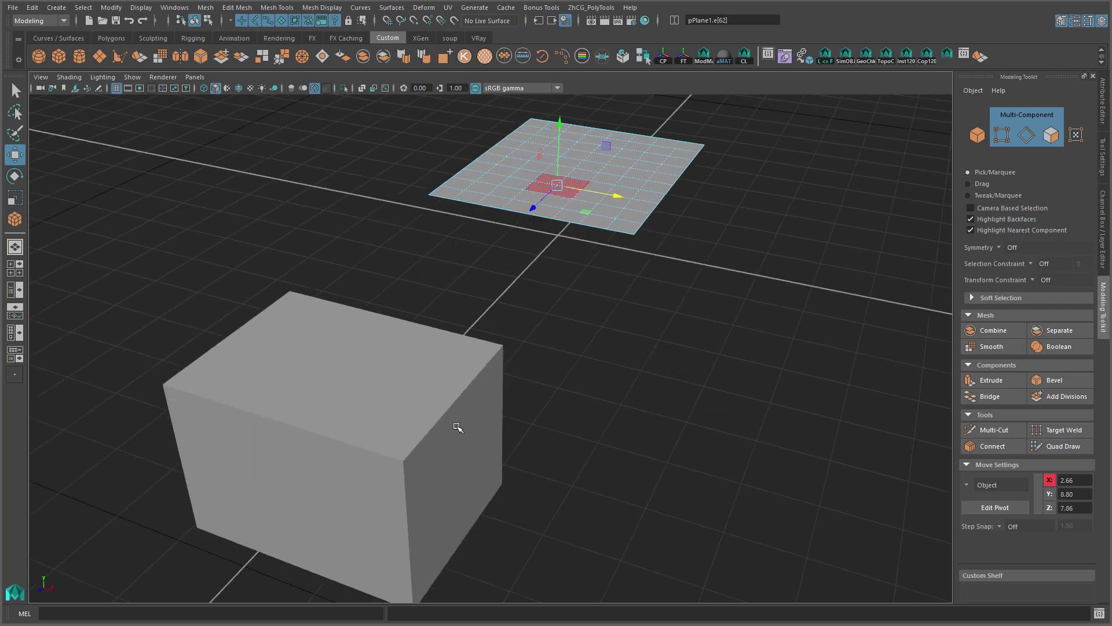
{"action": "right_click_drag", "start_coordinate": [540, 289], "coordinate": [573, 417], "text": "alt"}
- Wedge the plane's 2×2 face block, setting the angle to about -90
{"action": "right_click", "coordinate": [571, 178], "text": "ctrl"}
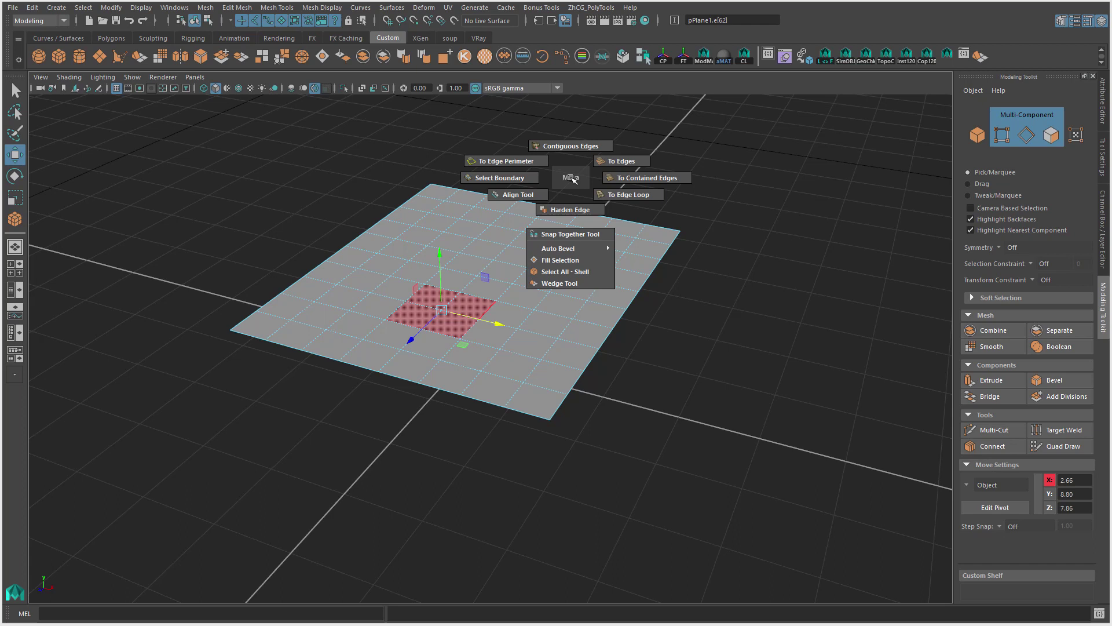
{"action": "left_click", "coordinate": [570, 283]}
{"action": "right_click_drag", "start_coordinate": [571, 284], "coordinate": [457, 292], "text": "alt"}
{"action": "mouse_move", "coordinate": [458, 291]}
{"action": "left_mouse_down", "text": "alt"}
{"action": "mouse_move", "coordinate": [604, 346]}
{"action": "mouse_move", "coordinate": [593, 365]}
{"action": "mouse_move", "coordinate": [611, 347]}
{"action": "left_mouse_up", "text": "alt"}
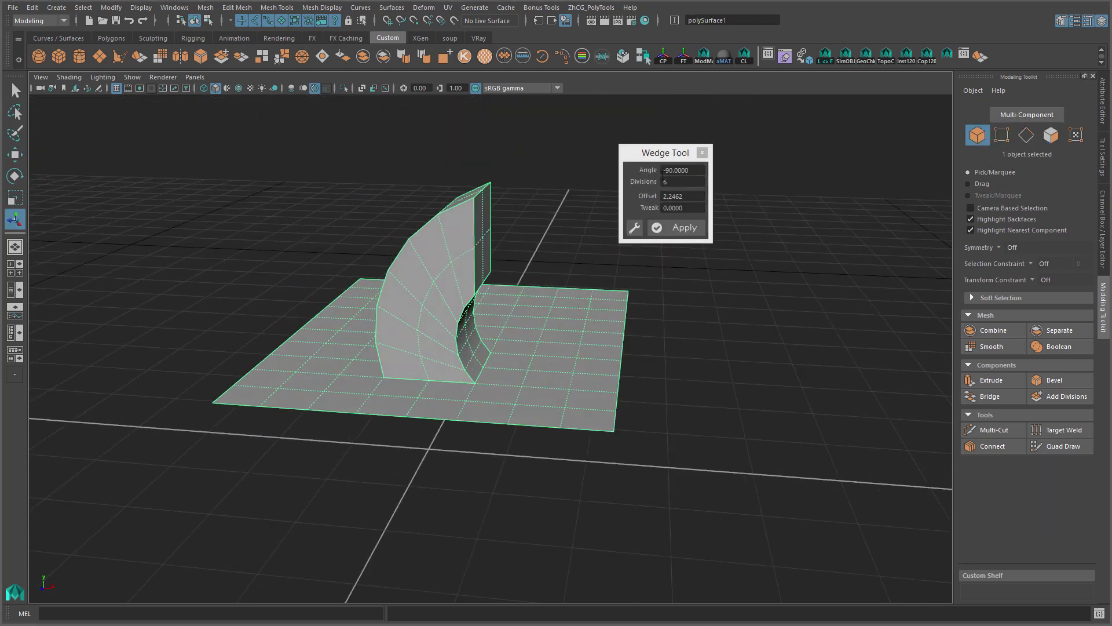
{"action": "mouse_move", "coordinate": [663, 176]}
{"action": "left_mouse_down", "text": "ctrl"}
{"action": "mouse_move", "coordinate": [645, 193]}
{"action": "mouse_move", "coordinate": [666, 193]}
{"action": "left_mouse_up", "text": "ctrl"}
{"action": "left_click_drag", "start_coordinate": [529, 266], "coordinate": [521, 301], "text": "alt"}
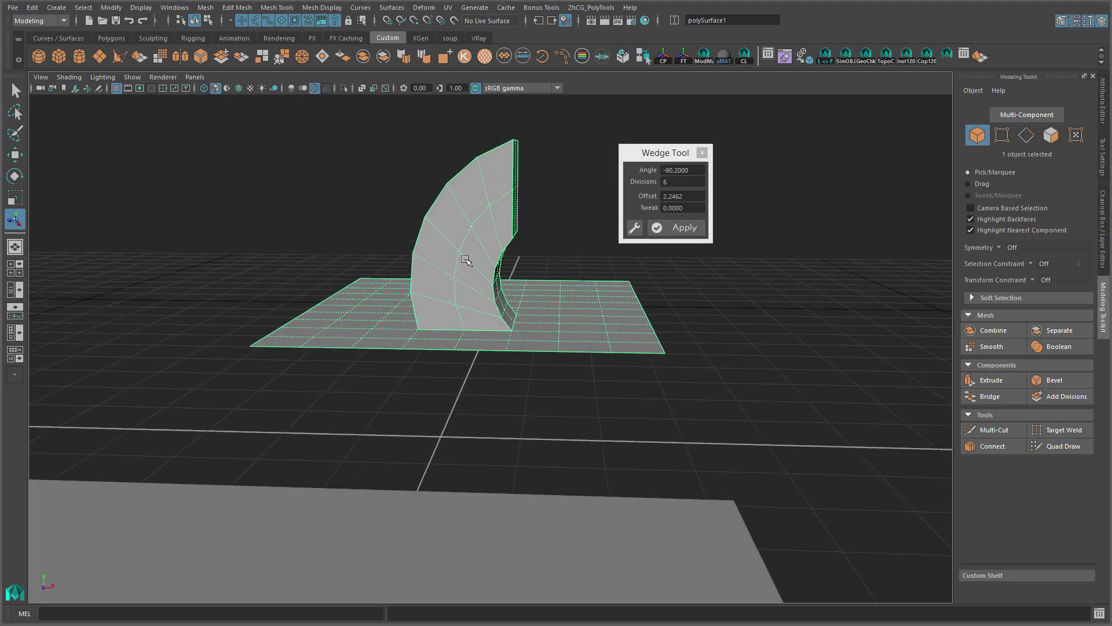
{"action": "mouse_move", "coordinate": [505, 234]}
{"action": "left_mouse_down", "text": "alt"}
{"action": "mouse_move", "coordinate": [631, 175]}
{"action": "mouse_move", "coordinate": [682, 196]}
{"action": "mouse_move", "coordinate": [637, 196]}
{"action": "mouse_move", "coordinate": [919, 192]}
{"action": "mouse_move", "coordinate": [513, 196]}
{"action": "left_mouse_up", "text": "alt"}
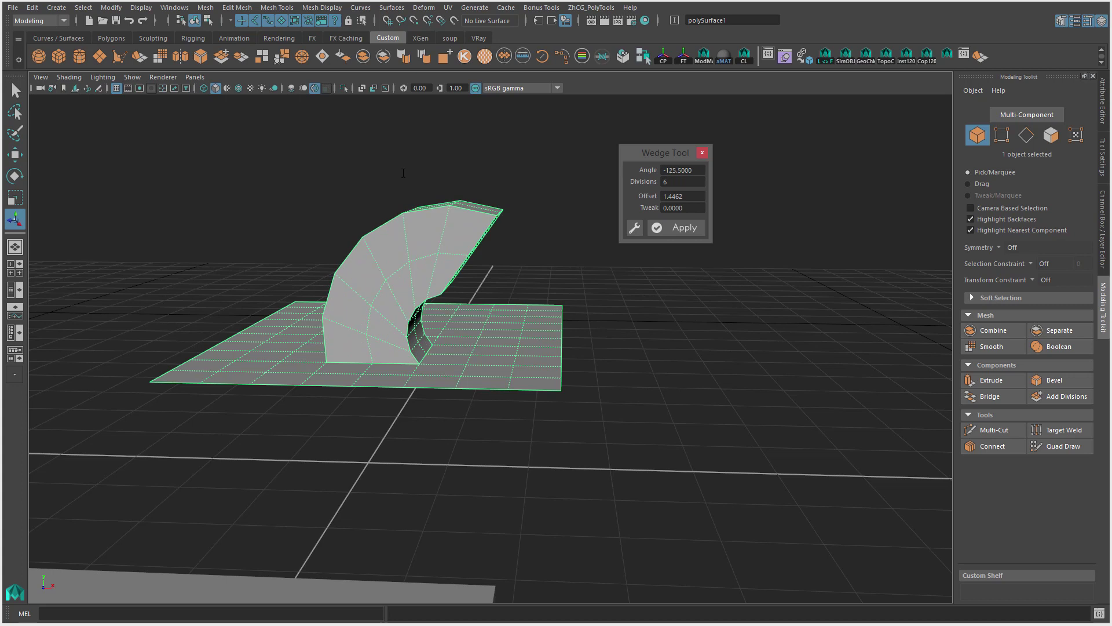
- Raise the wedge divisions, sweep the arch to about -118 and push tweak negative
{"action": "mouse_move", "coordinate": [660, 179]}
{"action": "left_mouse_down", "text": "ctrl"}
{"action": "mouse_move", "coordinate": [697, 180]}
{"action": "mouse_move", "coordinate": [574, 289]}
{"action": "mouse_move", "coordinate": [569, 314]}
{"action": "left_mouse_up", "text": "ctrl"}
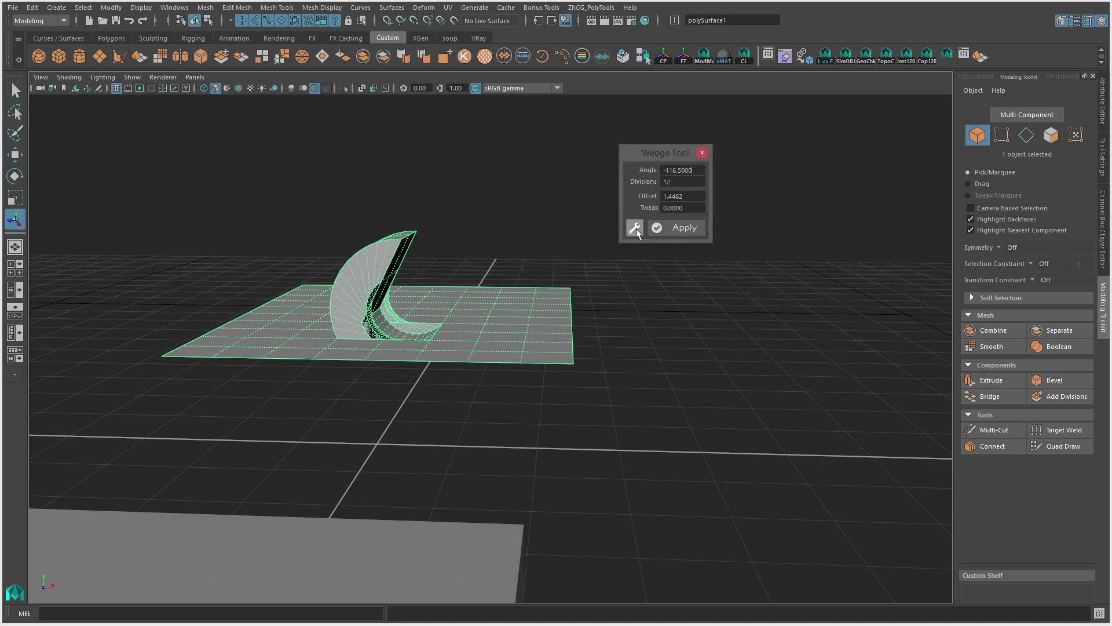
{"action": "left_click_drag", "start_coordinate": [690, 172], "coordinate": [671, 196], "text": "ctrl"}
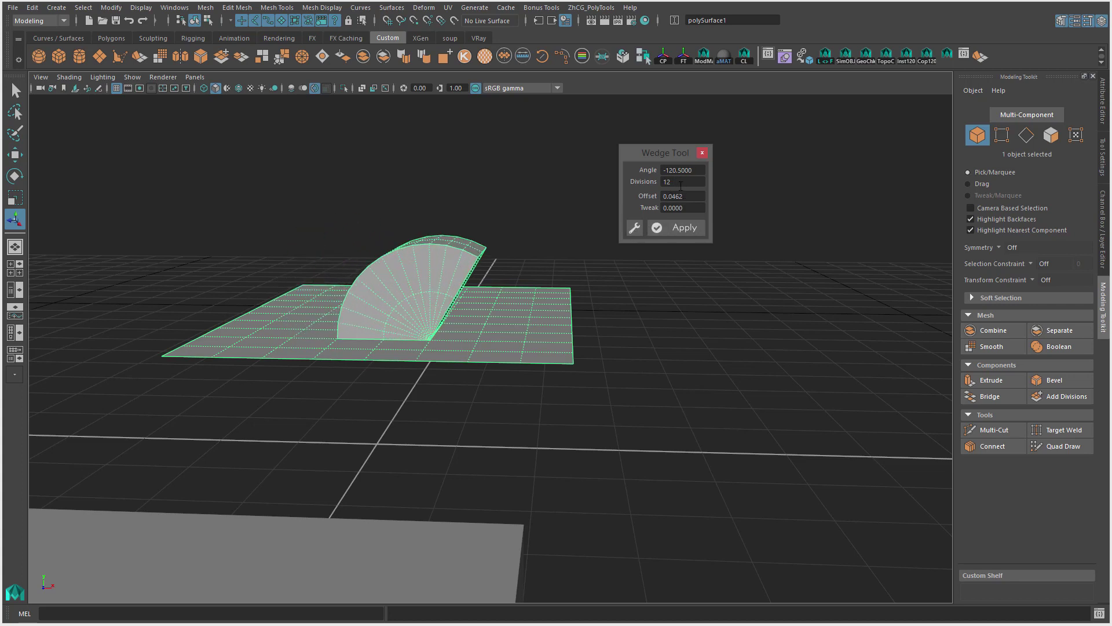
{"action": "mouse_move", "coordinate": [682, 169]}
{"action": "left_mouse_down", "text": "ctrl"}
{"action": "mouse_move", "coordinate": [696, 170]}
{"action": "mouse_move", "coordinate": [683, 193]}
{"action": "left_mouse_up", "text": "ctrl"}
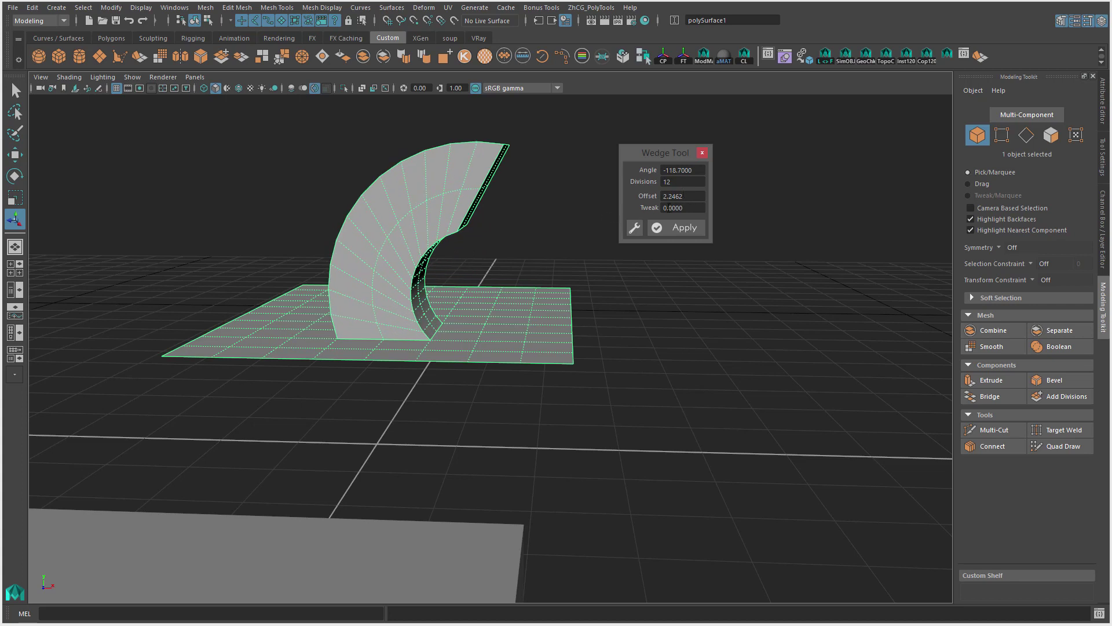
{"action": "middle_click_drag", "start_coordinate": [421, 246], "coordinate": [533, 265], "text": "alt"}
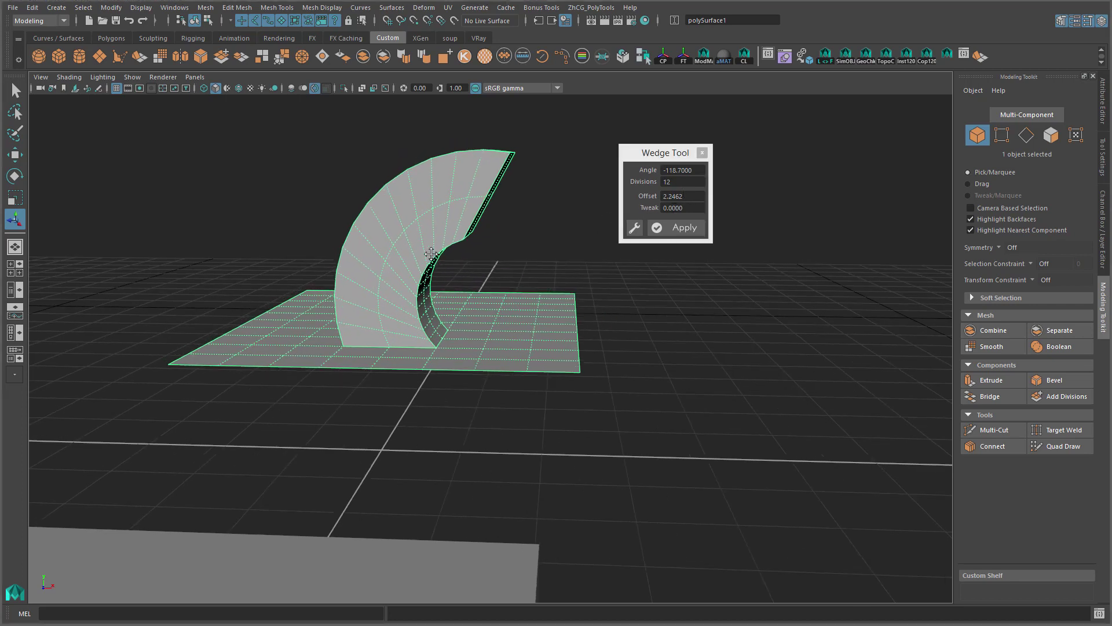
{"action": "left_click_drag", "start_coordinate": [675, 207], "coordinate": [676, 208], "text": "ctrl"}
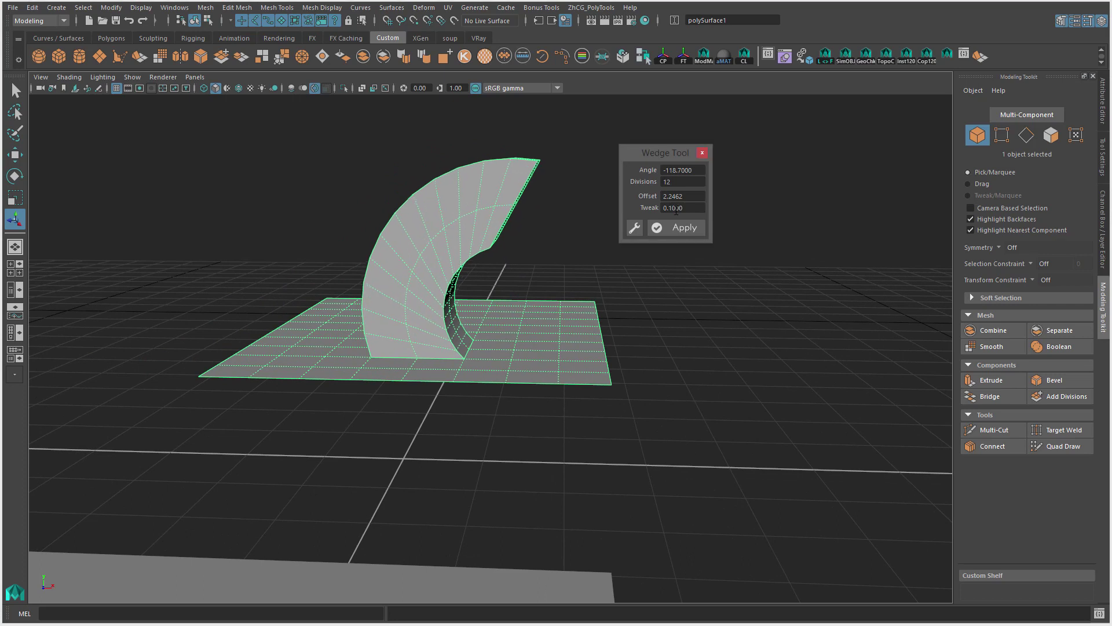
{"action": "left_click_drag", "start_coordinate": [622, 216], "coordinate": [547, 219], "text": "ctrl"}
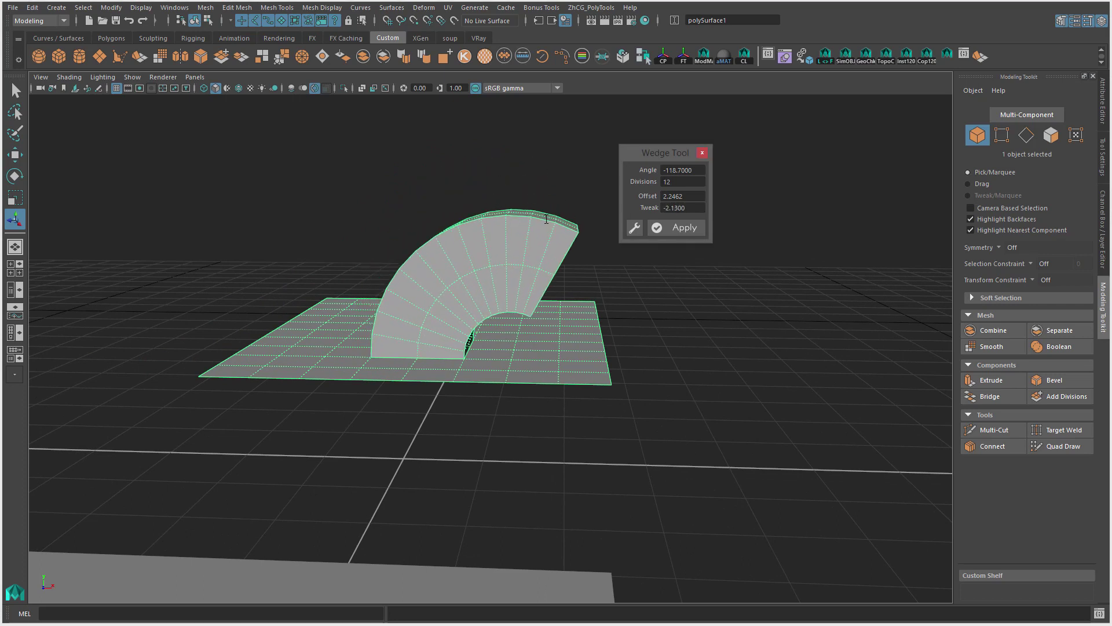
- Settle the arch at -97.7° with 35 divisions and apply it
{"action": "left_click", "coordinate": [637, 199]}
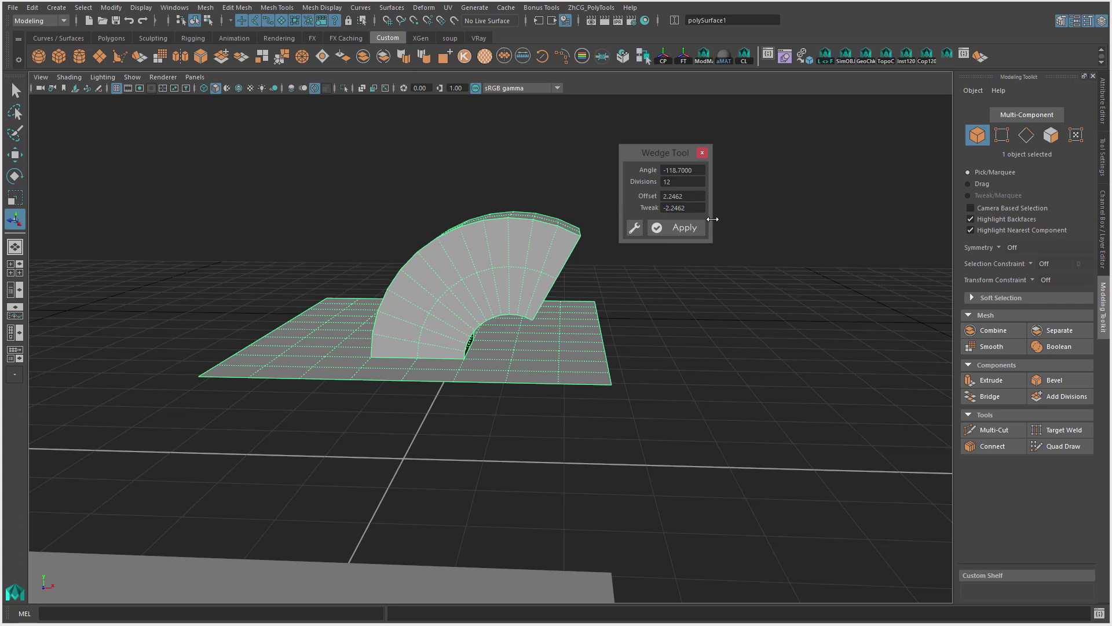
{"action": "left_click_drag", "start_coordinate": [526, 330], "coordinate": [527, 332], "text": "alt"}
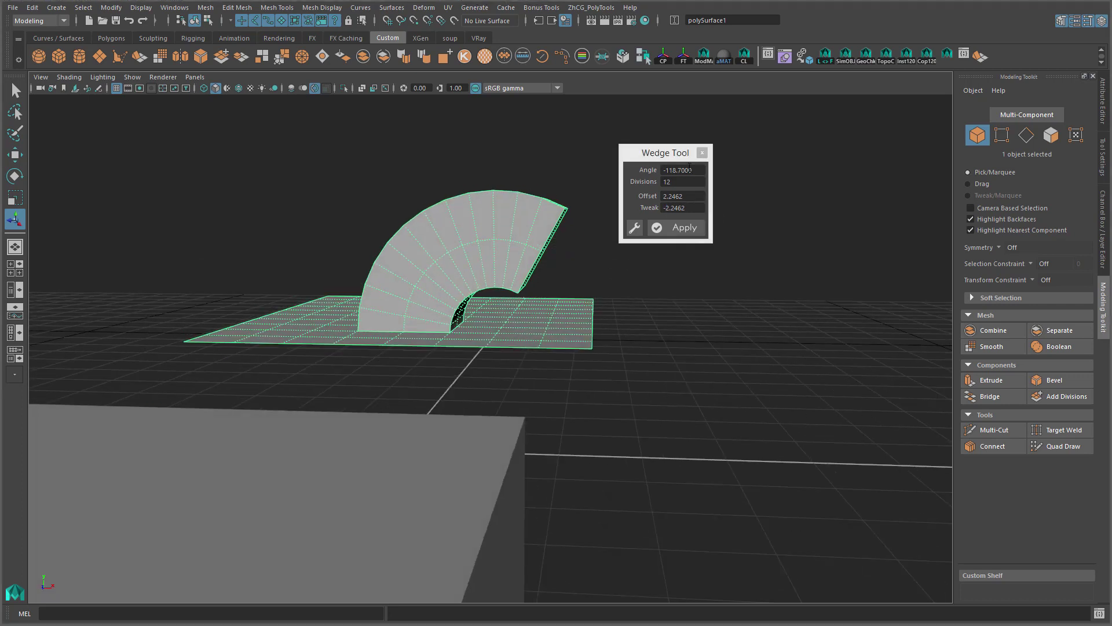
{"action": "left_click_drag", "start_coordinate": [690, 170], "coordinate": [672, 186], "text": "ctrl"}
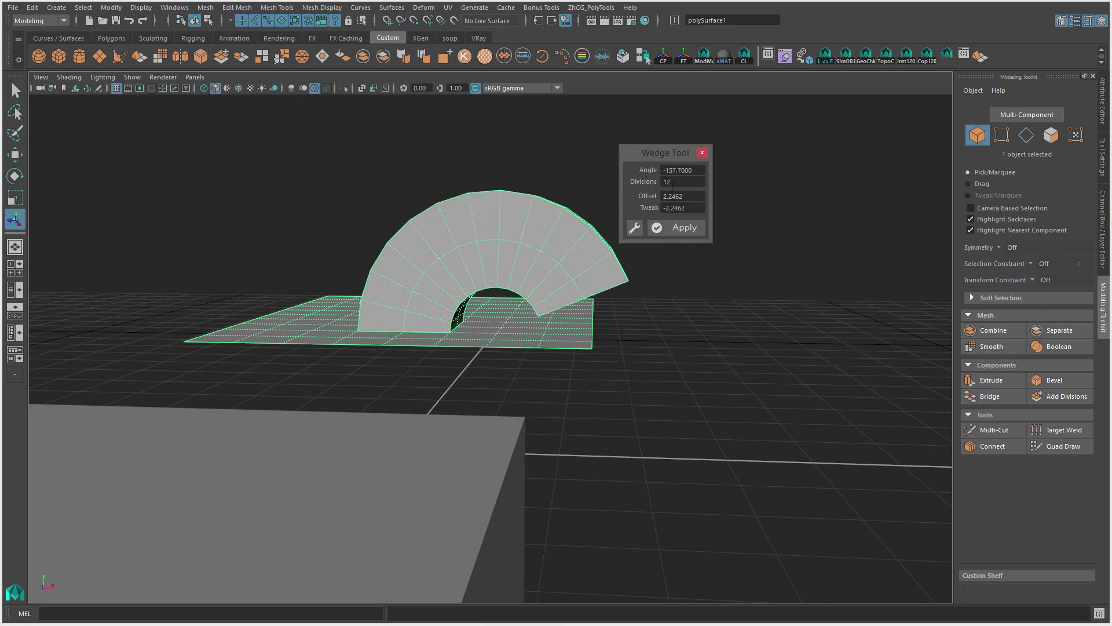
{"action": "left_click_drag", "start_coordinate": [580, 348], "coordinate": [588, 324], "text": "alt"}
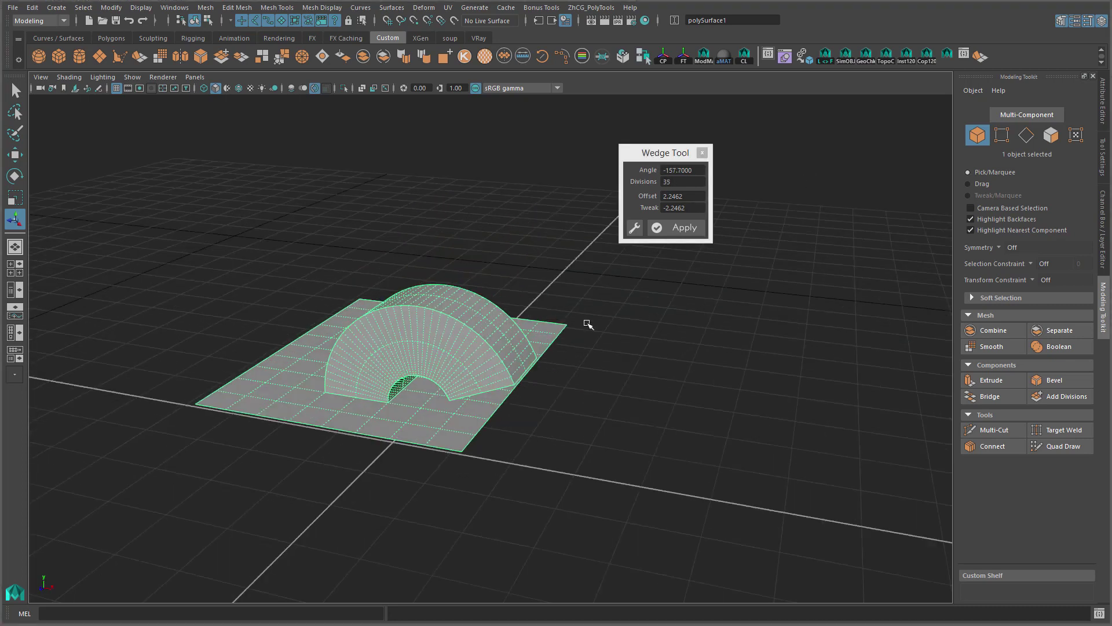
{"action": "mouse_move", "coordinate": [496, 307]}
{"action": "left_mouse_down", "text": "alt"}
{"action": "mouse_move", "coordinate": [397, 323]}
{"action": "mouse_move", "coordinate": [602, 226]}
{"action": "left_mouse_up", "text": "alt"}
{"action": "left_click_drag", "start_coordinate": [677, 170], "coordinate": [680, 226], "text": "ctrl"}
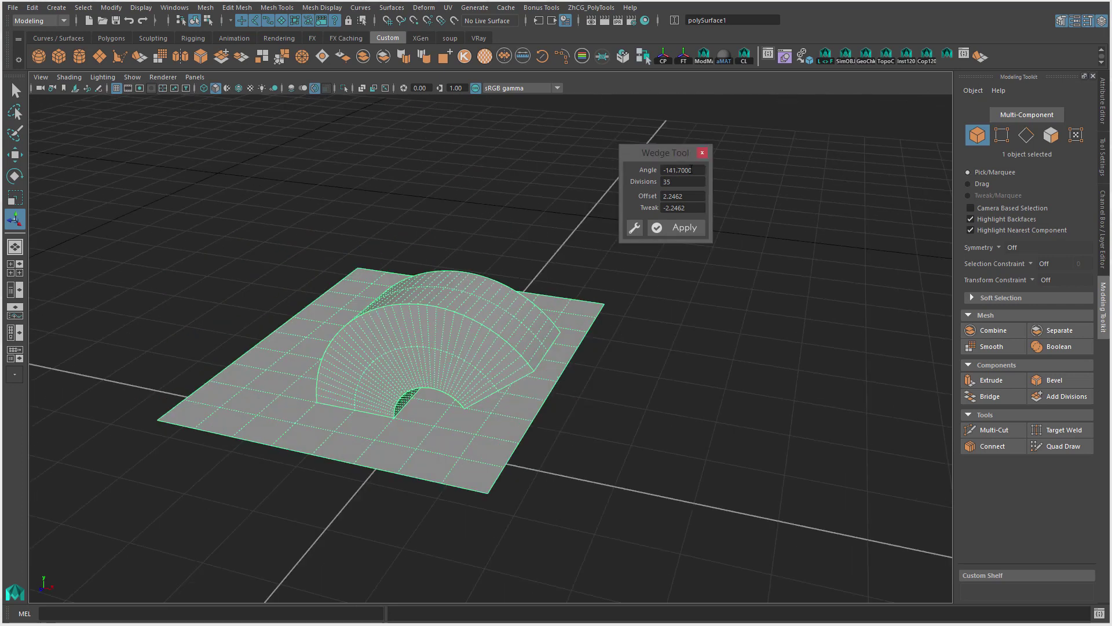
{"action": "mouse_move", "coordinate": [518, 267]}
{"action": "left_mouse_down", "text": "alt"}
{"action": "mouse_move", "coordinate": [427, 311]}
{"action": "mouse_move", "coordinate": [422, 329]}
{"action": "left_mouse_up", "text": "alt"}
{"action": "left_click", "coordinate": [659, 227]}
- Select a 2×2 block of four plane faces beside the arch
{"action": "left_click_drag", "start_coordinate": [558, 293], "coordinate": [467, 293], "text": "alt"}
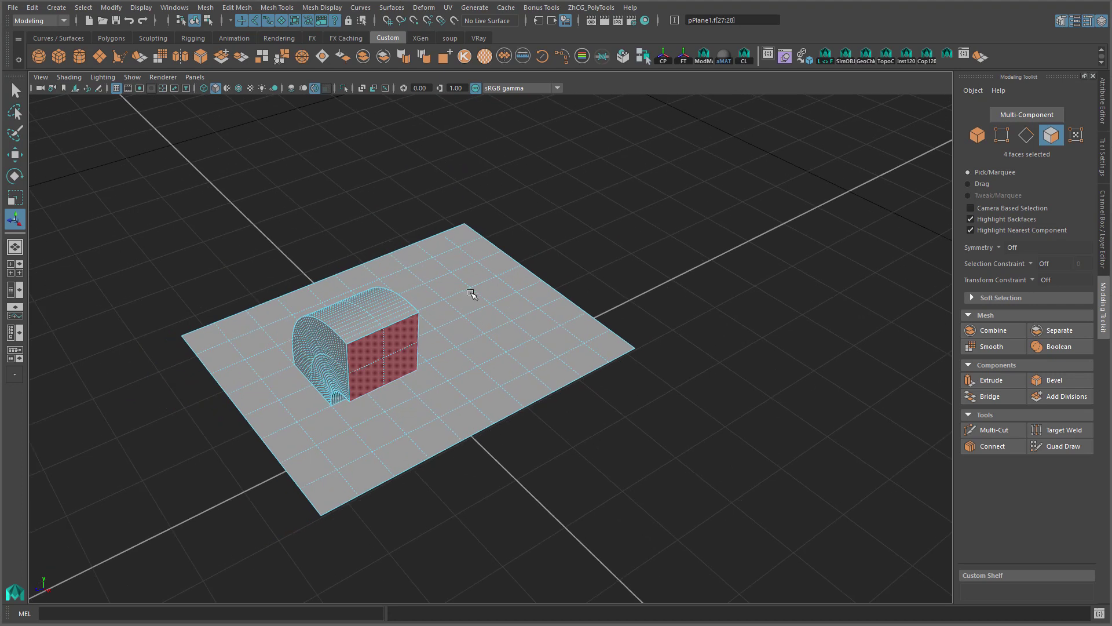
{"action": "right_click_drag", "start_coordinate": [384, 310], "coordinate": [541, 325]}
{"action": "right_click_drag", "start_coordinate": [462, 307], "coordinate": [467, 329]}
{"action": "left_click", "coordinate": [479, 301]}
{"action": "left_click_drag", "start_coordinate": [488, 285], "coordinate": [566, 313]}
- Extrude the four faces upward into a box, then switch to Multi-Component selection
{"action": "key", "text": "ctrl+e"}
{"action": "mouse_move", "coordinate": [456, 257]}
{"action": "left_mouse_down"}
{"action": "mouse_move", "coordinate": [465, 218]}
{"action": "mouse_move", "coordinate": [495, 248]}
{"action": "left_mouse_up"}
{"action": "key", "text": "q"}
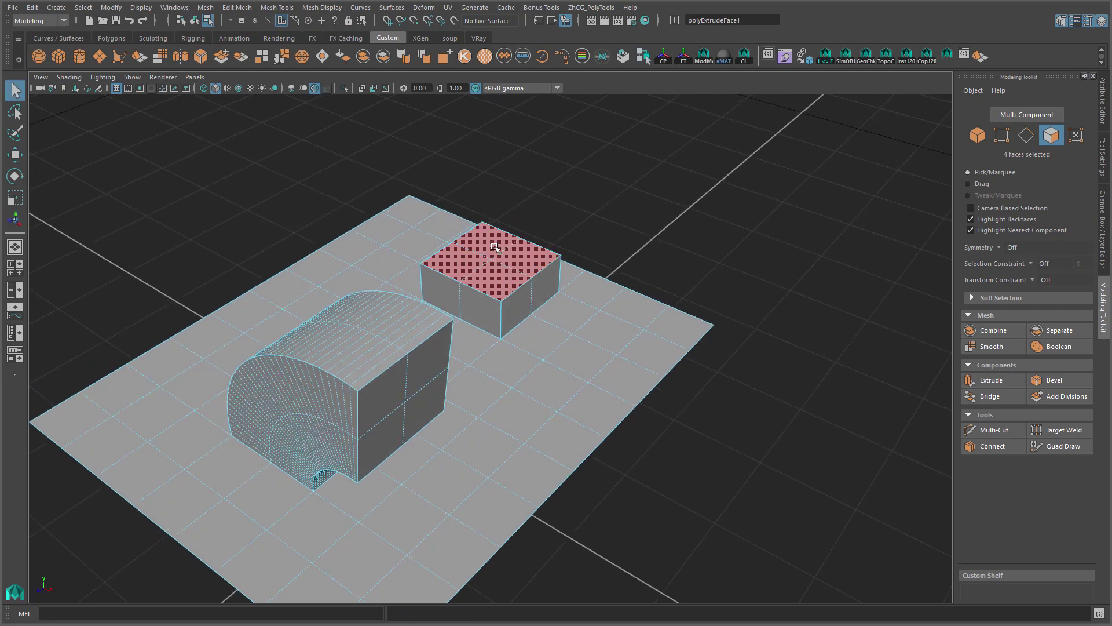
{"action": "right_click_drag", "start_coordinate": [568, 224], "coordinate": [589, 234]}
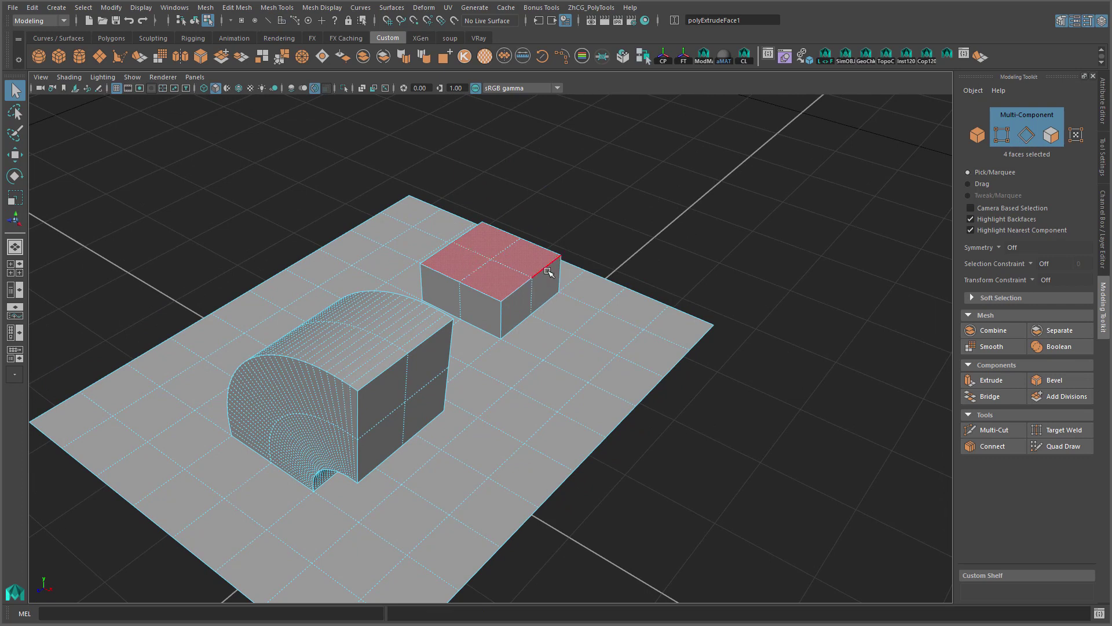
{"action": "left_click_drag", "start_coordinate": [623, 272], "coordinate": [584, 268], "text": "alt"}
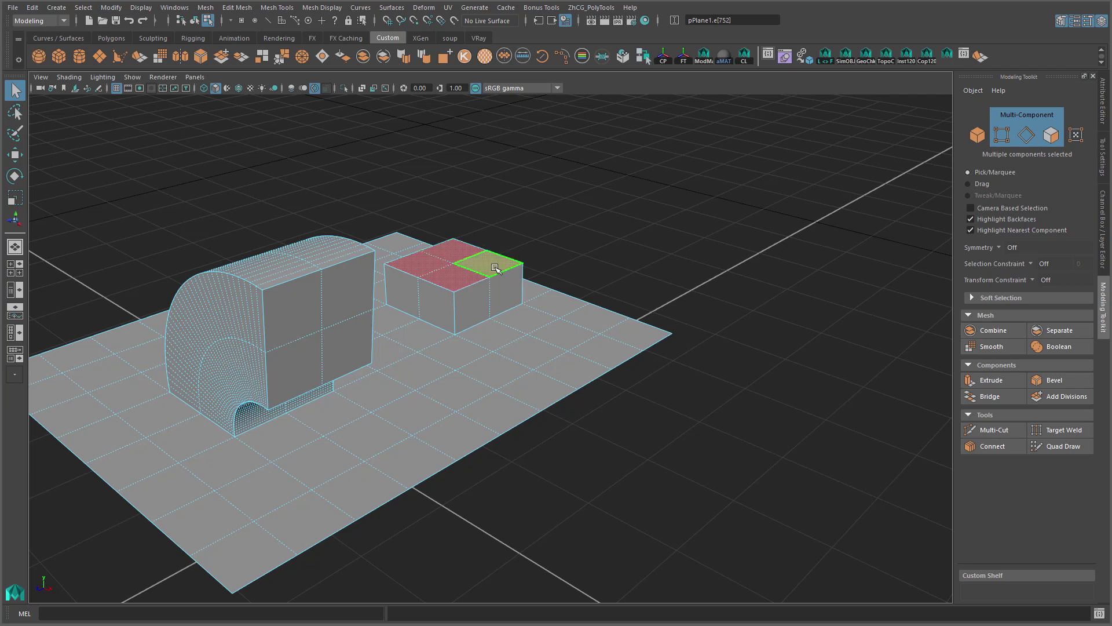
{"action": "left_click_drag", "start_coordinate": [511, 291], "coordinate": [574, 213], "text": "alt"}
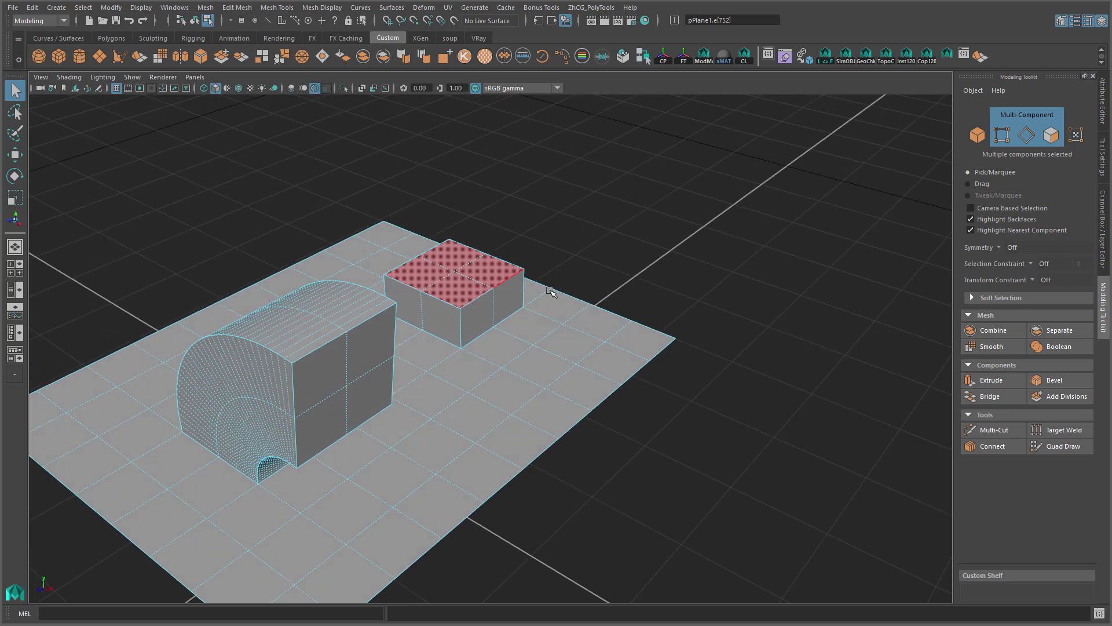
- Start a Wedge Tool bend on the box's top faces, trying tweak 2.1
{"action": "right_click", "coordinate": [573, 213], "text": "shift"}
{"action": "left_click", "coordinate": [575, 320]}
{"action": "mouse_move", "coordinate": [576, 320]}
{"action": "left_mouse_down", "text": "alt"}
{"action": "mouse_move", "coordinate": [400, 305]}
{"action": "mouse_move", "coordinate": [334, 286]}
{"action": "left_mouse_up", "text": "alt"}
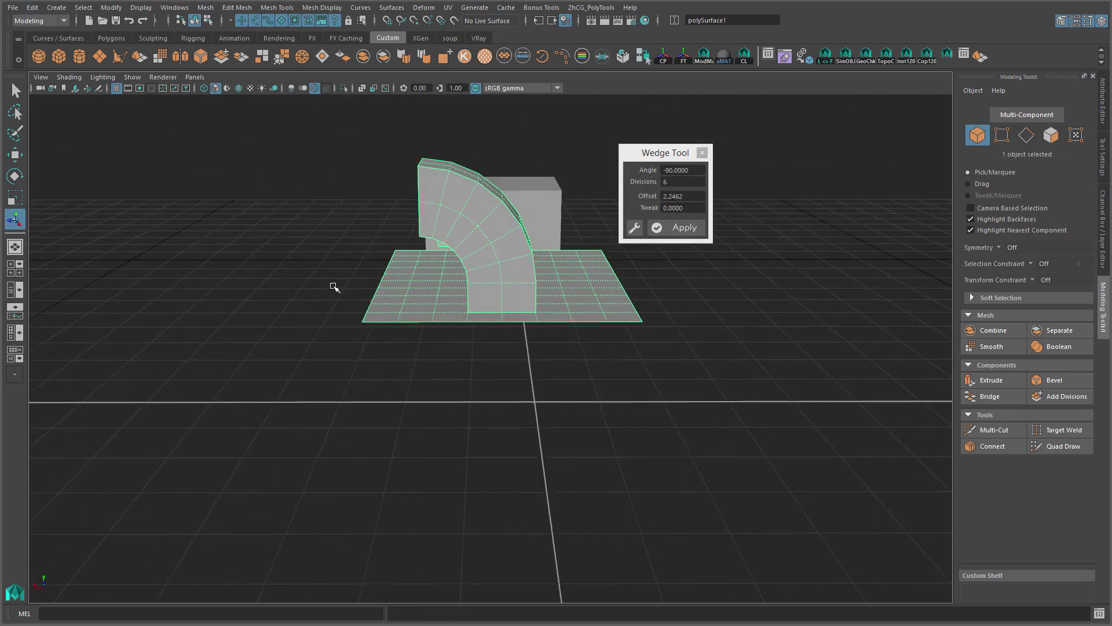
{"action": "mouse_move", "coordinate": [405, 261]}
{"action": "left_mouse_down", "text": "alt"}
{"action": "mouse_move", "coordinate": [523, 291]}
{"action": "mouse_move", "coordinate": [490, 301]}
{"action": "mouse_move", "coordinate": [504, 296]}
{"action": "left_mouse_up", "text": "alt"}
{"action": "left_click_drag", "start_coordinate": [682, 209], "coordinate": [706, 206], "text": "ctrl"}
{"action": "left_click_drag", "start_coordinate": [572, 350], "coordinate": [620, 246], "text": "alt"}
- Reset tweak to 0, set offset 1.6462 and apply the -135.4° 12-division wedge
{"action": "mouse_move", "coordinate": [690, 197]}
{"action": "left_mouse_down", "text": "ctrl"}
{"action": "mouse_move", "coordinate": [662, 195]}
{"action": "mouse_move", "coordinate": [727, 187]}
{"action": "left_mouse_up", "text": "ctrl"}
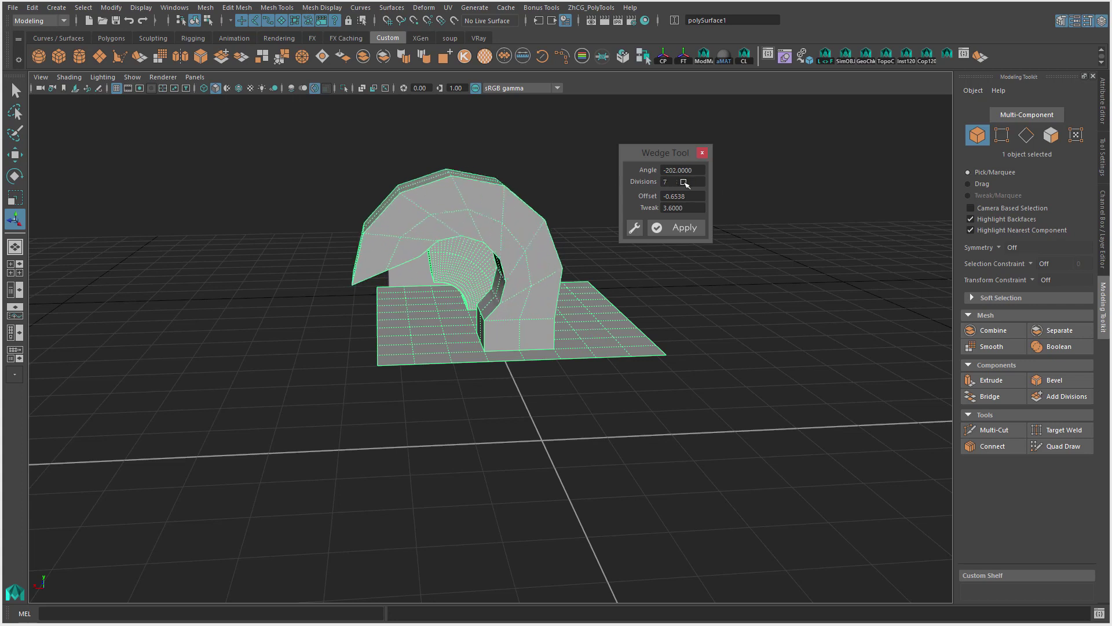
{"action": "left_click", "coordinate": [717, 211]}
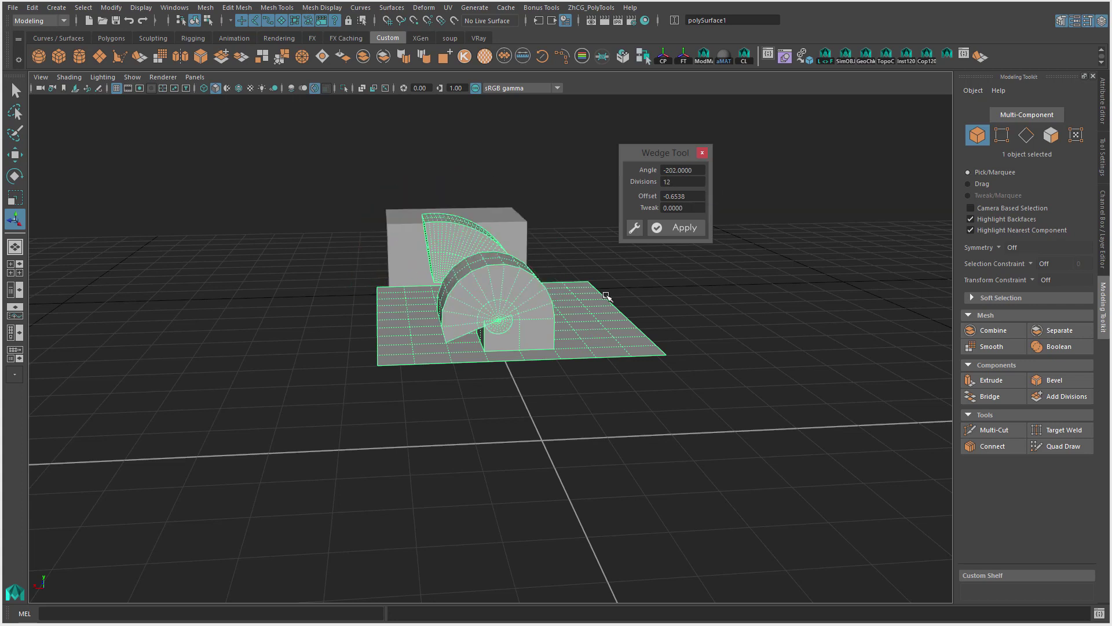
{"action": "mouse_move", "coordinate": [675, 195]}
{"action": "left_mouse_down", "text": "ctrl"}
{"action": "mouse_move", "coordinate": [911, 186]}
{"action": "mouse_move", "coordinate": [1085, 209]}
{"action": "left_mouse_up", "text": "ctrl"}
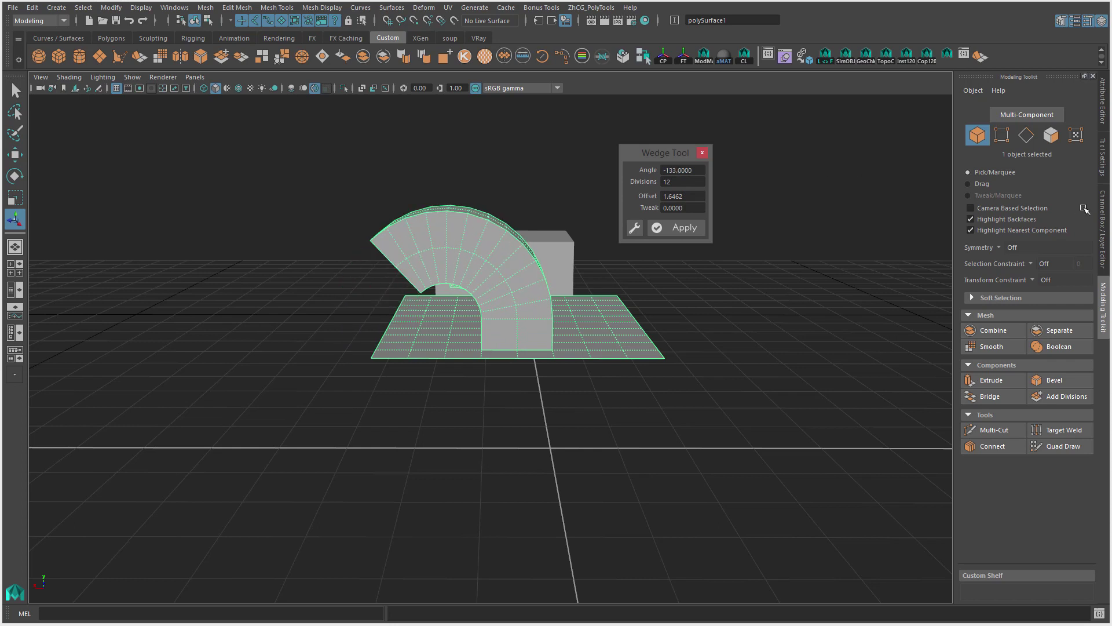
{"action": "mouse_move", "coordinate": [653, 328]}
{"action": "left_mouse_down", "text": "alt"}
{"action": "mouse_move", "coordinate": [765, 322]}
{"action": "mouse_move", "coordinate": [852, 340]}
{"action": "left_mouse_up", "text": "alt"}
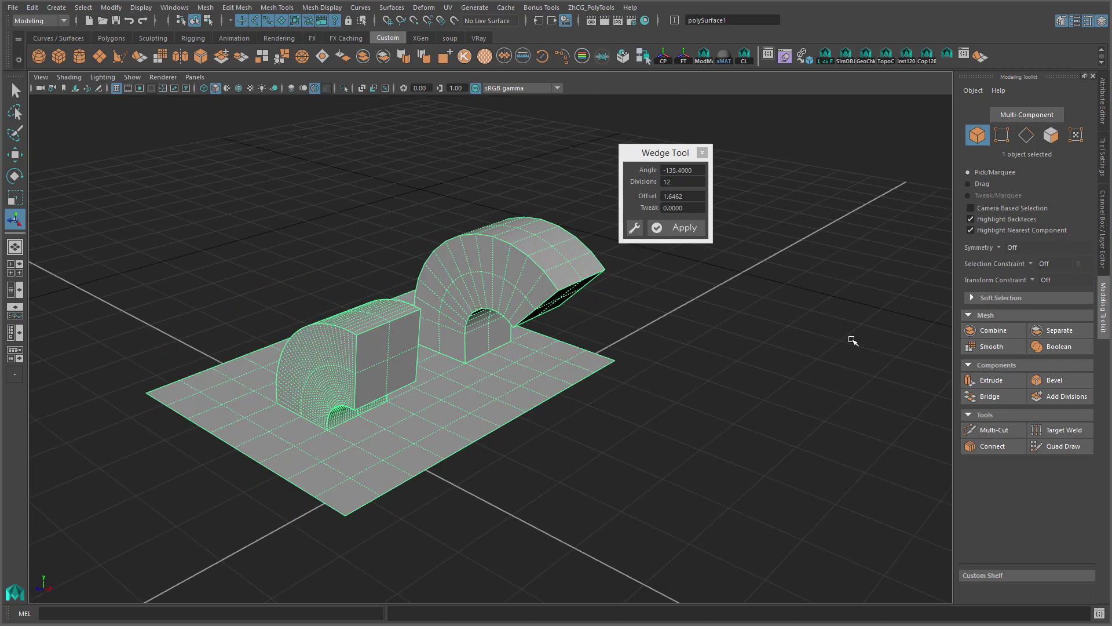
{"action": "left_click", "coordinate": [677, 227]}
{"action": "right_click", "coordinate": [559, 229]}
- Delete the arches and plane, then move and stretch the cube into a long box
{"action": "left_click", "coordinate": [728, 342]}
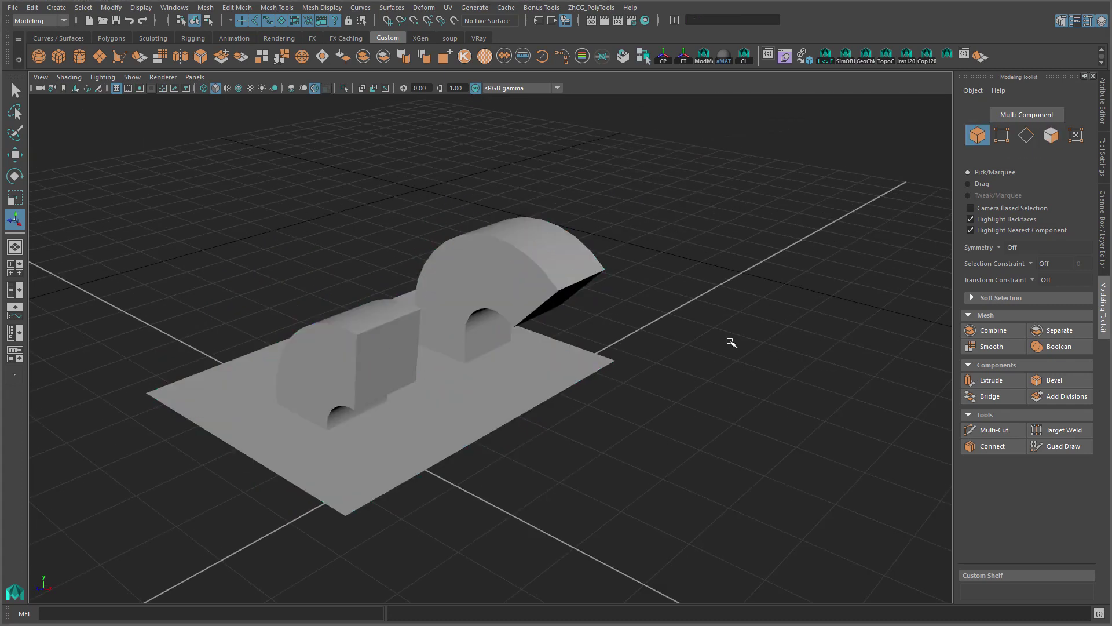
{"action": "right_click_drag", "start_coordinate": [727, 343], "coordinate": [560, 201], "text": "alt"}
{"action": "left_click_drag", "start_coordinate": [558, 214], "coordinate": [476, 174]}
{"action": "key", "text": "Delete"}
{"action": "right_click_drag", "start_coordinate": [717, 338], "coordinate": [560, 273], "text": "alt"}
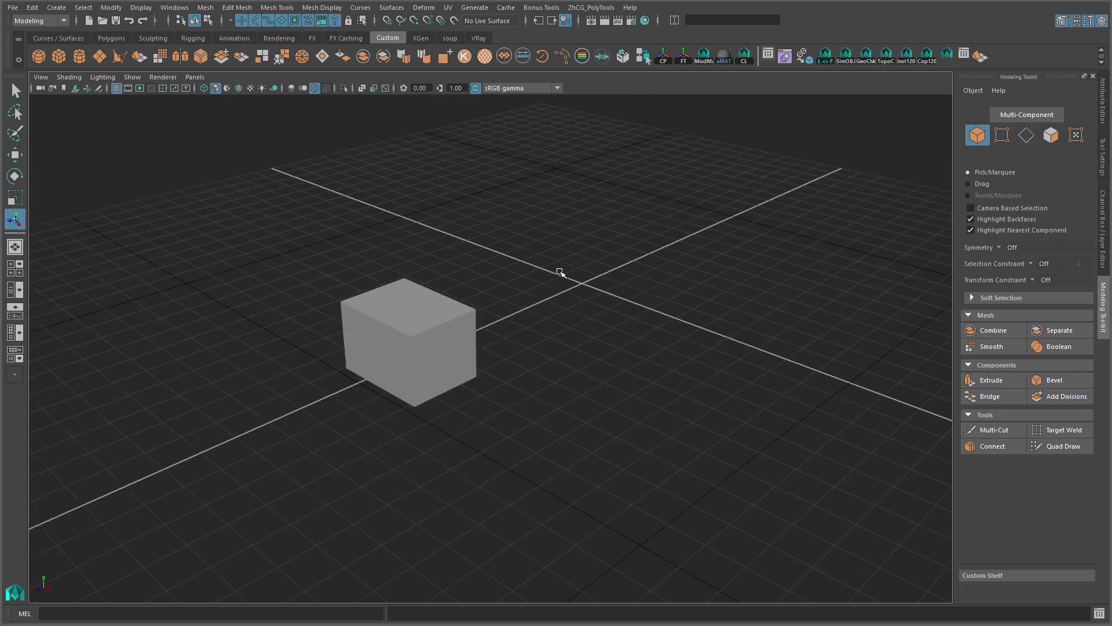
{"action": "key", "text": "w"}
{"action": "mouse_move", "coordinate": [373, 356]}
{"action": "left_mouse_down"}
{"action": "mouse_move", "coordinate": [518, 293]}
{"action": "mouse_move", "coordinate": [451, 331]}
{"action": "left_mouse_up"}
{"action": "left_click_drag", "start_coordinate": [569, 287], "coordinate": [496, 306]}
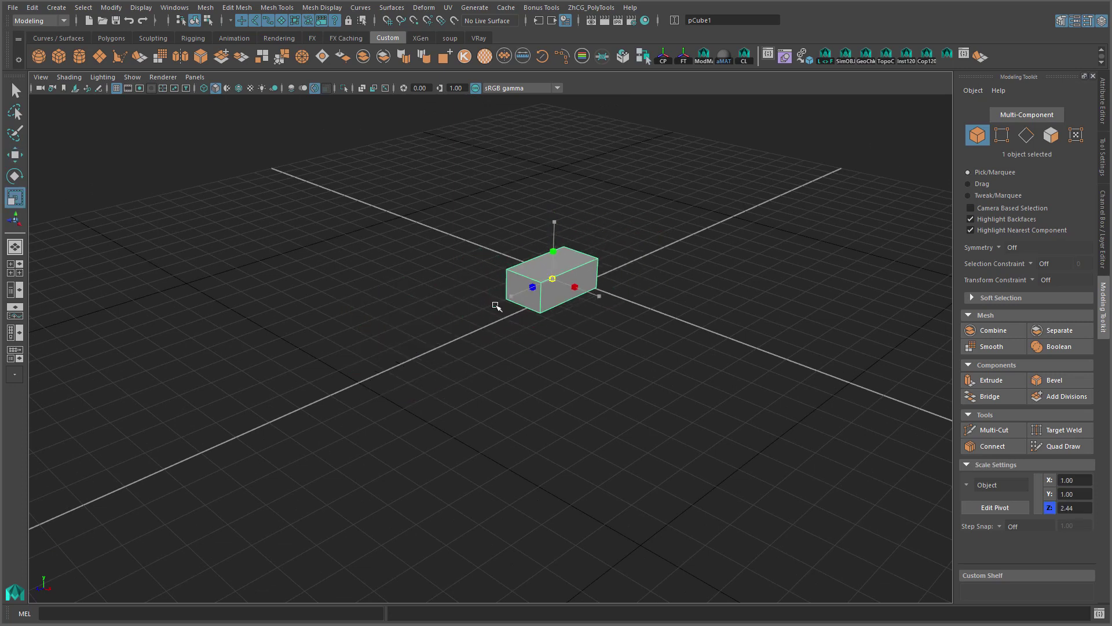
- Connect the box's long edges to split it into five segments
{"action": "right_click_drag", "start_coordinate": [541, 290], "coordinate": [541, 269]}
{"action": "left_click_drag", "start_coordinate": [545, 206], "coordinate": [542, 402]}
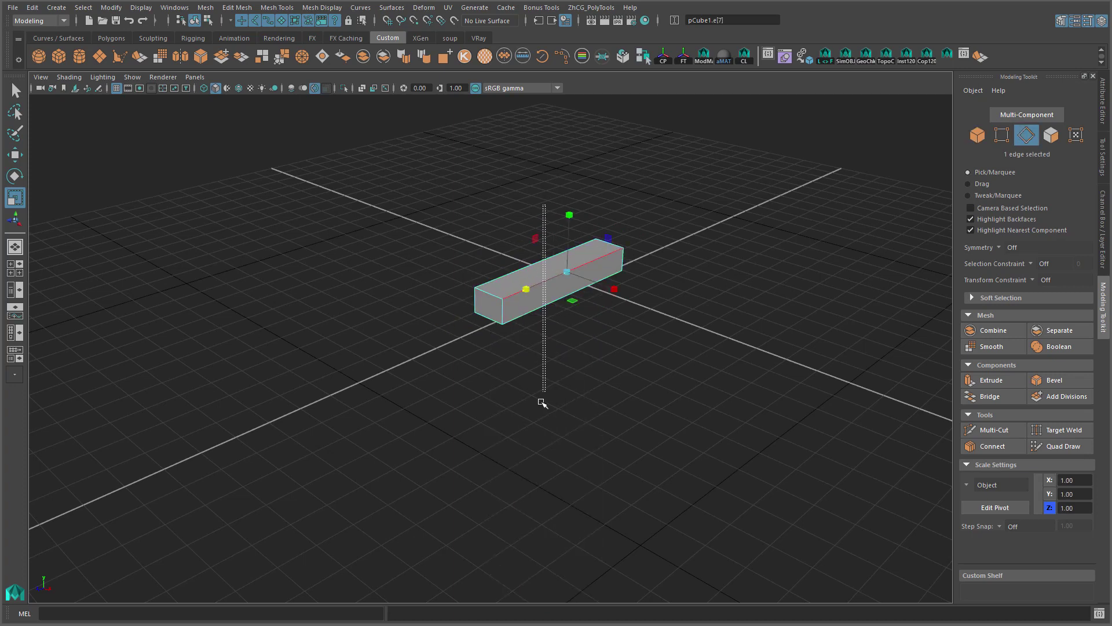
{"action": "key", "text": "ctrl+shift+c"}
{"action": "scroll", "coordinate": [539, 371], "scroll_direction": "up", "scroll_amount": 1}
{"action": "key", "text": "q"}
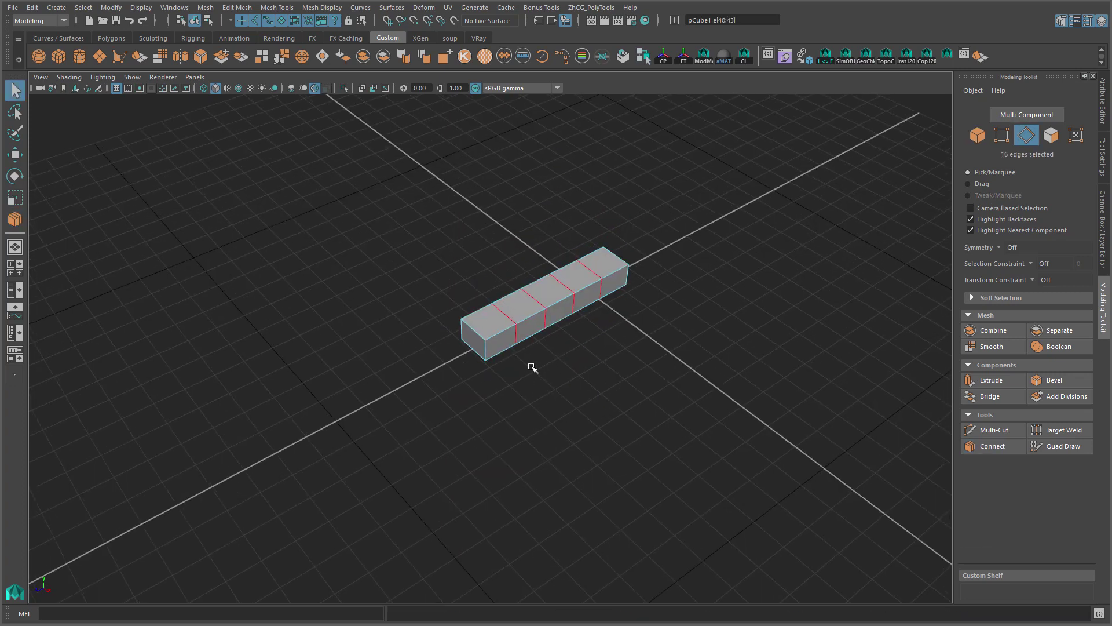
{"action": "scroll", "coordinate": [580, 359], "scroll_direction": "up", "scroll_amount": 4}
- Select the box's five top faces and switch to Multi-Component selection
{"action": "right_click_drag", "start_coordinate": [623, 348], "coordinate": [624, 358]}
{"action": "left_click", "coordinate": [450, 314]}
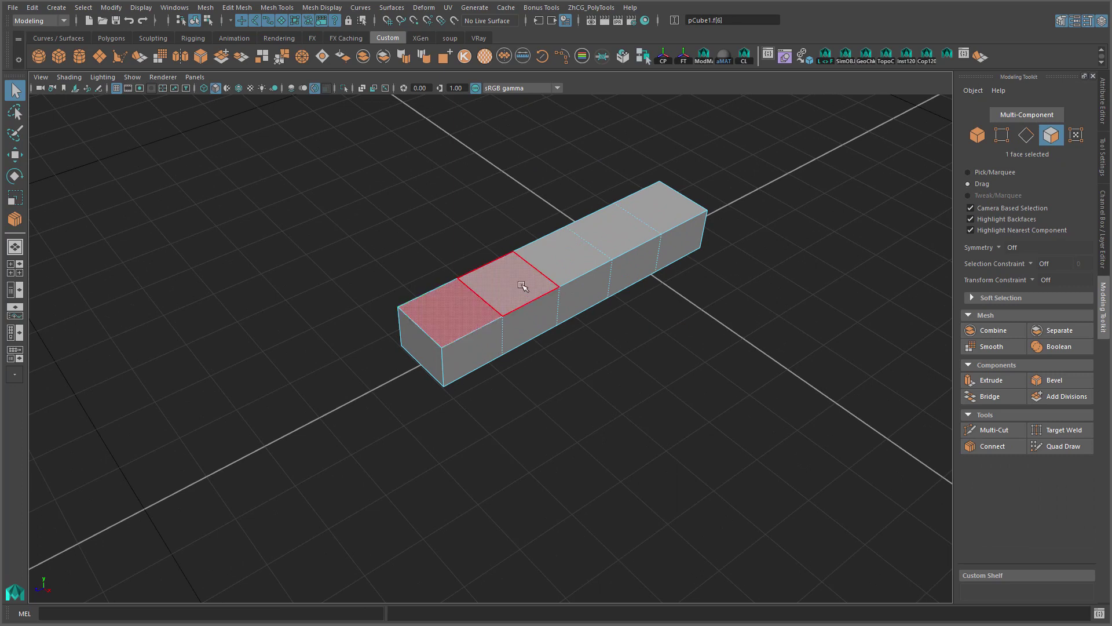
{"action": "mouse_move", "coordinate": [648, 224]}
{"action": "left_mouse_down"}
{"action": "mouse_move", "coordinate": [720, 298]}
{"action": "mouse_move", "coordinate": [625, 307]}
{"action": "left_mouse_up"}
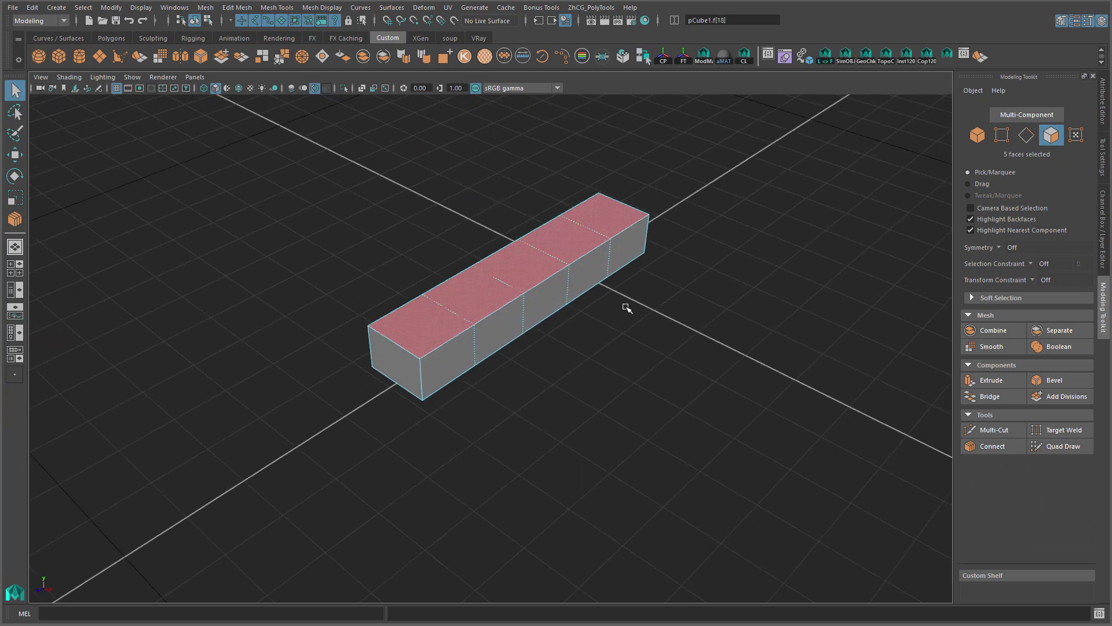
{"action": "right_click", "coordinate": [628, 310]}
{"action": "left_click", "coordinate": [666, 326]}
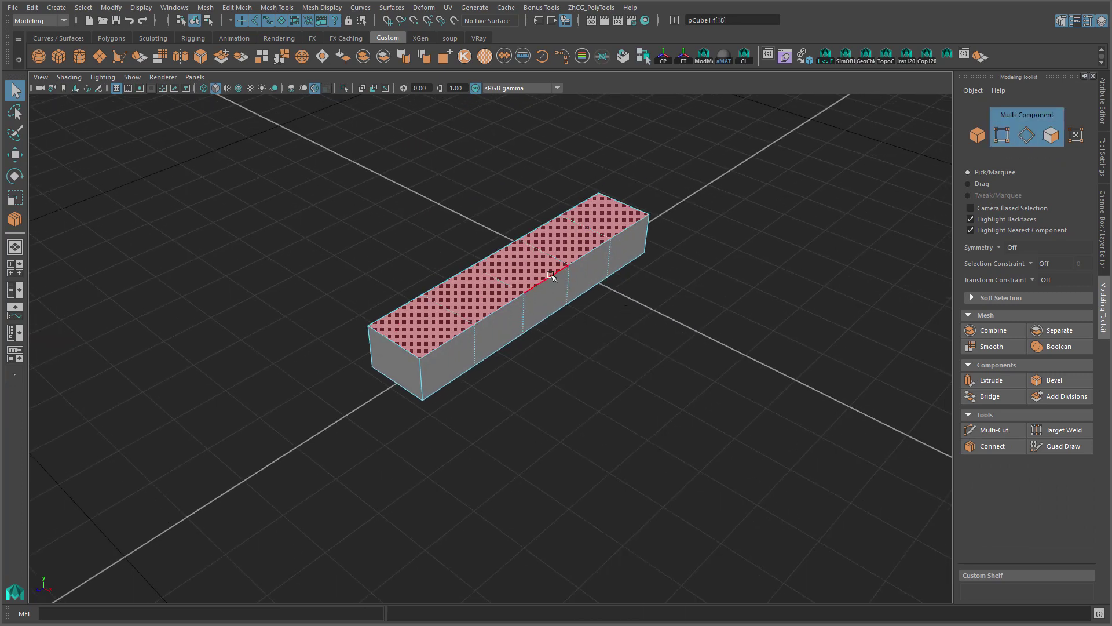
{"action": "mouse_move", "coordinate": [669, 364]}
{"action": "left_mouse_down", "text": "alt"}
{"action": "mouse_move", "coordinate": [586, 370]}
{"action": "mouse_move", "coordinate": [603, 348]}
{"action": "left_mouse_up", "text": "alt"}
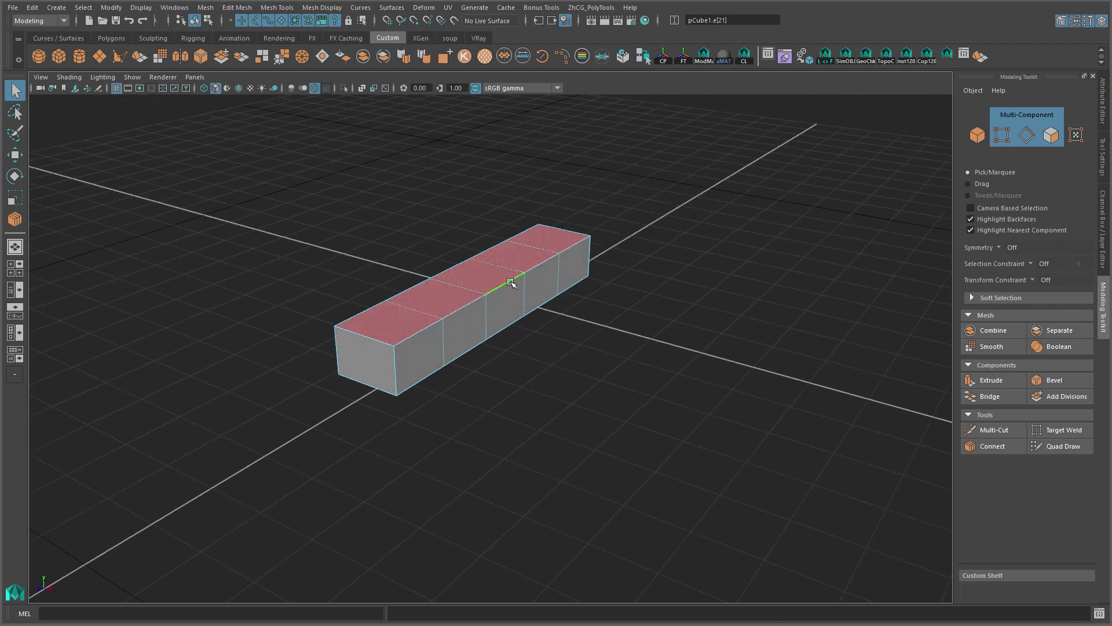
{"action": "mouse_move", "coordinate": [713, 385]}
{"action": "left_mouse_down", "text": "alt"}
{"action": "mouse_move", "coordinate": [611, 374]}
{"action": "mouse_move", "coordinate": [688, 395]}
{"action": "left_mouse_up", "text": "alt"}
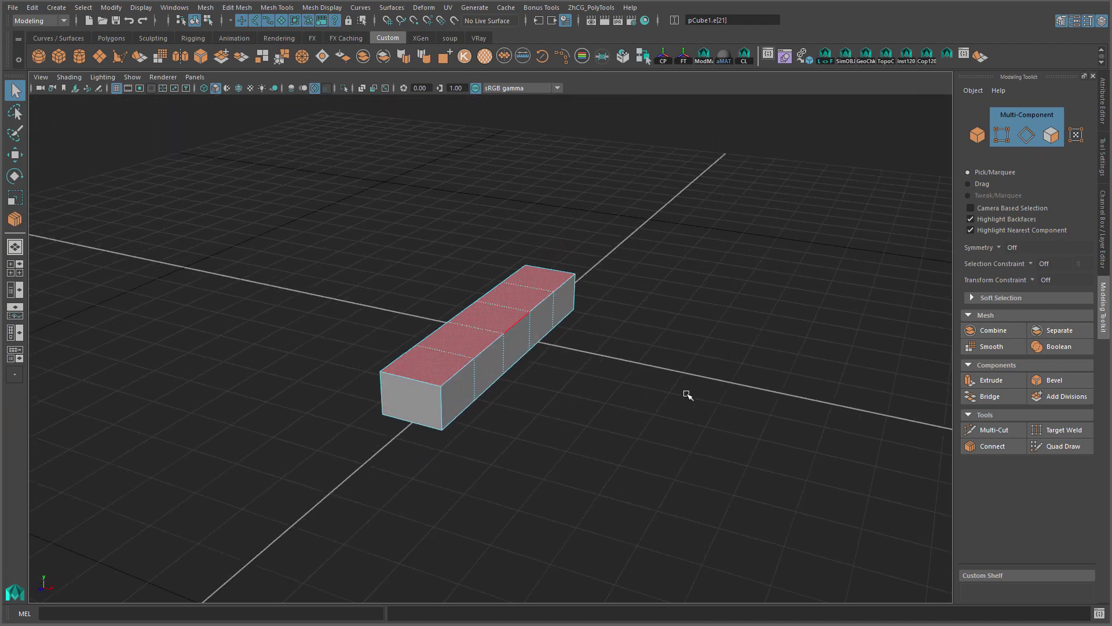
- Start a Wedge Tool bend on the long box's top faces, pushing past -90°
{"action": "right_click", "coordinate": [637, 299], "text": "shift"}
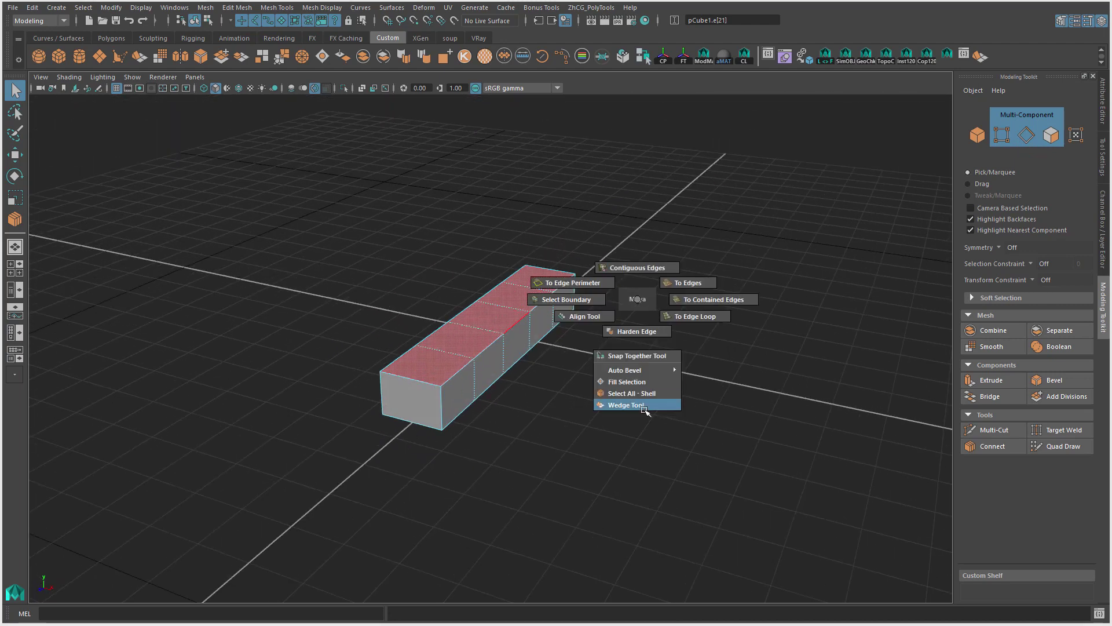
{"action": "left_click", "coordinate": [645, 408]}
{"action": "mouse_move", "coordinate": [731, 416]}
{"action": "left_mouse_down", "text": "alt"}
{"action": "mouse_move", "coordinate": [610, 355]}
{"action": "mouse_move", "coordinate": [562, 359]}
{"action": "mouse_move", "coordinate": [628, 374]}
{"action": "mouse_move", "coordinate": [519, 315]}
{"action": "mouse_move", "coordinate": [536, 311]}
{"action": "left_mouse_up", "text": "alt"}
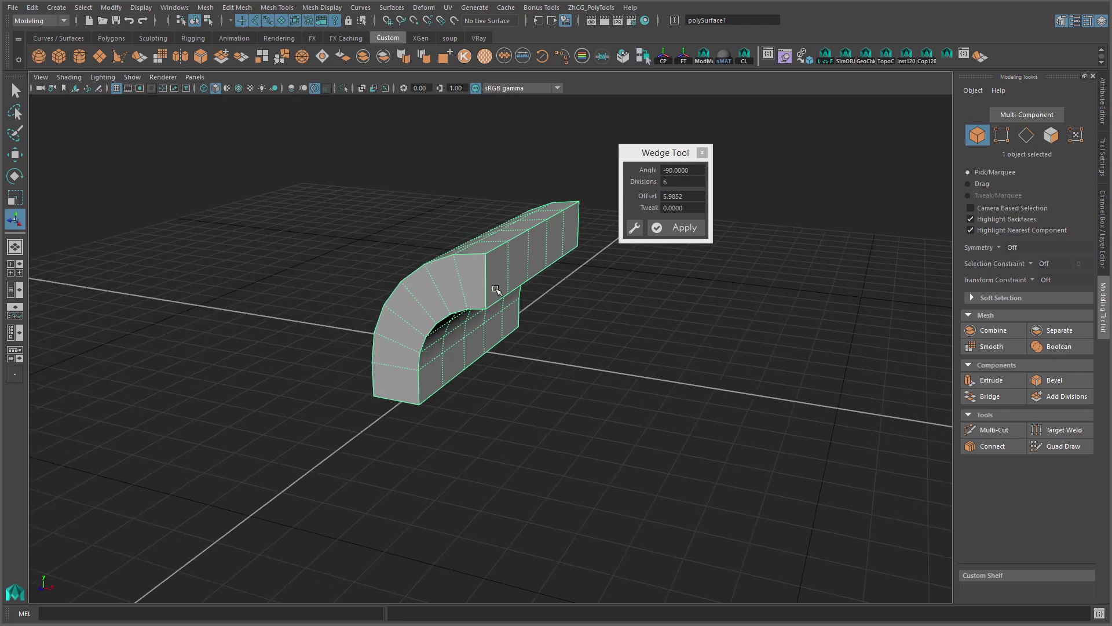
{"action": "middle_click_drag", "start_coordinate": [450, 295], "coordinate": [454, 300]}
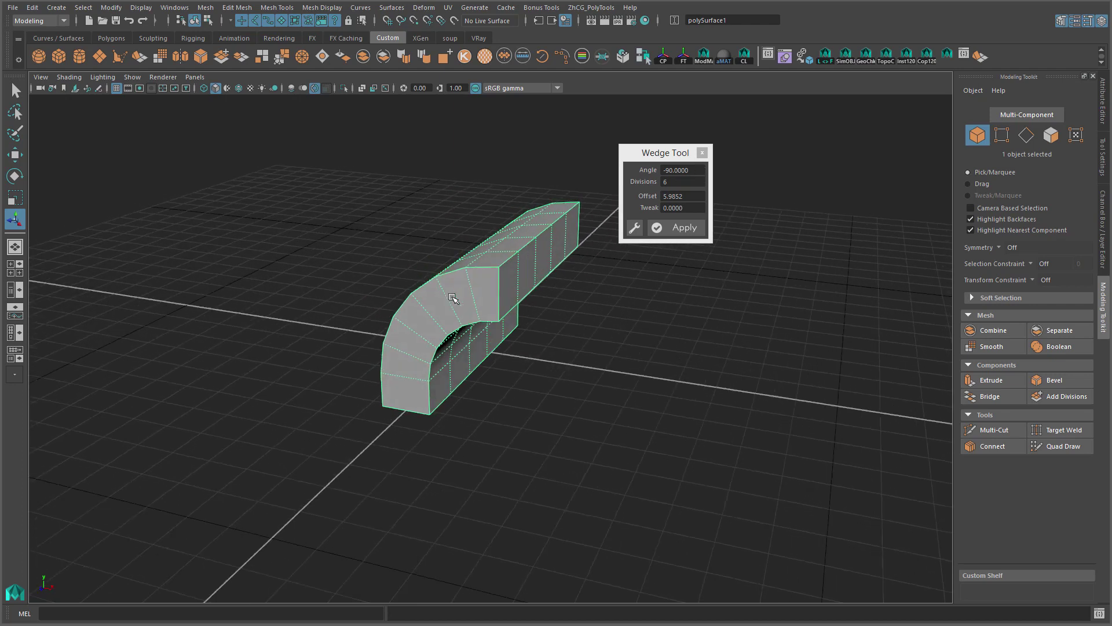
- Vary the wedge angle and offset, ending in a gentle upward arc at offset 6.0852
{"action": "middle_click_drag", "start_coordinate": [674, 169], "coordinate": [789, 176]}
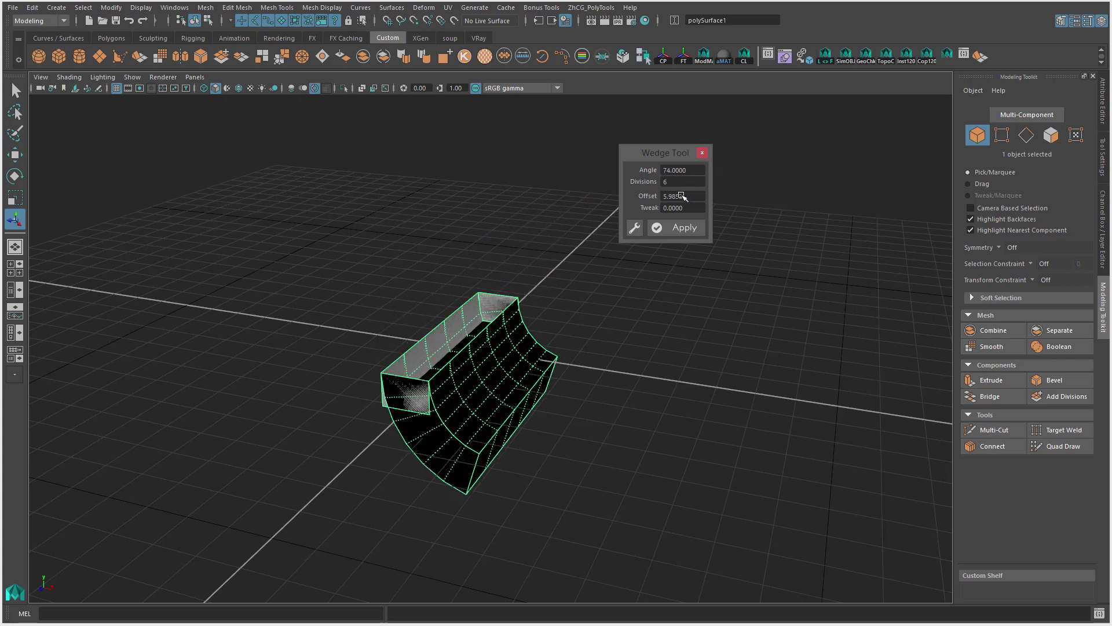
{"action": "middle_click_drag", "start_coordinate": [689, 197], "coordinate": [573, 199]}
{"action": "left_click_drag", "start_coordinate": [474, 219], "coordinate": [494, 216], "text": "alt"}
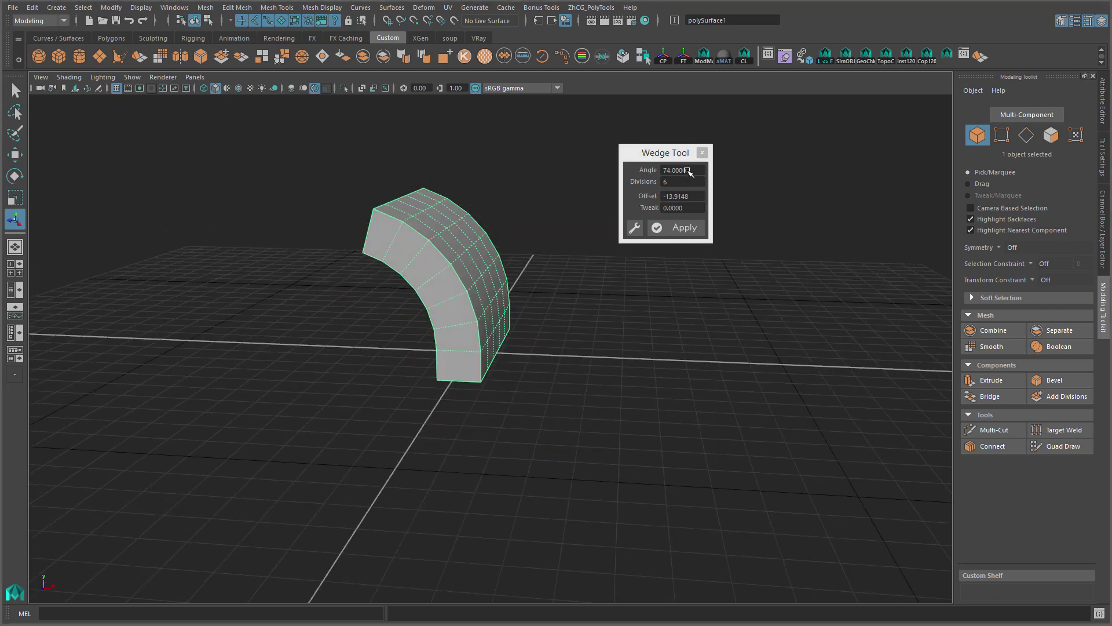
{"action": "mouse_move", "coordinate": [631, 171]}
{"action": "middle_mouse_down"}
{"action": "mouse_move", "coordinate": [844, 190]}
{"action": "mouse_move", "coordinate": [766, 161]}
{"action": "middle_mouse_up"}
{"action": "mouse_move", "coordinate": [689, 170]}
{"action": "middle_mouse_down"}
{"action": "mouse_move", "coordinate": [667, 170]}
{"action": "mouse_move", "coordinate": [721, 168]}
{"action": "mouse_move", "coordinate": [722, 180]}
{"action": "mouse_move", "coordinate": [672, 174]}
{"action": "mouse_move", "coordinate": [723, 199]}
{"action": "mouse_move", "coordinate": [805, 197]}
{"action": "middle_mouse_up"}
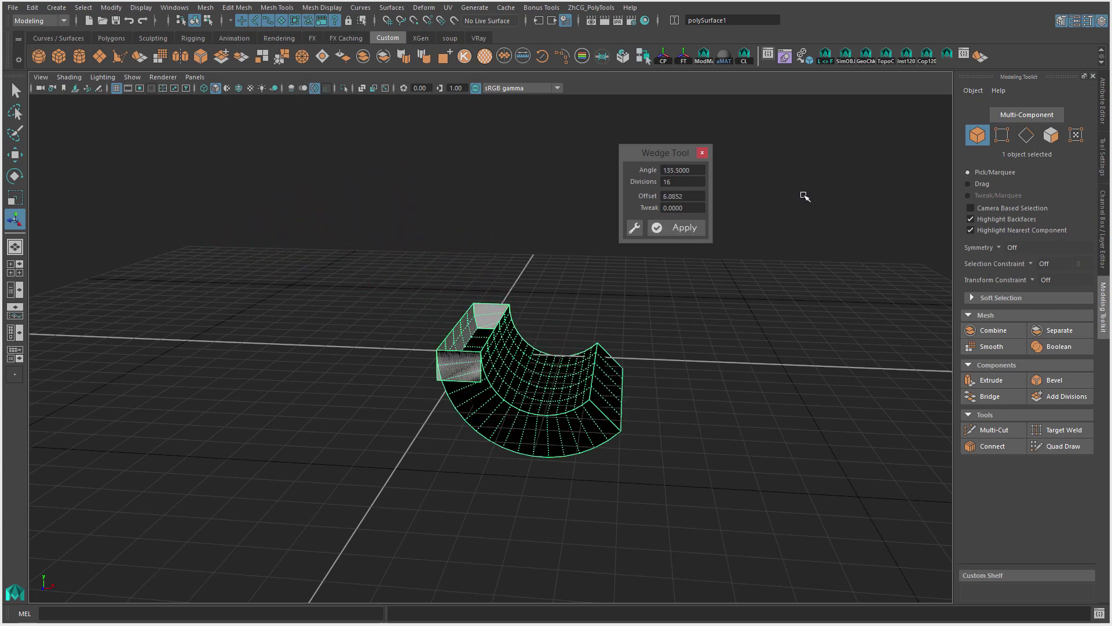
{"action": "mouse_move", "coordinate": [689, 171]}
{"action": "middle_mouse_down"}
{"action": "mouse_move", "coordinate": [515, 165]}
{"action": "mouse_move", "coordinate": [562, 171]}
{"action": "middle_mouse_up"}
- Set the wedge angle to the -90 preset
{"action": "right_click", "coordinate": [677, 170]}
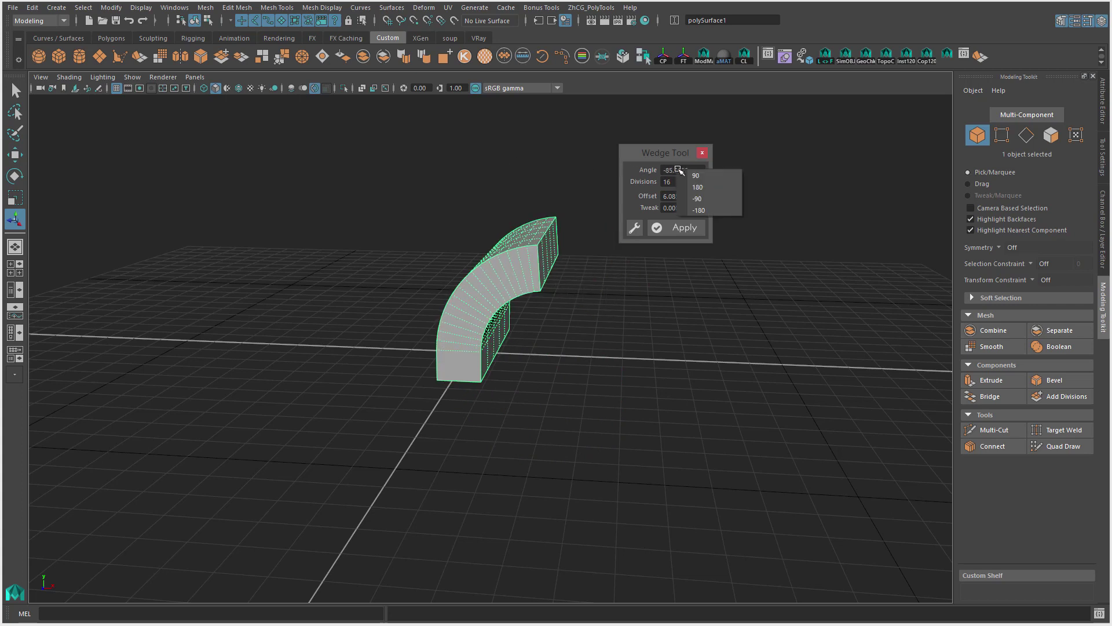
{"action": "left_click", "coordinate": [718, 199]}
{"action": "left_click_drag", "start_coordinate": [529, 214], "coordinate": [464, 221], "text": "alt"}
{"action": "right_click", "coordinate": [676, 171]}
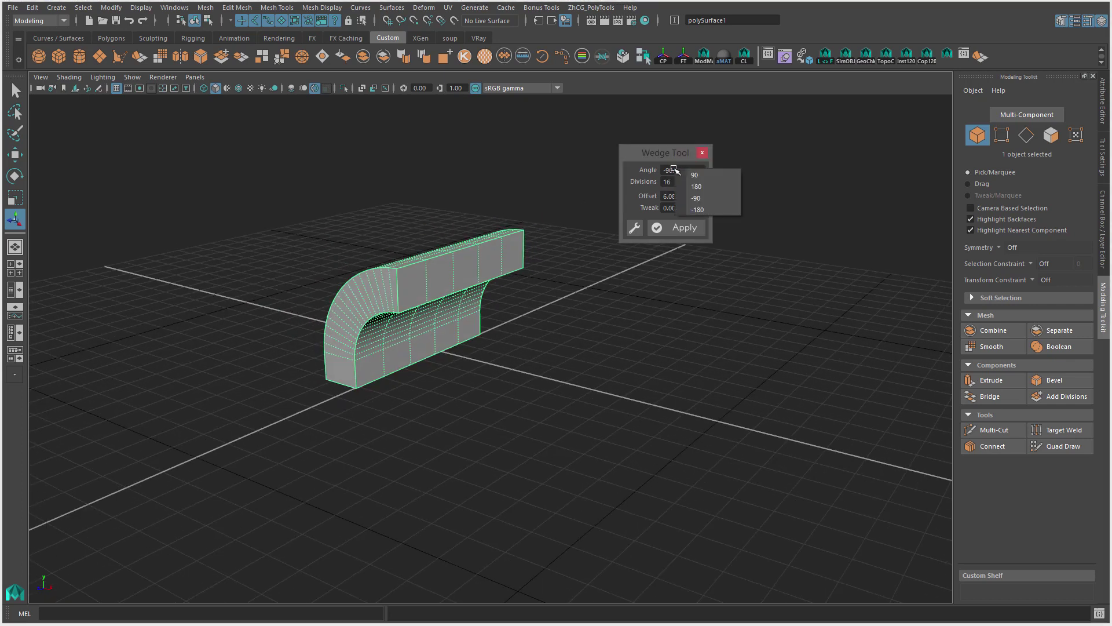
{"action": "left_click", "coordinate": [662, 154]}
- Test a twist, reset tweak to 0, apply the -90° wedge and begin extruding the end faces
{"action": "left_click_drag", "start_coordinate": [675, 210], "coordinate": [724, 216], "text": "ctrl"}
{"action": "mouse_move", "coordinate": [508, 244]}
{"action": "left_mouse_down", "text": "alt"}
{"action": "mouse_move", "coordinate": [537, 228]}
{"action": "mouse_move", "coordinate": [527, 234]}
{"action": "left_mouse_up", "text": "alt"}
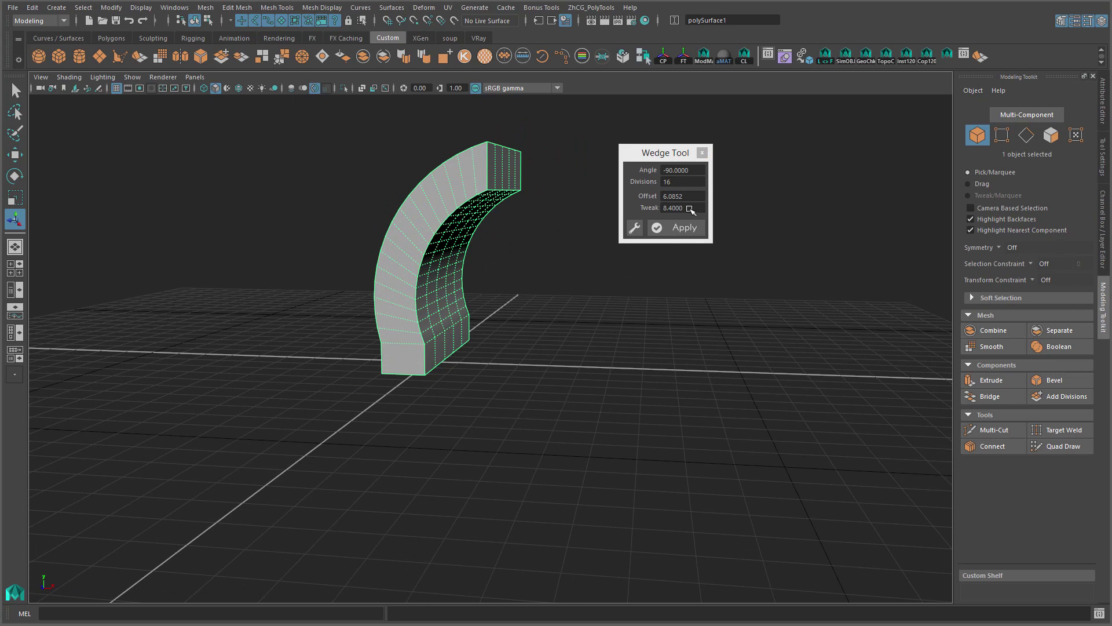
{"action": "left_click", "coordinate": [724, 216]}
{"action": "left_click_drag", "start_coordinate": [440, 268], "coordinate": [467, 268], "text": "alt"}
{"action": "left_click", "coordinate": [684, 227]}
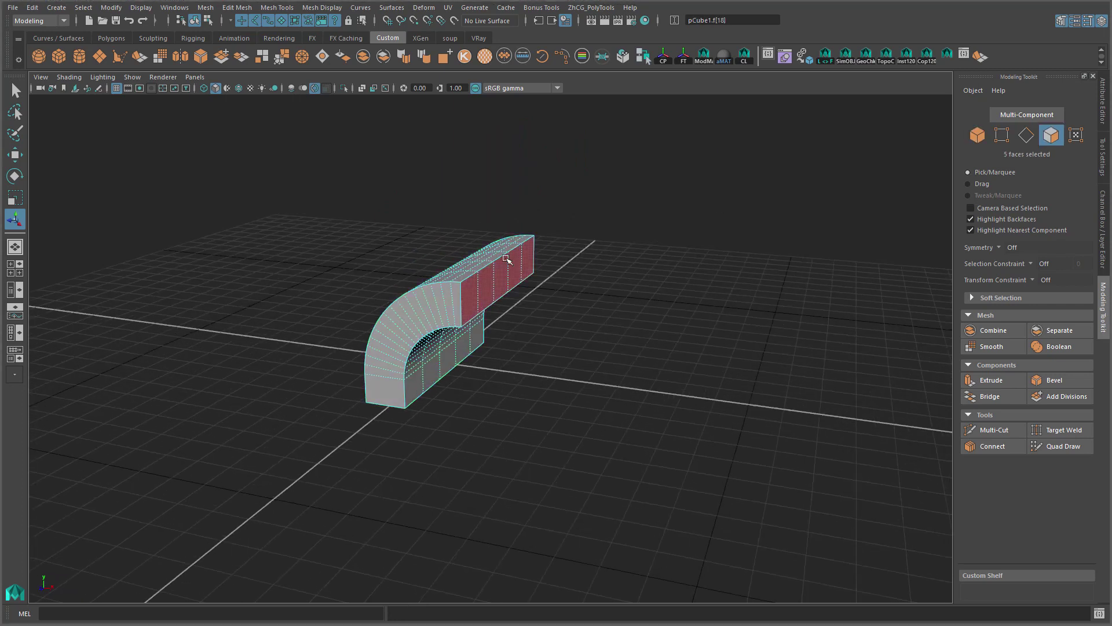
{"action": "left_click_drag", "start_coordinate": [553, 258], "coordinate": [568, 253], "text": "alt"}
{"action": "mouse_move", "coordinate": [630, 285]}
{"action": "left_mouse_down", "text": "alt"}
{"action": "mouse_move", "coordinate": [594, 291]}
{"action": "mouse_move", "coordinate": [740, 306]}
{"action": "mouse_move", "coordinate": [762, 334]}
{"action": "left_mouse_up", "text": "alt"}
{"action": "key", "text": "ctrl+e"}
- Pull the extruded end faces out into a long straight section
{"action": "mouse_move", "coordinate": [692, 317]}
{"action": "left_mouse_down", "text": "alt"}
{"action": "mouse_move", "coordinate": [723, 308]}
{"action": "mouse_move", "coordinate": [649, 298]}
{"action": "left_mouse_up", "text": "alt"}
{"action": "key", "text": "q"}
{"action": "right_click_drag", "start_coordinate": [657, 263], "coordinate": [689, 255]}
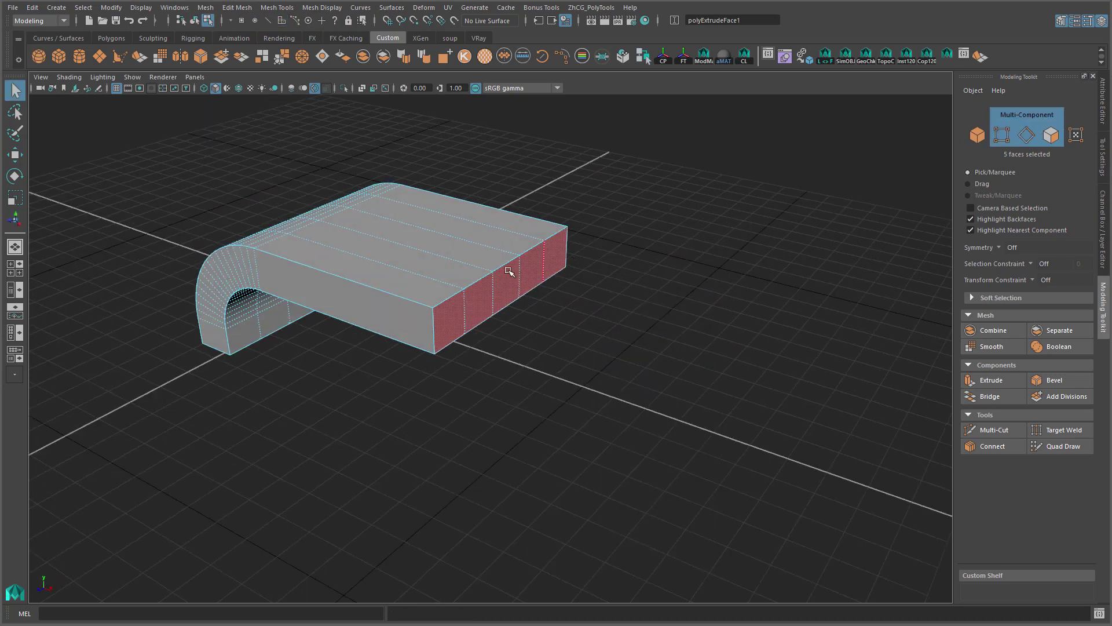
- Start a new wedge on the end faces and experiment with a flatter curl angle
{"action": "left_click_drag", "start_coordinate": [629, 319], "coordinate": [599, 231], "text": "alt"}
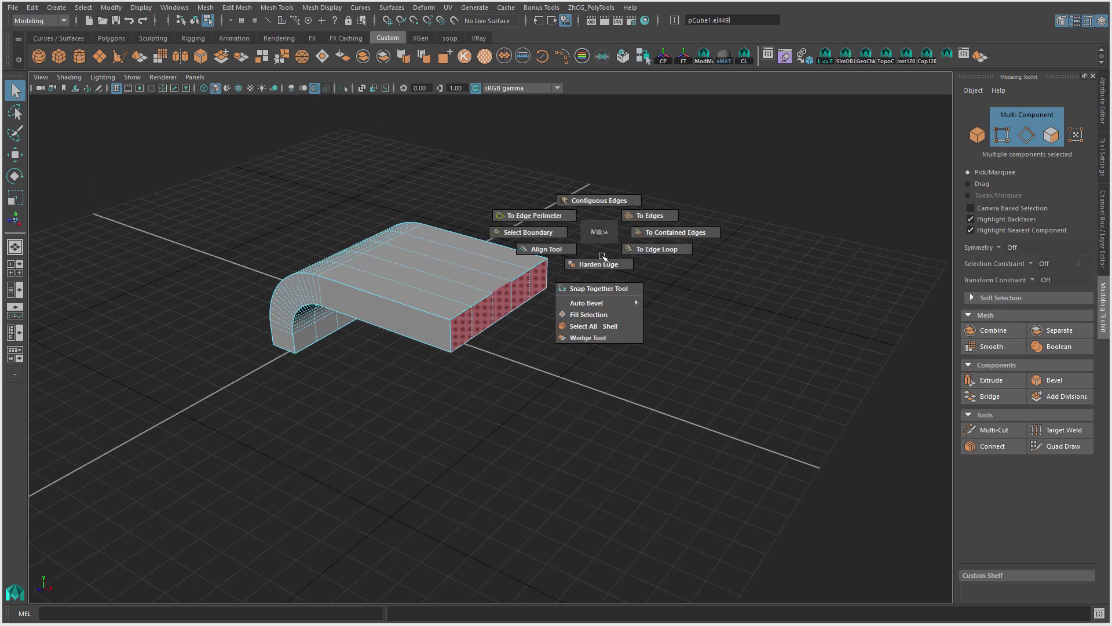
{"action": "right_click_drag", "start_coordinate": [599, 231], "coordinate": [603, 329], "text": "shift"}
{"action": "mouse_move", "coordinate": [610, 320]}
{"action": "left_mouse_down", "text": "alt"}
{"action": "mouse_move", "coordinate": [630, 313]}
{"action": "mouse_move", "coordinate": [615, 288]}
{"action": "mouse_move", "coordinate": [554, 325]}
{"action": "mouse_move", "coordinate": [601, 325]}
{"action": "mouse_move", "coordinate": [497, 277]}
{"action": "left_mouse_up", "text": "alt"}
{"action": "mouse_move", "coordinate": [684, 170]}
{"action": "left_mouse_down"}
{"action": "mouse_move", "coordinate": [885, 177]}
{"action": "mouse_move", "coordinate": [810, 193]}
{"action": "mouse_move", "coordinate": [864, 203]}
{"action": "left_mouse_up"}
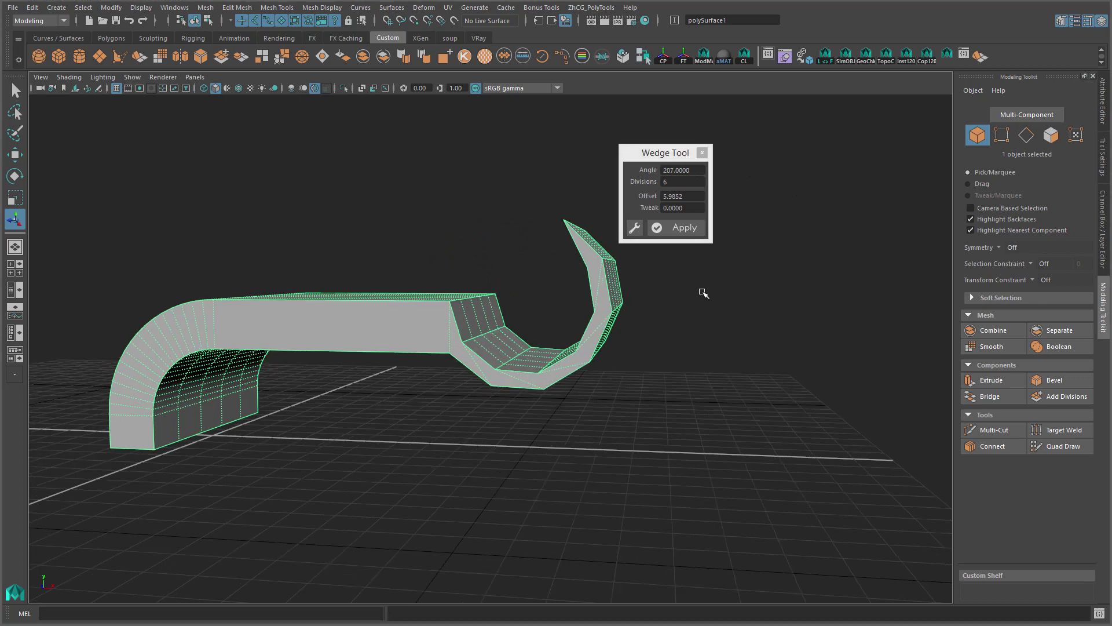
{"action": "left_click_drag", "start_coordinate": [617, 289], "coordinate": [592, 274], "text": "alt"}
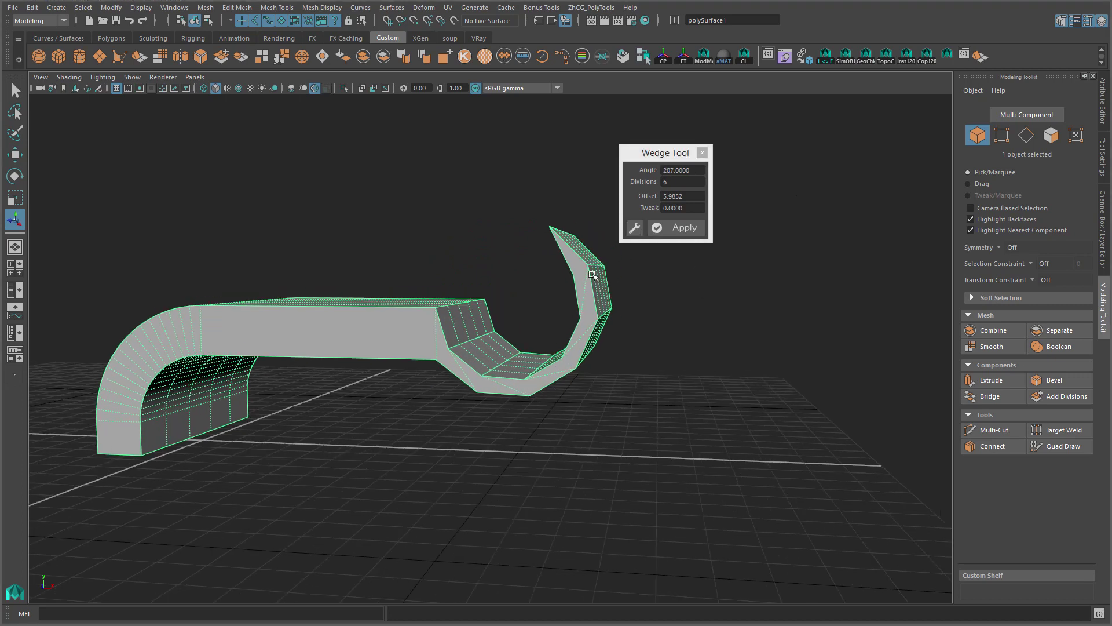
{"action": "left_click", "coordinate": [635, 231]}
{"action": "mouse_move", "coordinate": [647, 406]}
{"action": "right_mouse_down", "text": "alt"}
{"action": "mouse_move", "coordinate": [566, 350]}
{"action": "mouse_move", "coordinate": [635, 263]}
{"action": "right_mouse_up", "text": "alt"}
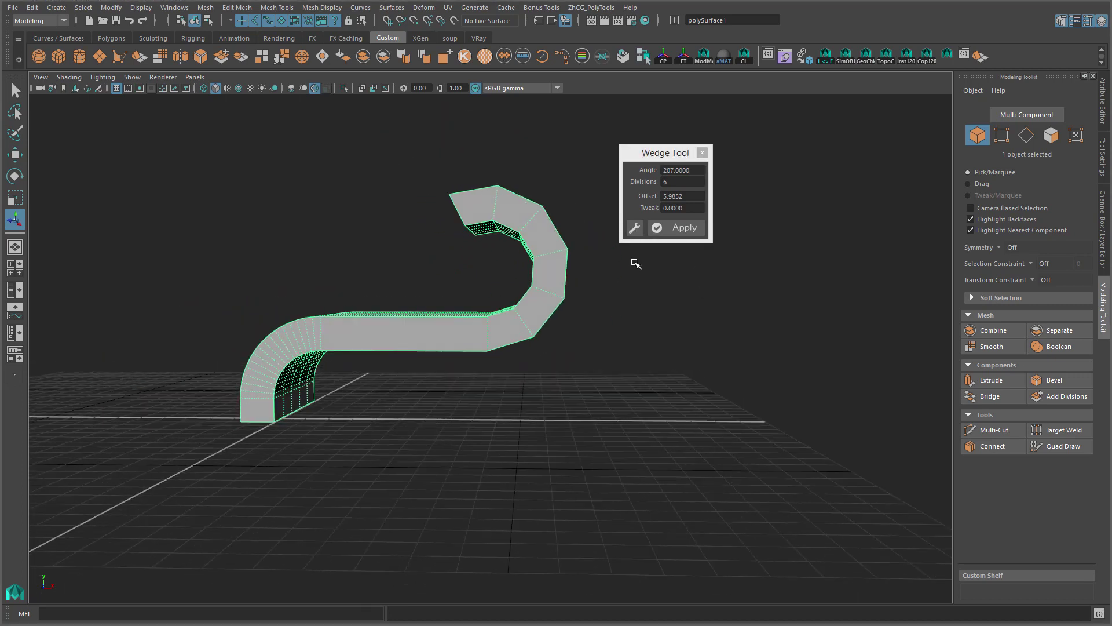
- Set 19 divisions and the 180° angle preset, then apply the curl
{"action": "type", "text": "19"}
{"action": "key", "text": "Return"}
{"action": "right_click", "coordinate": [686, 172]}
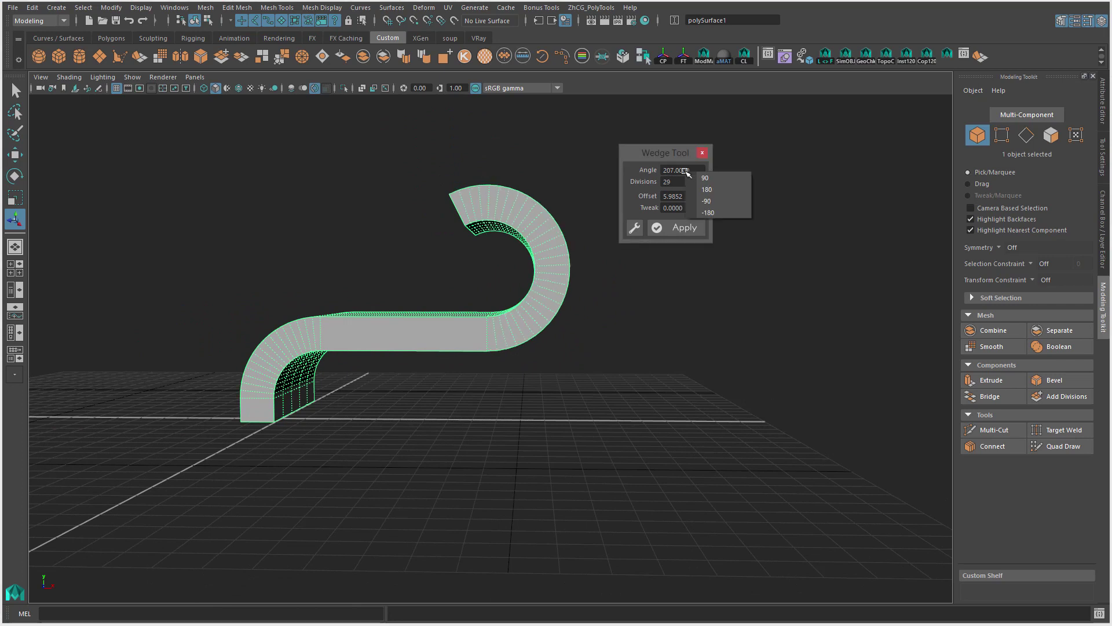
{"action": "left_click", "coordinate": [707, 188]}
{"action": "left_click_drag", "start_coordinate": [641, 367], "coordinate": [530, 267], "text": "alt"}
{"action": "mouse_move", "coordinate": [458, 322]}
{"action": "left_mouse_down", "text": "alt"}
{"action": "mouse_move", "coordinate": [471, 343]}
{"action": "mouse_move", "coordinate": [584, 342]}
{"action": "left_mouse_up", "text": "alt"}
{"action": "left_click", "coordinate": [679, 228]}
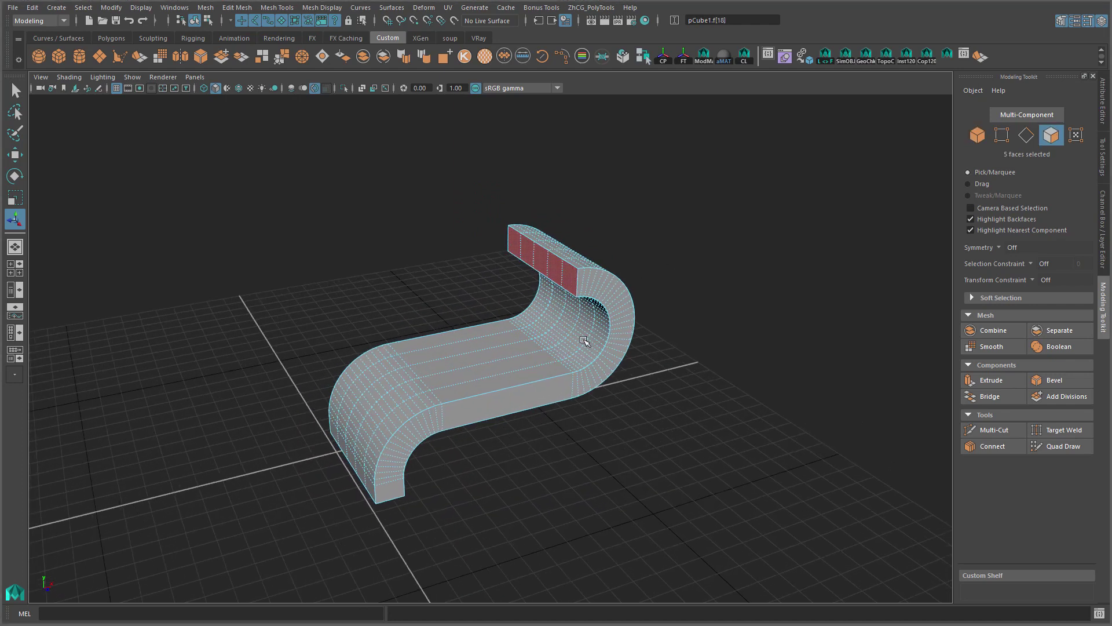
- Extrude the curled end's five faces into a long top slab
{"action": "key", "text": "ctrl+e"}
{"action": "mouse_move", "coordinate": [496, 248]}
{"action": "left_mouse_down"}
{"action": "mouse_move", "coordinate": [298, 311]}
{"action": "mouse_move", "coordinate": [447, 293]}
{"action": "left_mouse_up"}
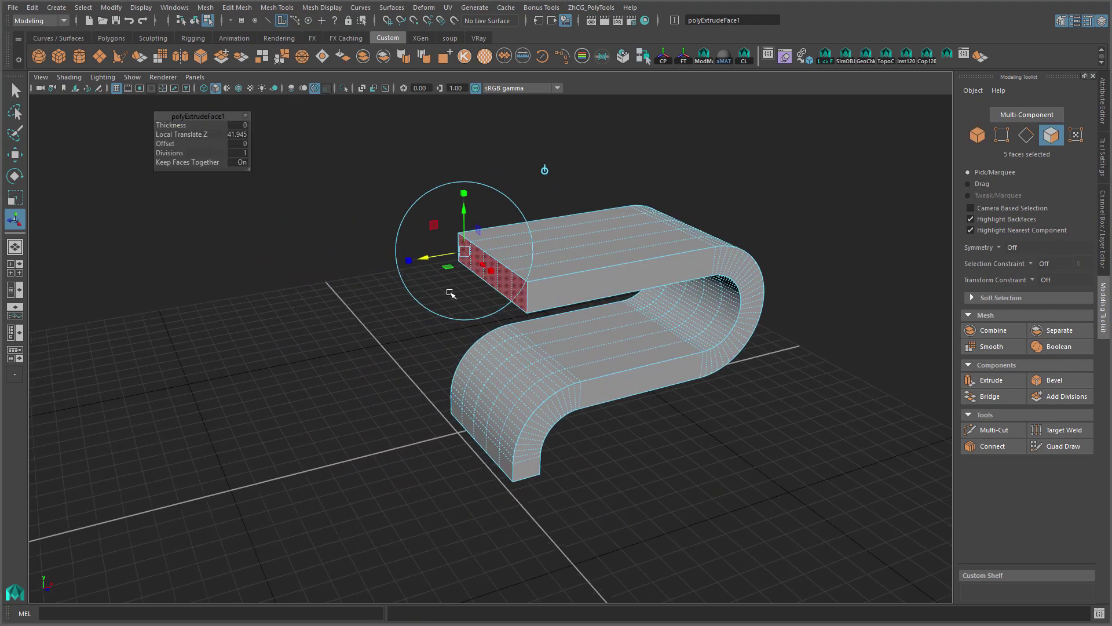
{"action": "mouse_move", "coordinate": [564, 313]}
{"action": "left_mouse_down", "text": "alt"}
{"action": "mouse_move", "coordinate": [637, 234]}
{"action": "mouse_move", "coordinate": [630, 285]}
{"action": "mouse_move", "coordinate": [514, 261]}
{"action": "mouse_move", "coordinate": [439, 266]}
{"action": "mouse_move", "coordinate": [494, 266]}
{"action": "left_mouse_up", "text": "alt"}
- Return to Object mode and switch the mesh to Edge selection
{"action": "key", "text": "F8"}
{"action": "key", "text": "F8"}
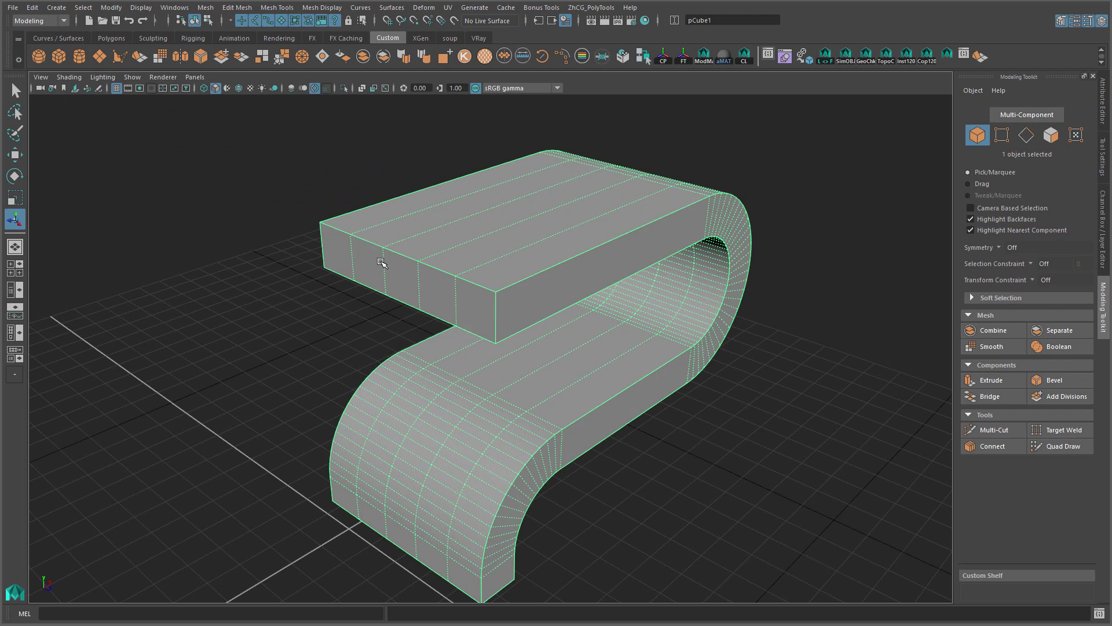
{"action": "right_click_drag", "start_coordinate": [381, 262], "coordinate": [387, 287]}
{"action": "right_click_drag", "start_coordinate": [379, 223], "coordinate": [379, 226]}
{"action": "mouse_move", "coordinate": [360, 242]}
{"action": "left_mouse_down", "text": "alt"}
{"action": "mouse_move", "coordinate": [347, 241]}
{"action": "mouse_move", "coordinate": [251, 390]}
{"action": "left_mouse_up", "text": "alt"}
{"action": "mouse_move", "coordinate": [286, 192]}
{"action": "left_mouse_down", "text": "alt"}
{"action": "mouse_move", "coordinate": [655, 263]}
{"action": "mouse_move", "coordinate": [548, 249]}
{"action": "left_mouse_up", "text": "alt"}
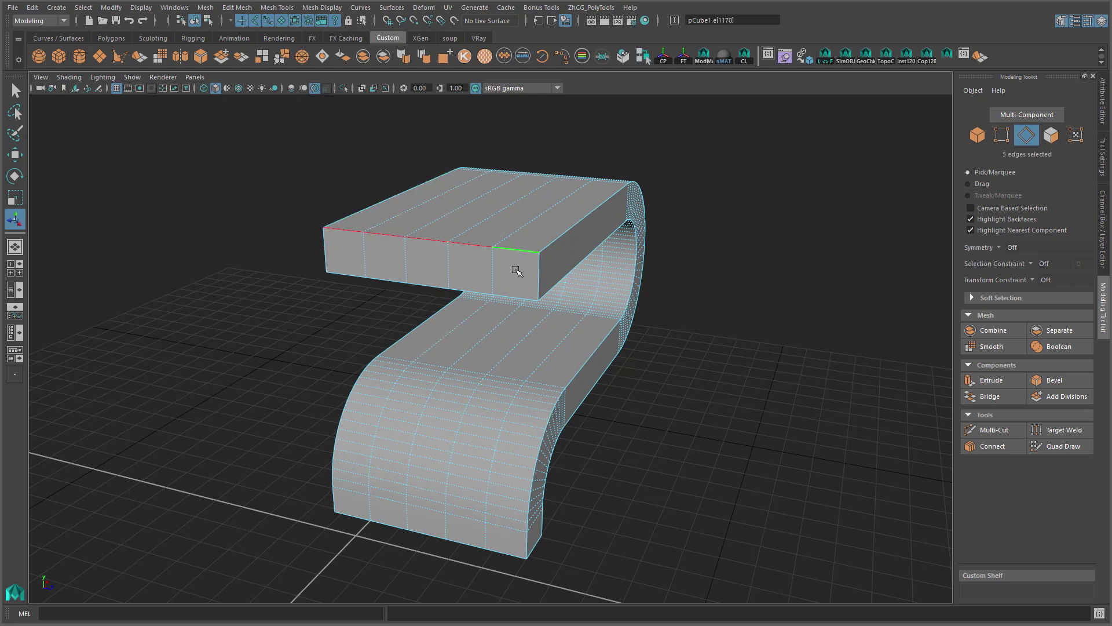
- Bevel the slab's long edge loops with fraction 0.34 and 3 segments
{"action": "left_click_drag", "start_coordinate": [558, 293], "coordinate": [480, 266], "text": "alt"}
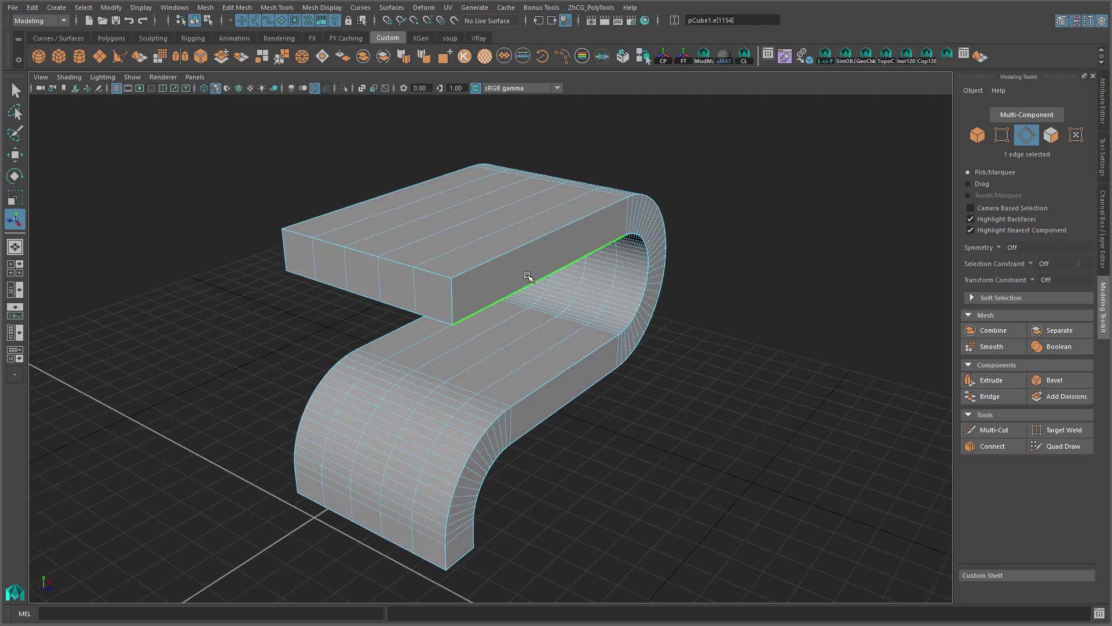
{"action": "double_click", "coordinate": [504, 257], "text": "shift"}
{"action": "mouse_move", "coordinate": [504, 257]}
{"action": "left_mouse_down", "text": "alt"}
{"action": "mouse_move", "coordinate": [492, 256]}
{"action": "mouse_move", "coordinate": [542, 273]}
{"action": "left_mouse_up", "text": "alt"}
{"action": "key", "text": "ctrl+b"}
{"action": "left_click_drag", "start_coordinate": [170, 127], "coordinate": [173, 128]}
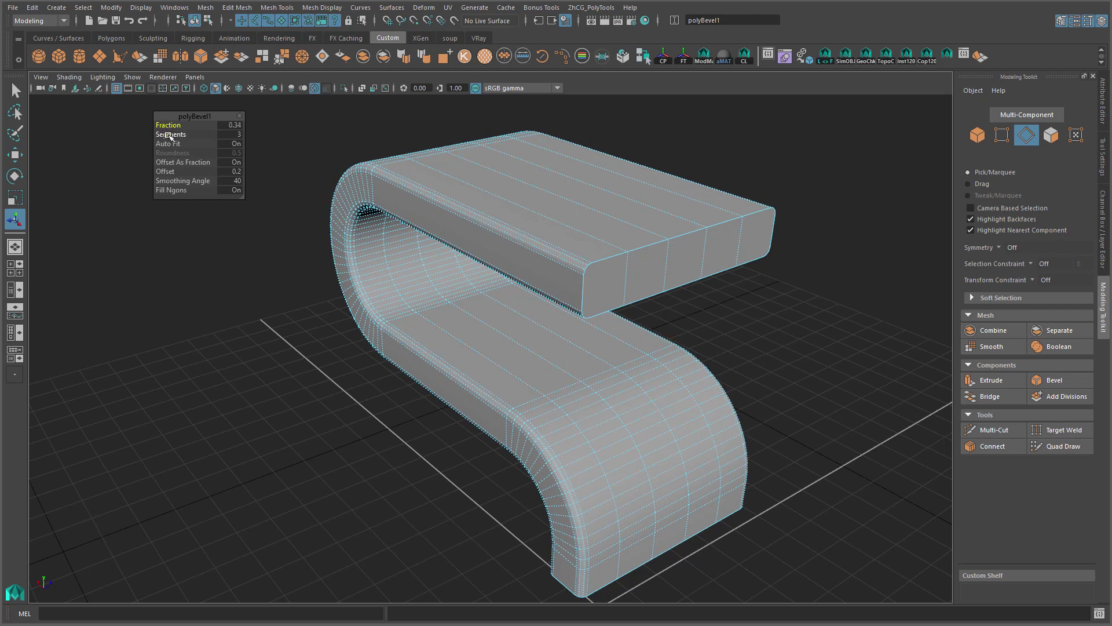
{"action": "right_click_drag", "start_coordinate": [425, 290], "coordinate": [609, 321], "text": "alt"}
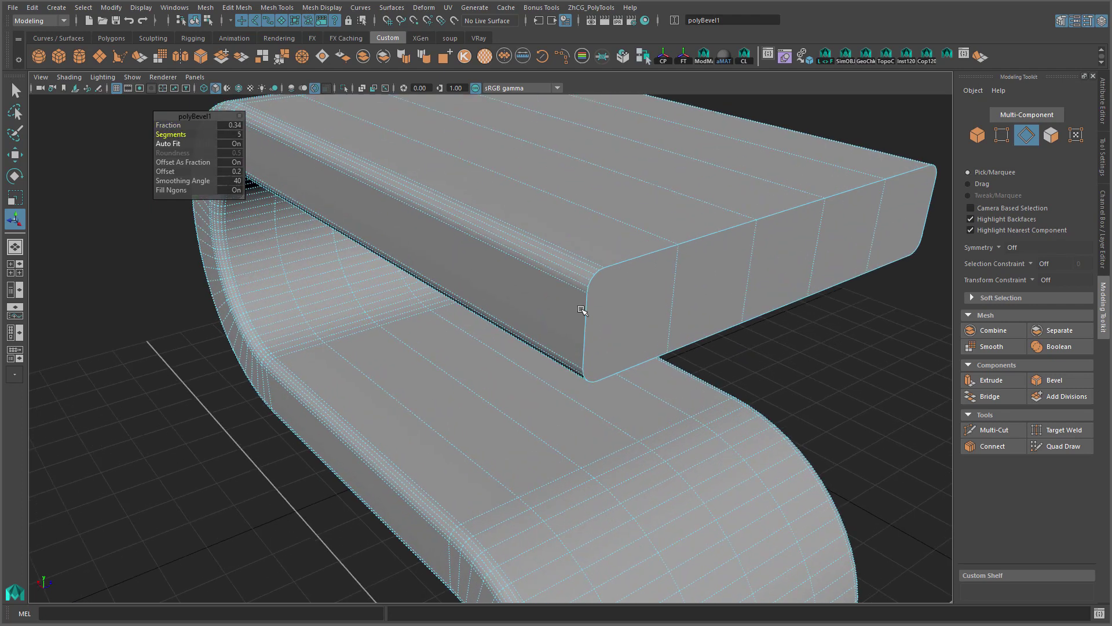
- Return to Object mode, reselect the S-mesh and pick an end face of the top slab
{"action": "key", "text": "q"}
{"action": "left_click_drag", "start_coordinate": [378, 200], "coordinate": [621, 328], "text": "alt"}
{"action": "mouse_move", "coordinate": [621, 328]}
{"action": "right_mouse_down", "text": "alt"}
{"action": "mouse_move", "coordinate": [521, 312]}
{"action": "mouse_move", "coordinate": [582, 334]}
{"action": "right_mouse_up", "text": "alt"}
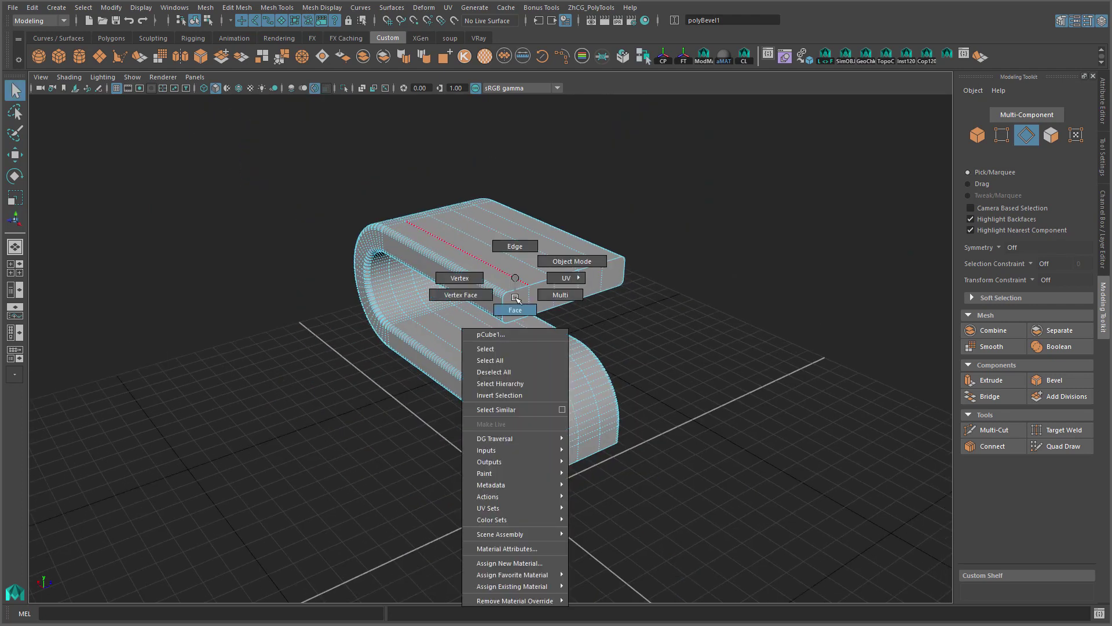
{"action": "left_click", "coordinate": [582, 335]}
{"action": "left_click", "coordinate": [541, 243]}
{"action": "right_click_drag", "start_coordinate": [510, 268], "coordinate": [497, 313]}
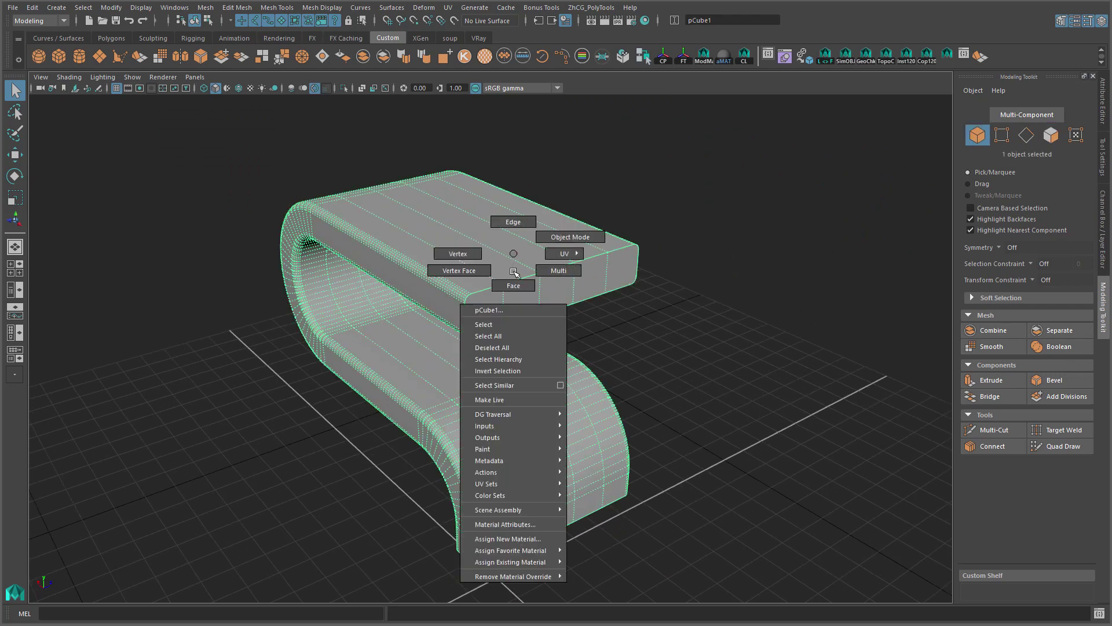
{"action": "left_click", "coordinate": [497, 312]}
- Extend the selection across all five end faces of the top slab
{"action": "mouse_move", "coordinate": [633, 276]}
{"action": "left_mouse_down"}
{"action": "mouse_move", "coordinate": [641, 331]}
{"action": "mouse_move", "coordinate": [616, 297]}
{"action": "left_mouse_up"}
{"action": "scroll", "coordinate": [652, 314], "scroll_direction": "up", "scroll_amount": 2}
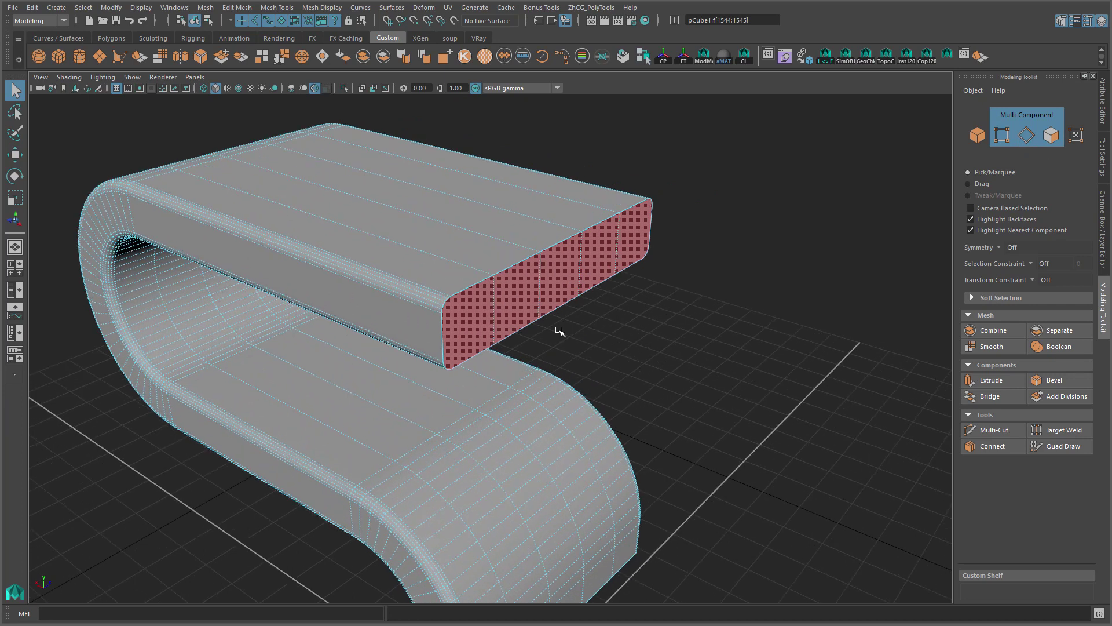
{"action": "scroll", "coordinate": [559, 330], "scroll_direction": "up", "scroll_amount": 2}
{"action": "scroll", "coordinate": [448, 308], "scroll_direction": "up", "scroll_amount": 1}
{"action": "scroll", "coordinate": [455, 316], "scroll_direction": "up", "scroll_amount": 2}
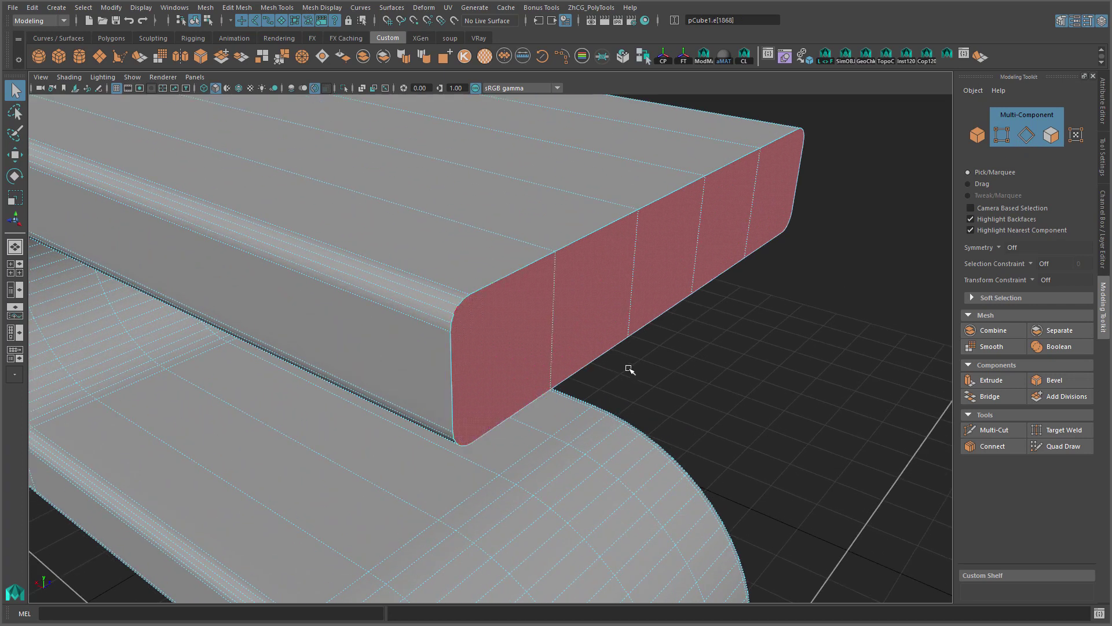
{"action": "scroll", "coordinate": [568, 390], "scroll_direction": "down", "scroll_amount": 5}
{"action": "mouse_move", "coordinate": [568, 390]}
{"action": "left_mouse_down", "text": "alt"}
{"action": "mouse_move", "coordinate": [551, 388]}
{"action": "mouse_move", "coordinate": [628, 330]}
{"action": "left_mouse_up", "text": "alt"}
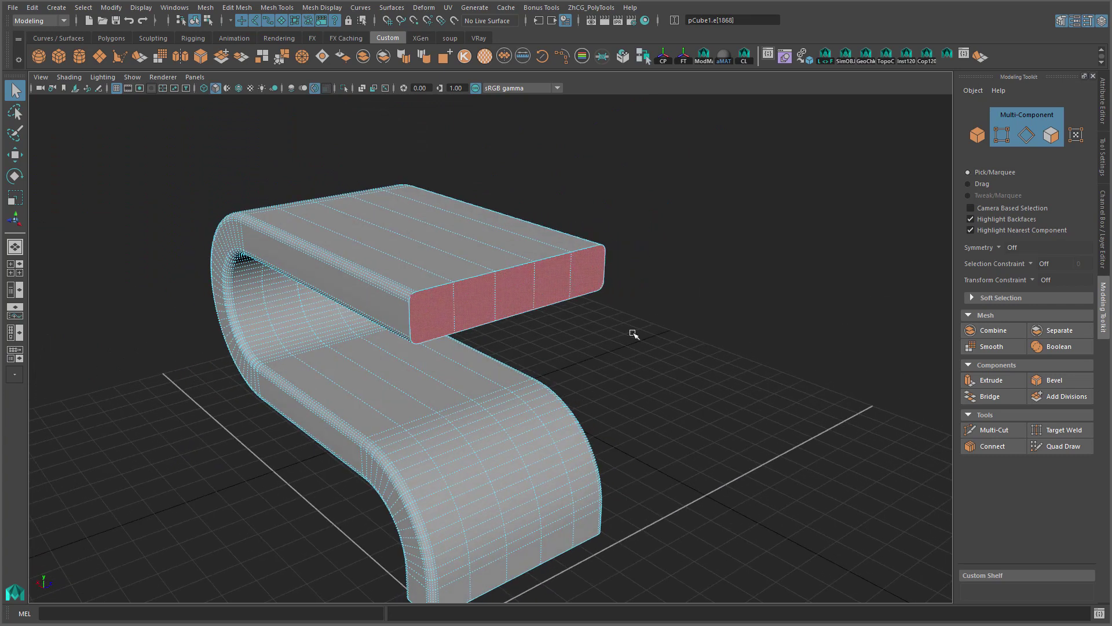
- Start a Wedge Tool bend on the end faces, reversing its direction and raising the offset
{"action": "right_click", "coordinate": [653, 317], "text": "ctrl"}
{"action": "left_click", "coordinate": [653, 413]}
{"action": "left_click_drag", "start_coordinate": [521, 332], "coordinate": [643, 348], "text": "alt"}
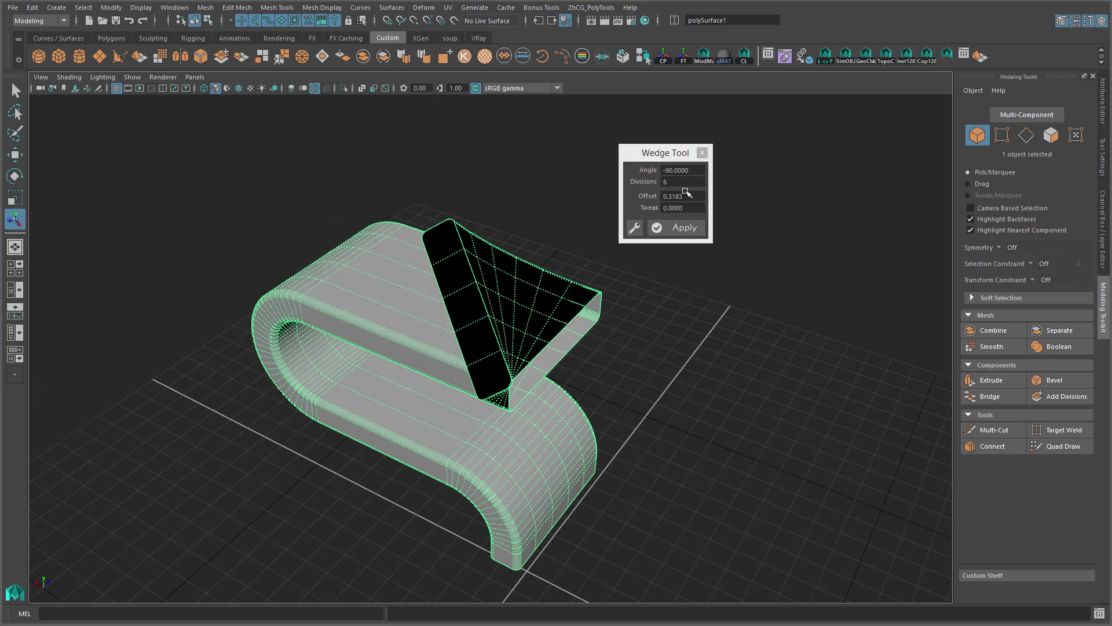
{"action": "mouse_move", "coordinate": [675, 170]}
{"action": "left_mouse_down", "text": "ctrl"}
{"action": "mouse_move", "coordinate": [775, 174]}
{"action": "mouse_move", "coordinate": [804, 344]}
{"action": "mouse_move", "coordinate": [637, 348]}
{"action": "left_mouse_up", "text": "ctrl"}
{"action": "scroll", "coordinate": [596, 355], "scroll_direction": "up", "scroll_amount": 5}
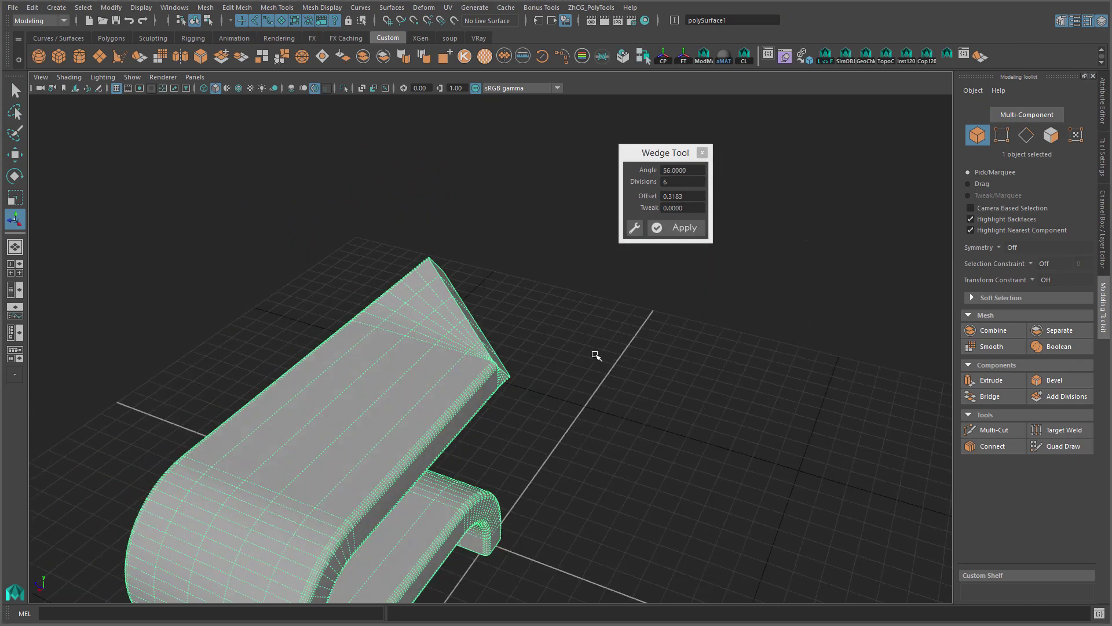
{"action": "mouse_move", "coordinate": [666, 196]}
{"action": "left_mouse_down", "text": "ctrl"}
{"action": "mouse_move", "coordinate": [691, 197]}
{"action": "mouse_move", "coordinate": [596, 207]}
{"action": "mouse_move", "coordinate": [497, 255]}
{"action": "mouse_move", "coordinate": [595, 260]}
{"action": "mouse_move", "coordinate": [479, 266]}
{"action": "mouse_move", "coordinate": [566, 241]}
{"action": "mouse_move", "coordinate": [521, 235]}
{"action": "mouse_move", "coordinate": [494, 255]}
{"action": "left_mouse_up", "text": "ctrl"}
{"action": "right_click_drag", "start_coordinate": [494, 256], "coordinate": [633, 219], "text": "alt"}
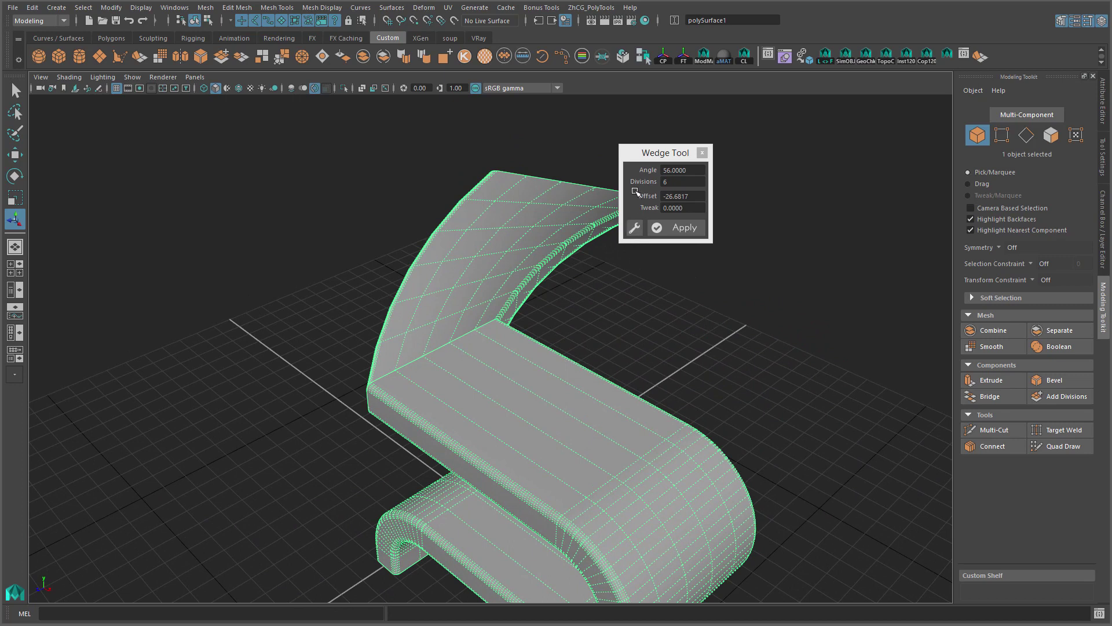
{"action": "left_click", "coordinate": [636, 227]}
{"action": "left_click_drag", "start_coordinate": [547, 305], "coordinate": [646, 246], "text": "alt"}
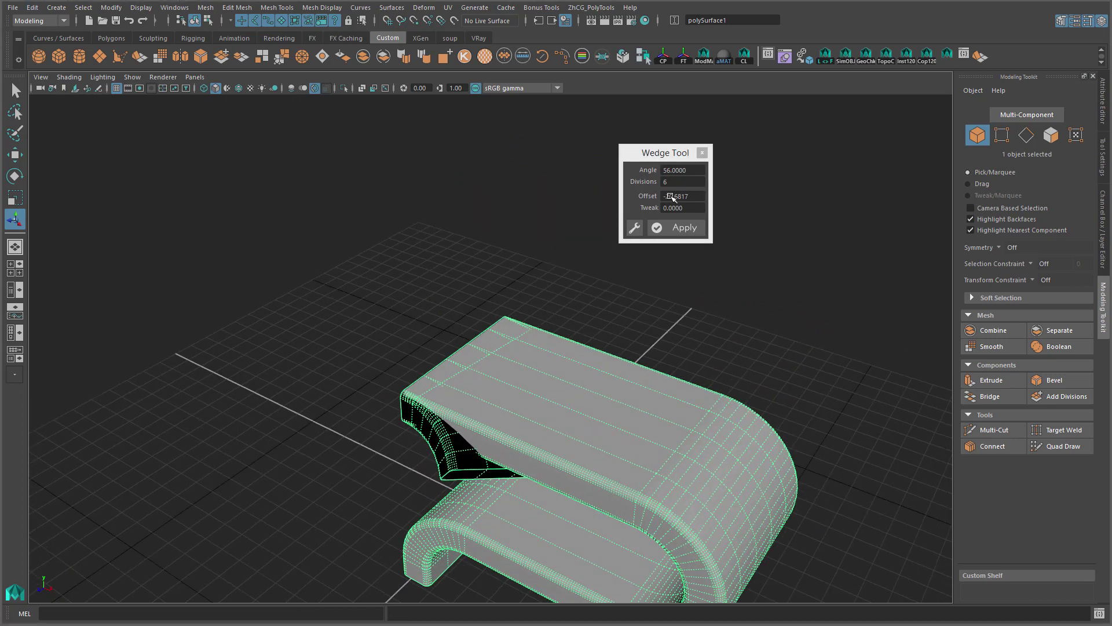
- Set angle 180, offset about 17.4 and 23 divisions, then apply the wedge
{"action": "left_click_drag", "start_coordinate": [680, 172], "coordinate": [633, 173], "text": "ctrl"}
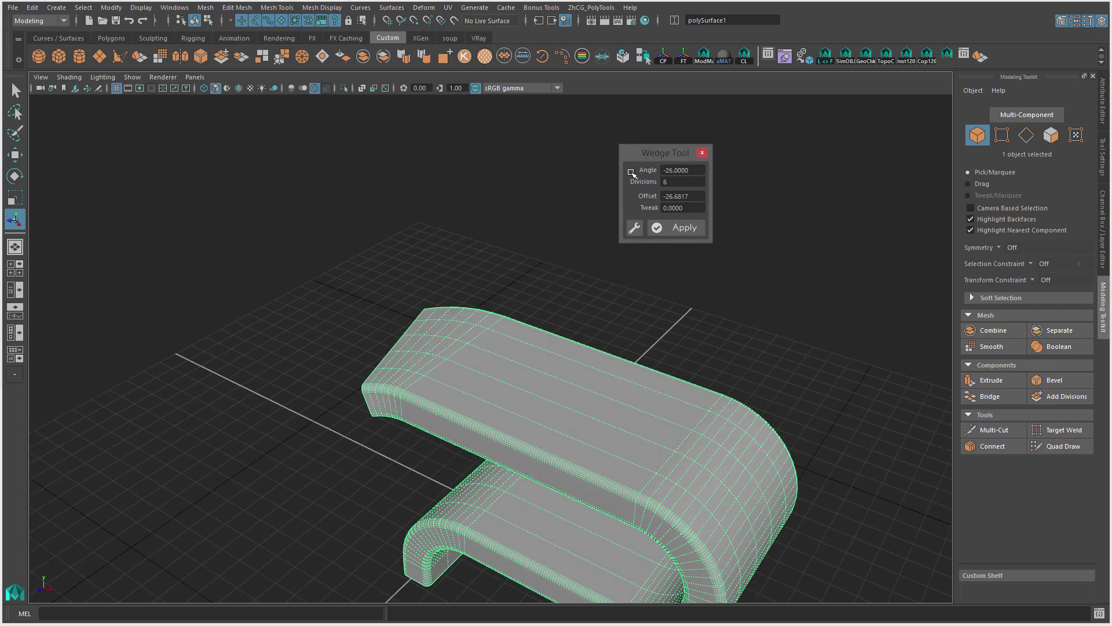
{"action": "left_click_drag", "start_coordinate": [687, 200], "coordinate": [914, 209], "text": "ctrl"}
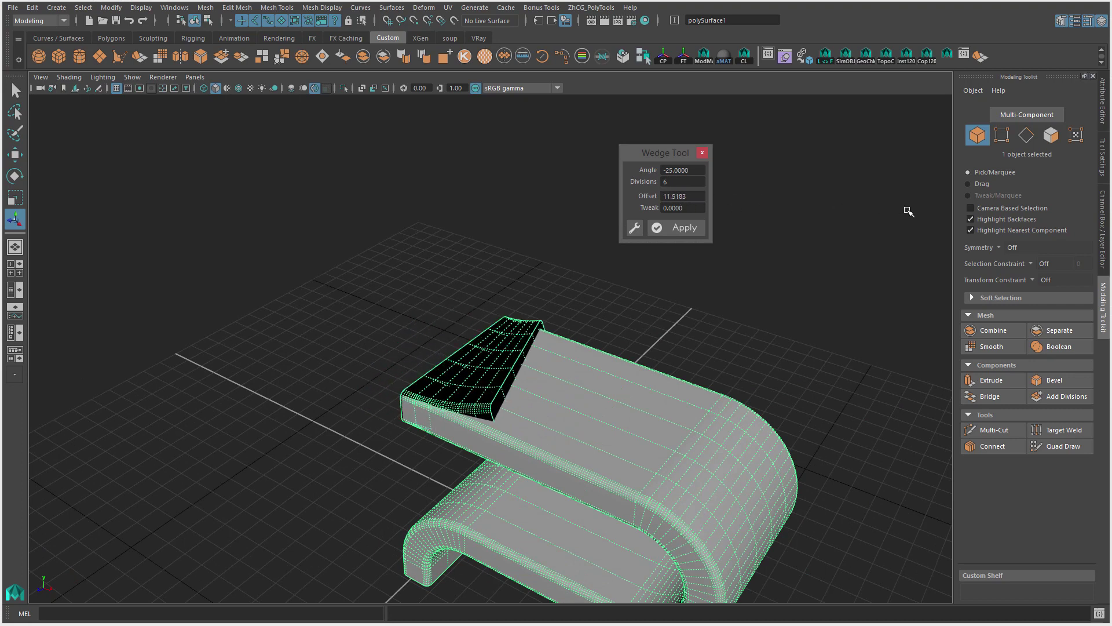
{"action": "left_click_drag", "start_coordinate": [687, 172], "coordinate": [782, 173], "text": "ctrl"}
{"action": "left_click", "coordinate": [675, 174]}
{"action": "type", "text": "180"}
{"action": "key", "text": "Return"}
{"action": "left_click_drag", "start_coordinate": [684, 182], "coordinate": [777, 179], "text": "ctrl"}
{"action": "mouse_move", "coordinate": [633, 292]}
{"action": "left_mouse_down", "text": "alt"}
{"action": "mouse_move", "coordinate": [365, 280]}
{"action": "mouse_move", "coordinate": [661, 275]}
{"action": "mouse_move", "coordinate": [618, 272]}
{"action": "mouse_move", "coordinate": [494, 190]}
{"action": "mouse_move", "coordinate": [608, 214]}
{"action": "left_mouse_up", "text": "alt"}
{"action": "left_click", "coordinate": [695, 226]}
- Extrude the S-curve's top end faces straight out along Z into a long flat arm
{"action": "mouse_move", "coordinate": [539, 247]}
{"action": "left_mouse_down", "text": "alt"}
{"action": "mouse_move", "coordinate": [472, 269]}
{"action": "mouse_move", "coordinate": [475, 146]}
{"action": "left_mouse_up", "text": "alt"}
{"action": "right_click_drag", "start_coordinate": [573, 262], "coordinate": [601, 301], "text": "alt"}
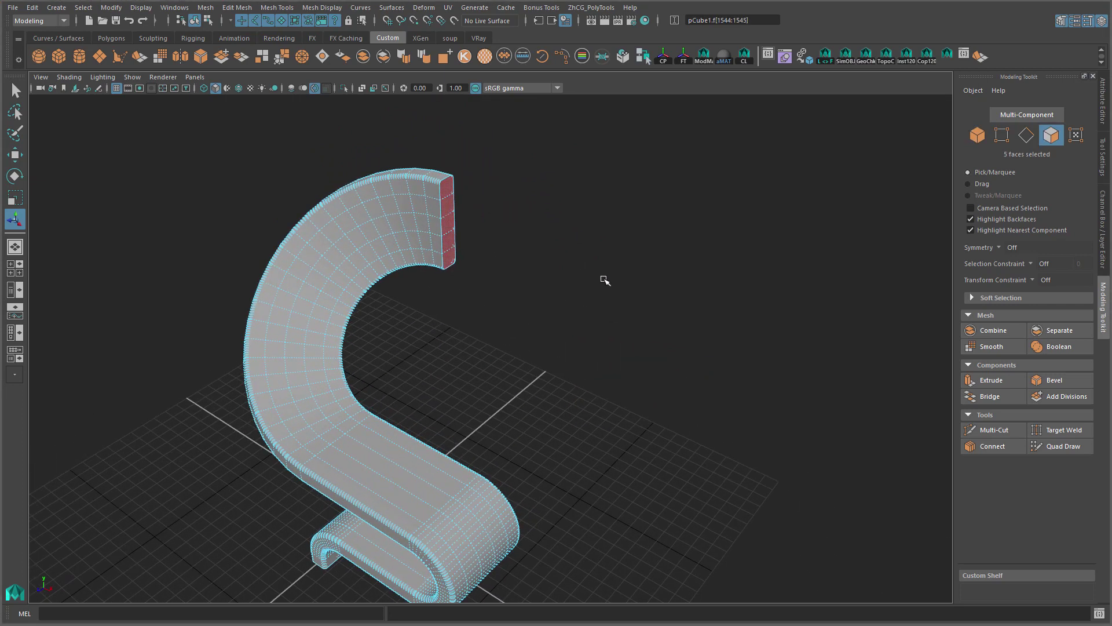
{"action": "key", "text": "ctrl+e"}
{"action": "left_click_drag", "start_coordinate": [484, 220], "coordinate": [776, 329]}
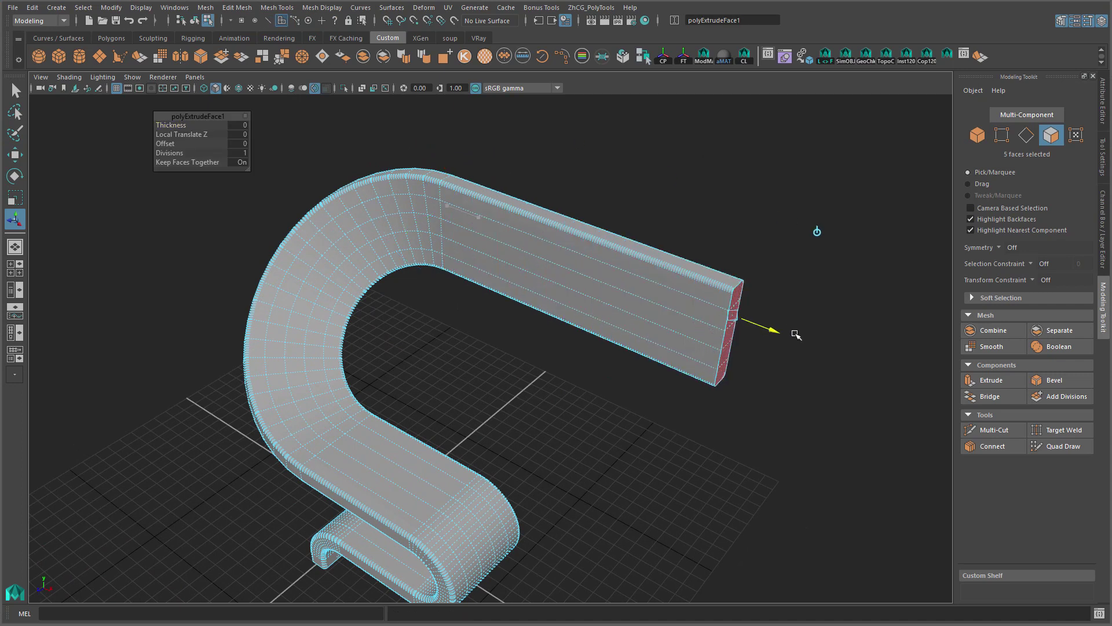
- Box-select the whole S-curve model and delete it, leaving the empty grid
{"action": "key", "text": "F8"}
{"action": "left_click", "coordinate": [645, 185]}
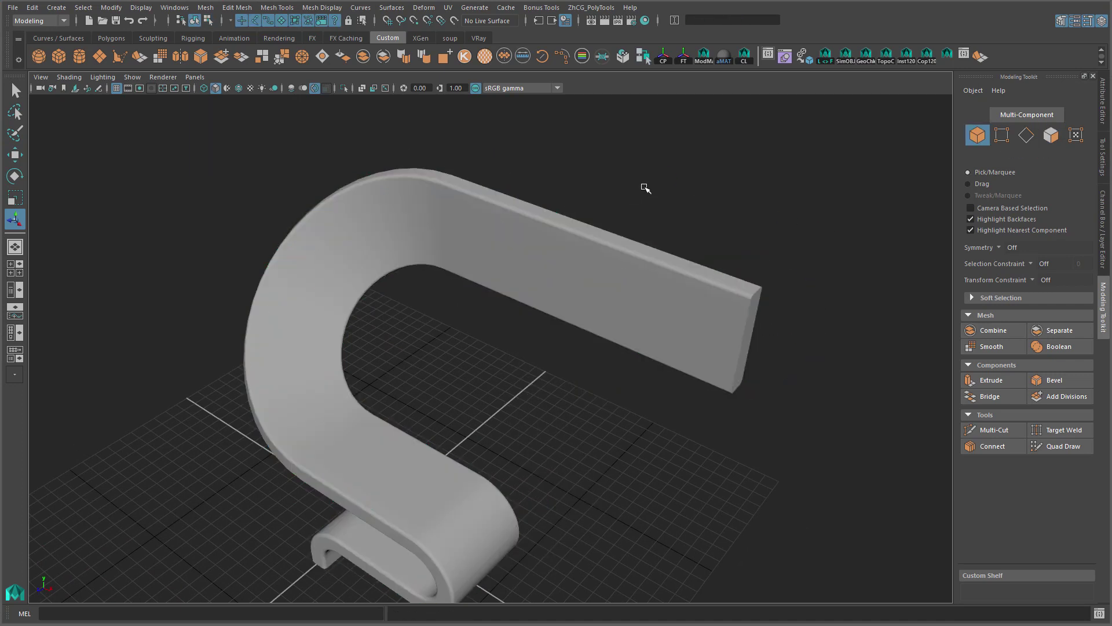
{"action": "right_click_drag", "start_coordinate": [645, 185], "coordinate": [451, 355], "text": "alt"}
{"action": "mouse_move", "coordinate": [450, 355]}
{"action": "left_mouse_down", "text": "alt"}
{"action": "mouse_move", "coordinate": [610, 325]}
{"action": "mouse_move", "coordinate": [541, 339]}
{"action": "mouse_move", "coordinate": [527, 318]}
{"action": "mouse_move", "coordinate": [541, 318]}
{"action": "left_mouse_up", "text": "alt"}
{"action": "scroll", "coordinate": [541, 339], "scroll_direction": "up", "scroll_amount": 3}
{"action": "left_click_drag", "start_coordinate": [224, 199], "coordinate": [631, 363]}
{"action": "key", "text": "Delete"}
{"action": "left_click_drag", "start_coordinate": [466, 395], "coordinate": [462, 313], "text": "alt"}
{"action": "right_click_drag", "start_coordinate": [462, 313], "coordinate": [738, 368], "text": "alt"}
{"action": "left_click_drag", "start_coordinate": [737, 368], "coordinate": [472, 362], "text": "alt"}
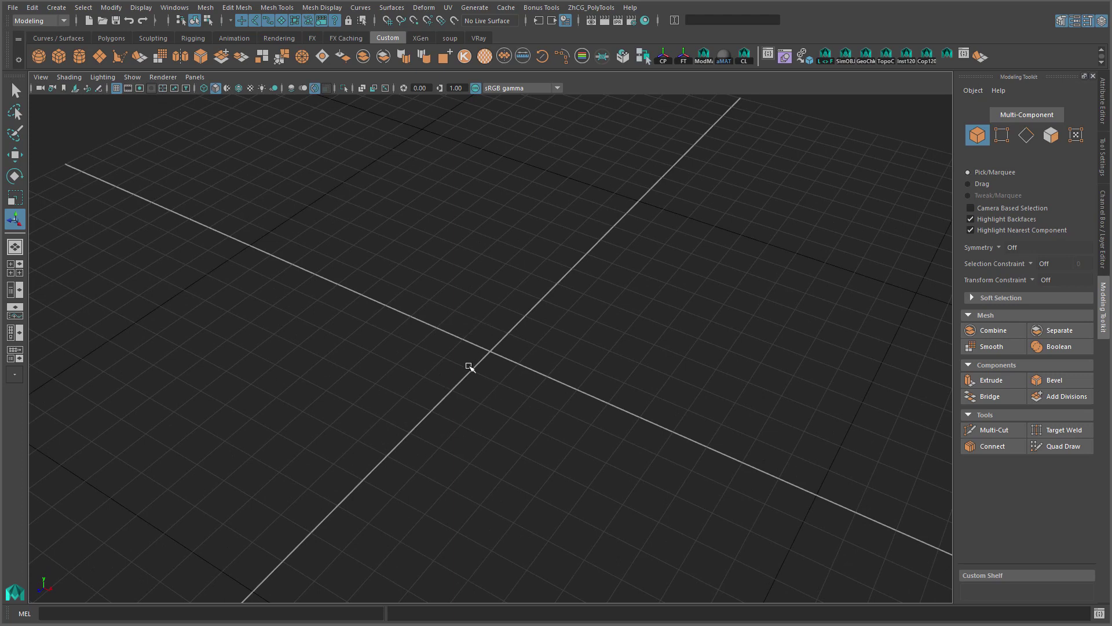
- Draw a tall polygon cube and move its bottom edge along X to slant one side
{"action": "right_click", "coordinate": [469, 366], "text": "shift"}
{"action": "left_click", "coordinate": [465, 392]}
{"action": "mouse_move", "coordinate": [409, 340]}
{"action": "left_mouse_down"}
{"action": "mouse_move", "coordinate": [618, 280]}
{"action": "mouse_move", "coordinate": [580, 281]}
{"action": "mouse_move", "coordinate": [678, 340]}
{"action": "left_mouse_up"}
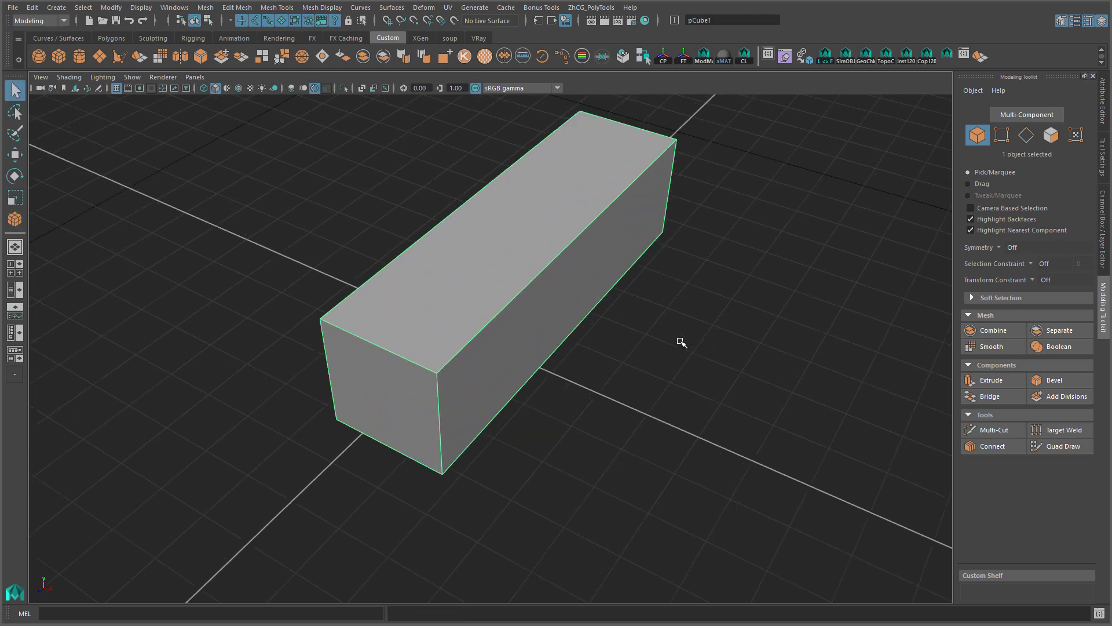
{"action": "right_click_drag", "start_coordinate": [568, 310], "coordinate": [568, 269]}
{"action": "left_click", "coordinate": [572, 316]}
{"action": "key", "text": "w"}
{"action": "middle_click_drag", "start_coordinate": [688, 365], "coordinate": [763, 362]}
- Switch to face mode and select the box's flat top face
{"action": "right_click_drag", "start_coordinate": [503, 263], "coordinate": [503, 313]}
{"action": "left_click", "coordinate": [497, 269]}
{"action": "left_click_drag", "start_coordinate": [584, 273], "coordinate": [680, 206], "text": "alt"}
{"action": "right_click_drag", "start_coordinate": [680, 206], "coordinate": [680, 208]}
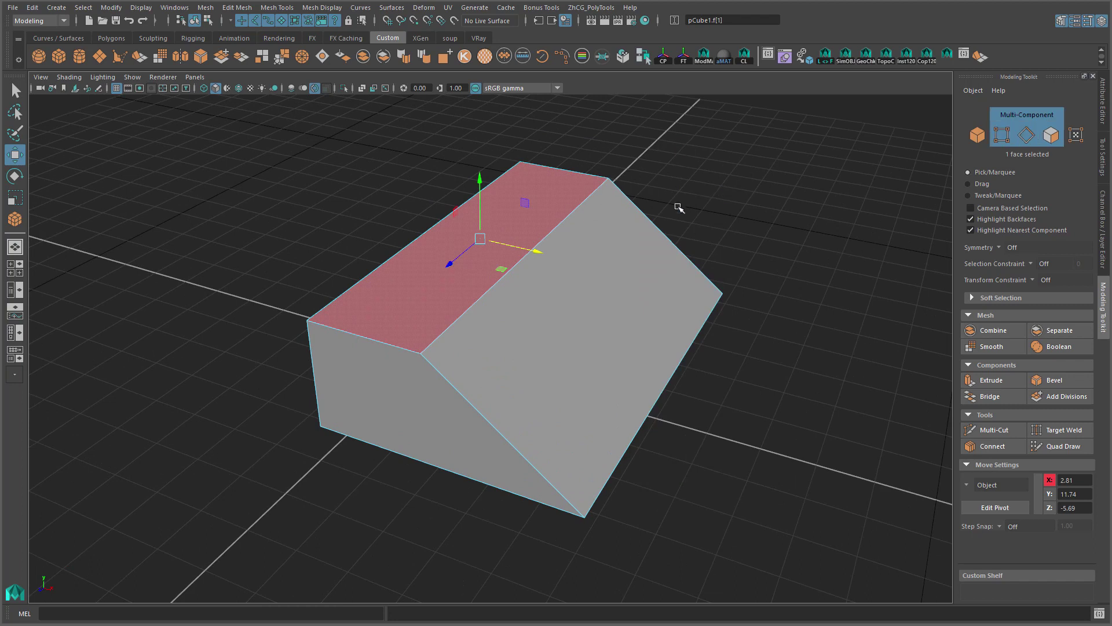
{"action": "right_click_drag", "start_coordinate": [759, 292], "coordinate": [566, 218], "text": "alt"}
{"action": "right_click_drag", "start_coordinate": [664, 246], "coordinate": [562, 325], "text": "alt"}
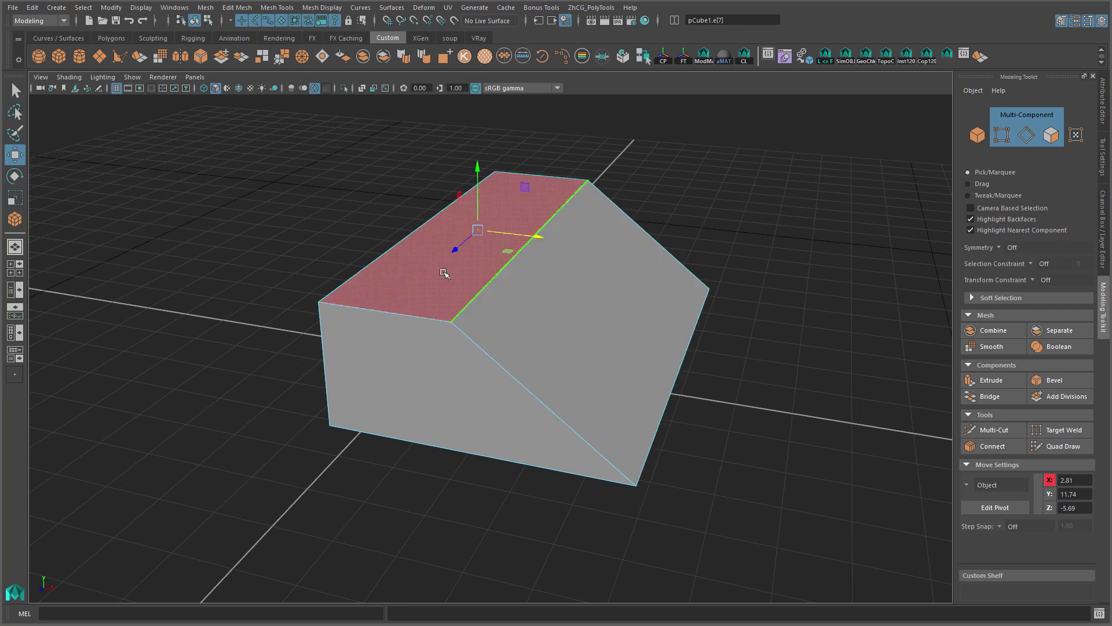
- Select the top face together with the slanted side face
{"action": "left_click", "coordinate": [520, 288], "text": "shift"}
{"action": "left_click", "coordinate": [433, 262]}
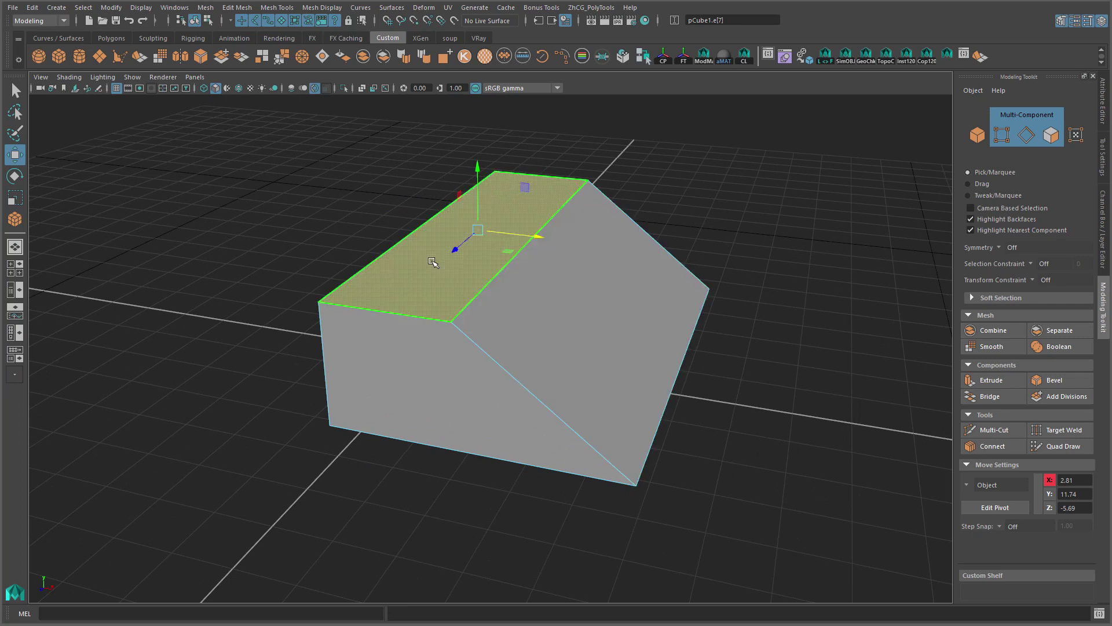
{"action": "left_click", "coordinate": [551, 303]}
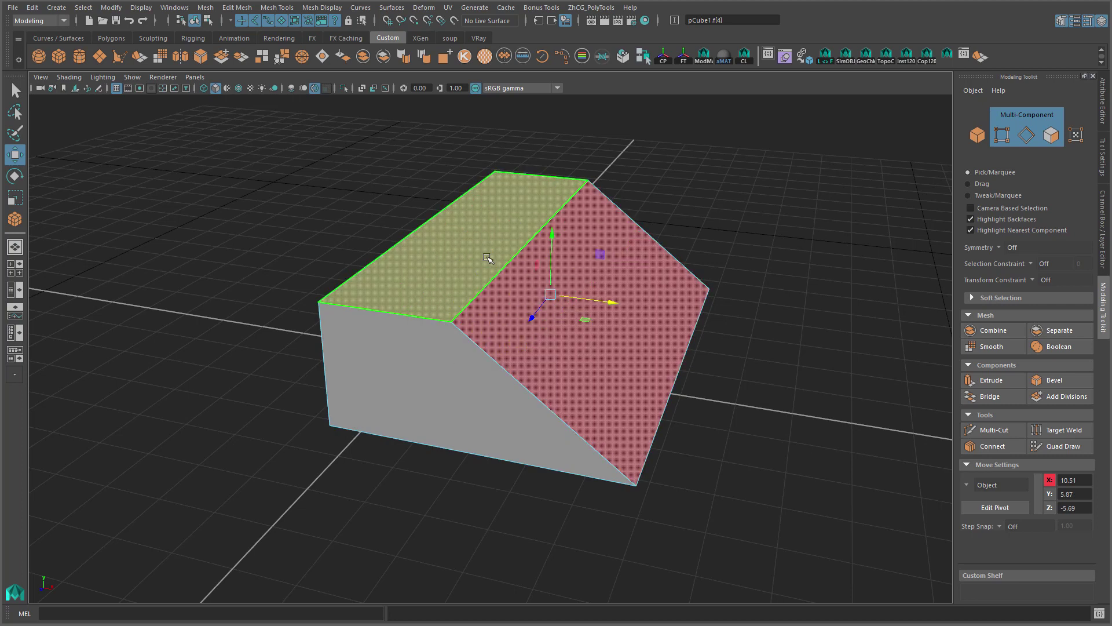
{"action": "left_click_drag", "start_coordinate": [487, 258], "coordinate": [588, 257], "text": "alt"}
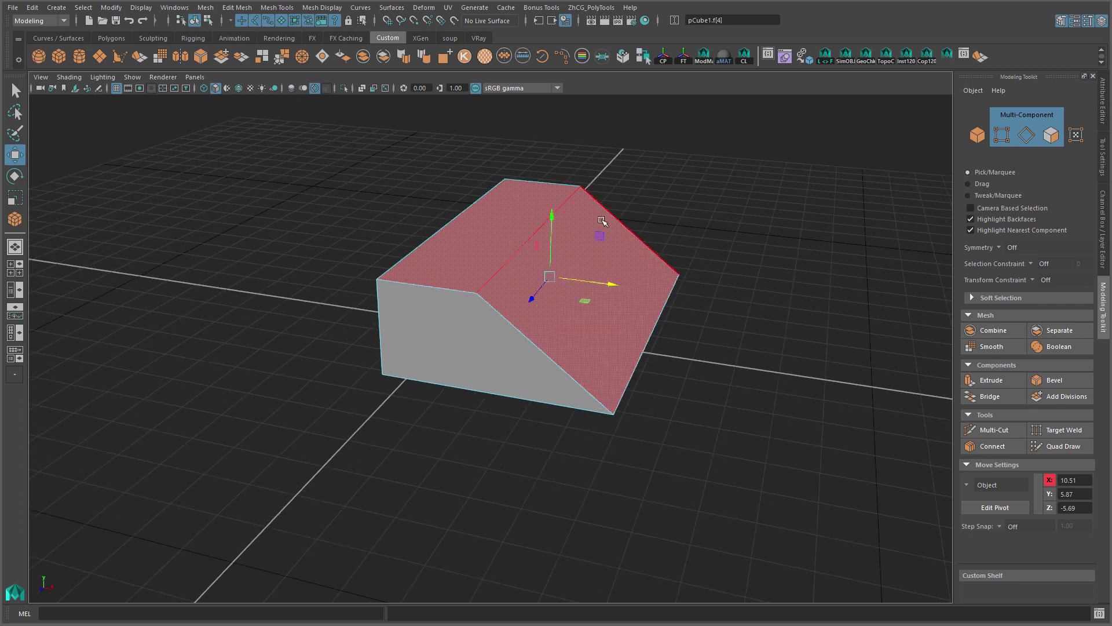
{"action": "left_click", "coordinate": [605, 223], "text": "ctrl"}
{"action": "left_click_drag", "start_coordinate": [752, 255], "coordinate": [747, 272], "text": "alt"}
{"action": "left_click", "coordinate": [614, 253], "text": "shift"}
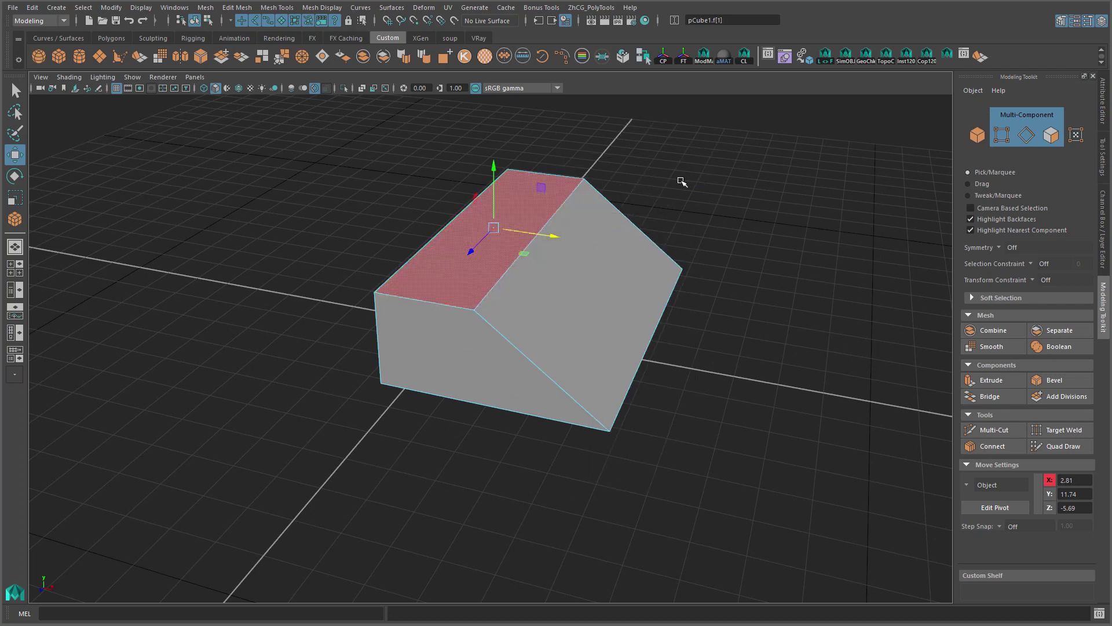
- Keep only the top face selected and run the Wedge Tool on it
{"action": "left_click", "coordinate": [603, 181]}
{"action": "right_click_drag", "start_coordinate": [624, 156], "coordinate": [656, 177]}
{"action": "left_click_drag", "start_coordinate": [733, 226], "coordinate": [646, 184], "text": "alt"}
{"action": "right_click_drag", "start_coordinate": [645, 184], "coordinate": [644, 192]}
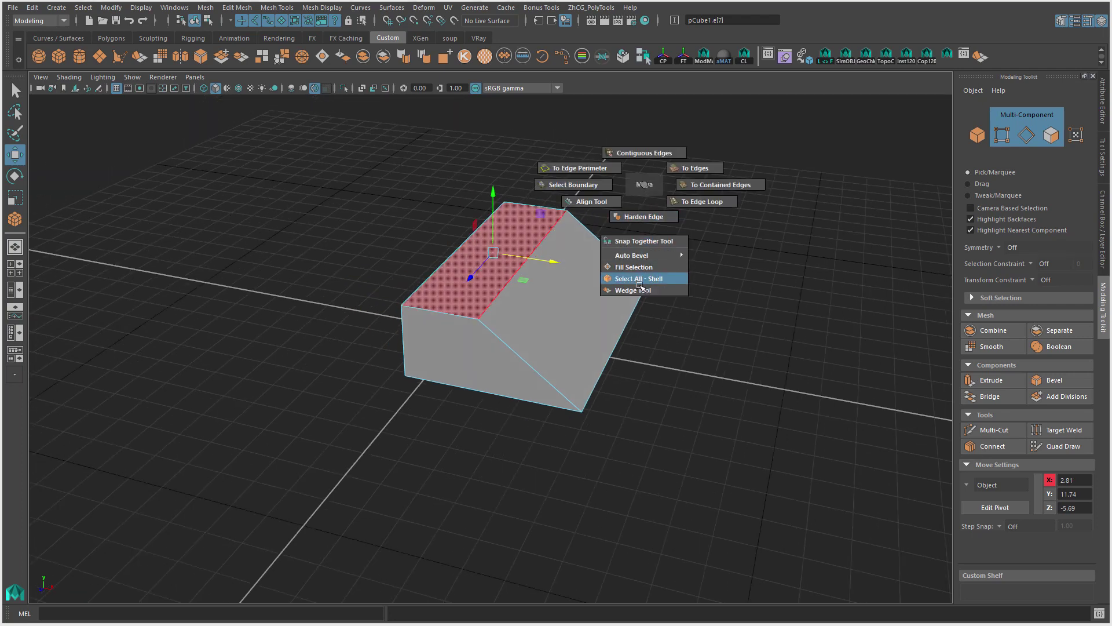
{"action": "right_click_drag", "start_coordinate": [645, 258], "coordinate": [633, 290]}
{"action": "mouse_move", "coordinate": [632, 289]}
{"action": "left_mouse_down", "text": "alt"}
{"action": "mouse_move", "coordinate": [486, 266]}
{"action": "mouse_move", "coordinate": [641, 369]}
{"action": "mouse_move", "coordinate": [514, 308]}
{"action": "mouse_move", "coordinate": [550, 290]}
{"action": "left_mouse_up", "text": "alt"}
- Lower the wedge angle and offset, and set a negative tweak around -11.3 to lean the arc
{"action": "left_click_drag", "start_coordinate": [682, 171], "coordinate": [916, 204]}
{"action": "mouse_move", "coordinate": [562, 287]}
{"action": "left_mouse_down", "text": "alt"}
{"action": "mouse_move", "coordinate": [509, 273]}
{"action": "mouse_move", "coordinate": [623, 348]}
{"action": "mouse_move", "coordinate": [467, 396]}
{"action": "left_mouse_up", "text": "alt"}
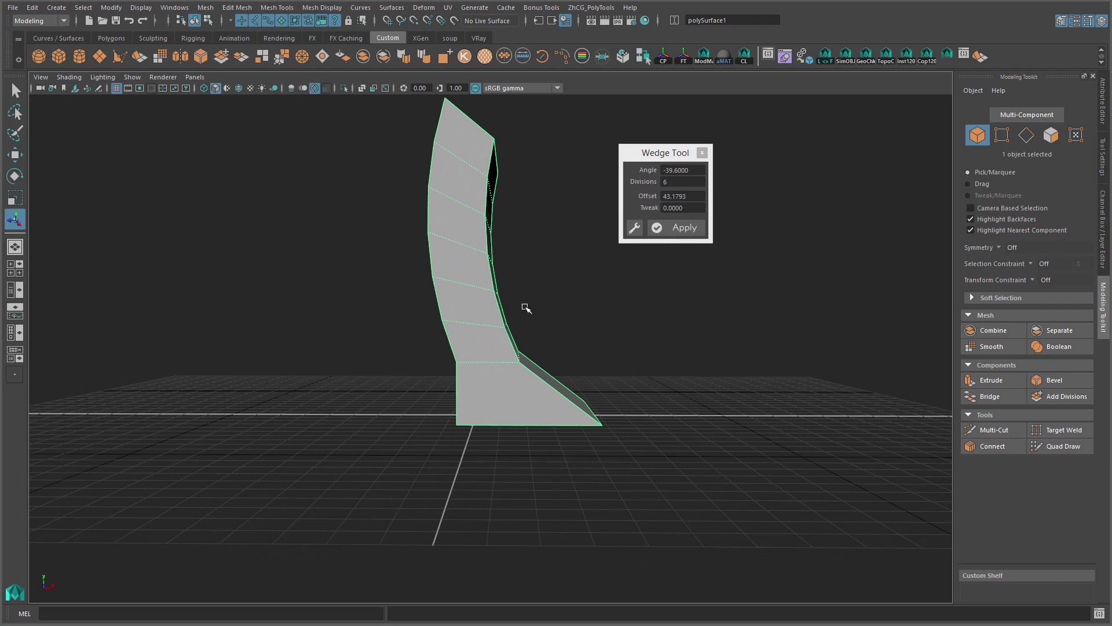
{"action": "mouse_move", "coordinate": [681, 198]}
{"action": "left_mouse_down"}
{"action": "mouse_move", "coordinate": [480, 221]}
{"action": "mouse_move", "coordinate": [694, 166]}
{"action": "mouse_move", "coordinate": [807, 179]}
{"action": "mouse_move", "coordinate": [573, 164]}
{"action": "mouse_move", "coordinate": [325, 175]}
{"action": "mouse_move", "coordinate": [527, 214]}
{"action": "mouse_move", "coordinate": [591, 241]}
{"action": "left_mouse_up"}
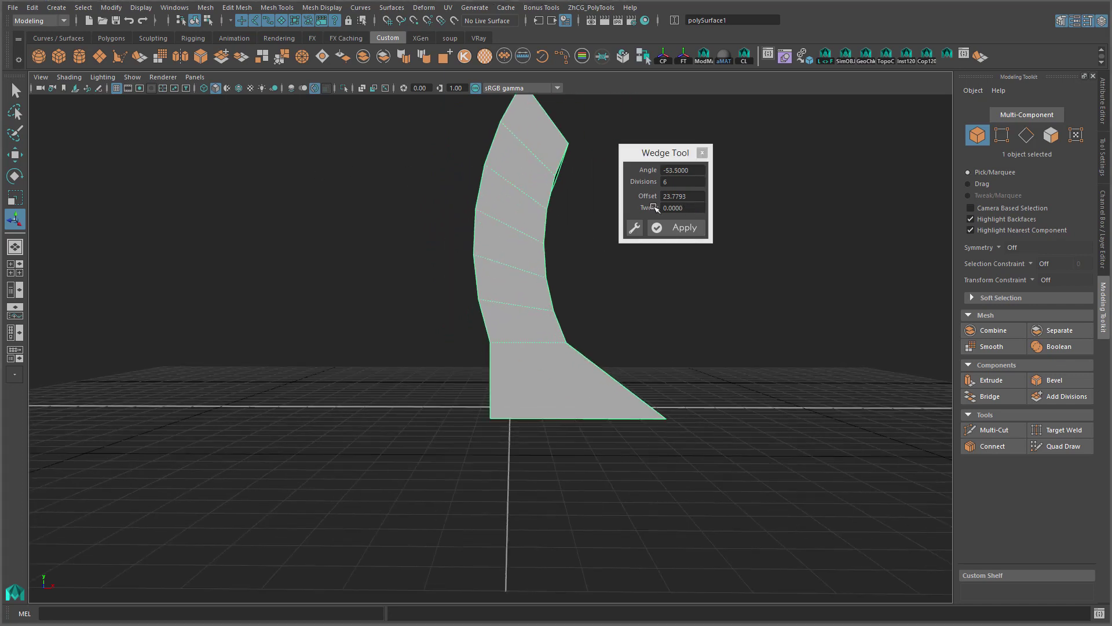
{"action": "mouse_move", "coordinate": [513, 290]}
{"action": "left_mouse_down", "text": "alt"}
{"action": "mouse_move", "coordinate": [462, 288]}
{"action": "mouse_move", "coordinate": [522, 261]}
{"action": "left_mouse_up", "text": "alt"}
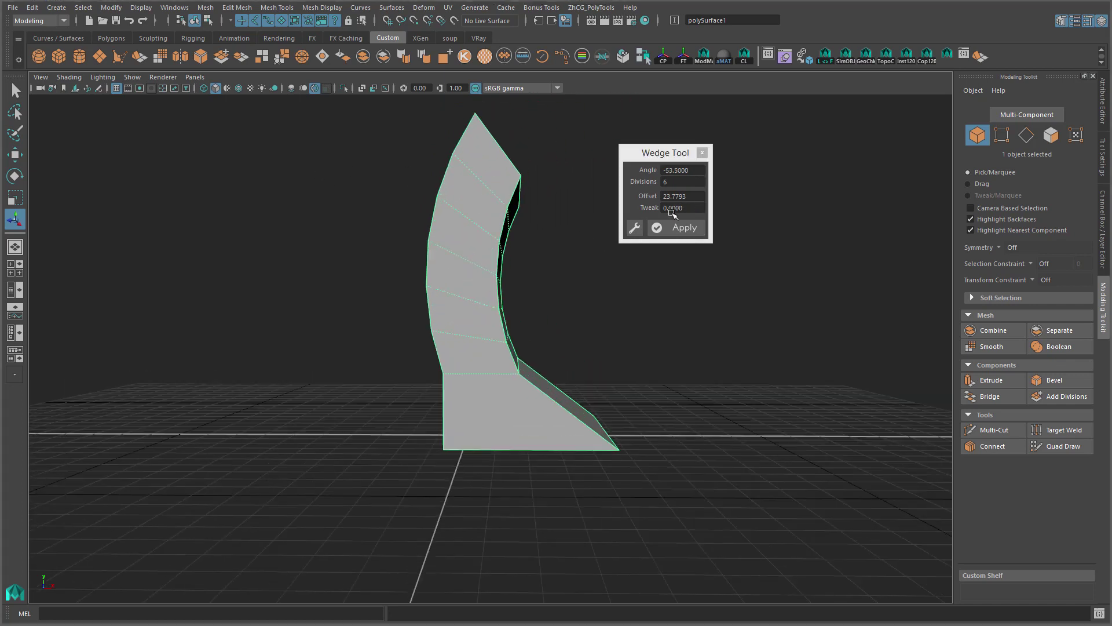
{"action": "left_click_drag", "start_coordinate": [675, 209], "coordinate": [362, 408]}
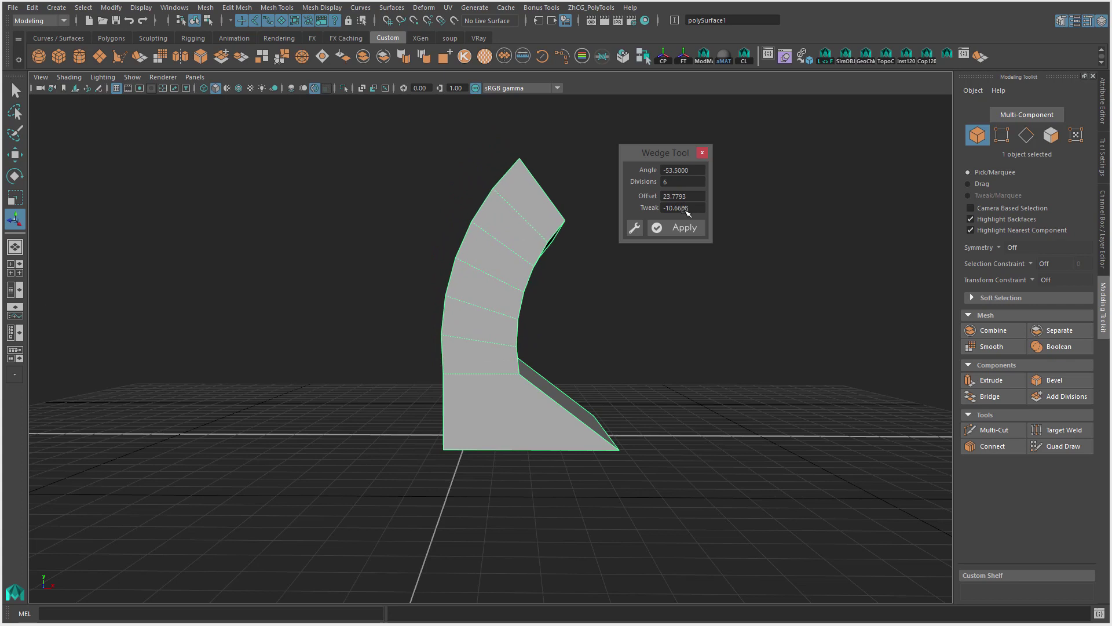
{"action": "mouse_move", "coordinate": [670, 207]}
{"action": "left_mouse_down"}
{"action": "mouse_move", "coordinate": [465, 194]}
{"action": "mouse_move", "coordinate": [344, 203]}
{"action": "left_mouse_up"}
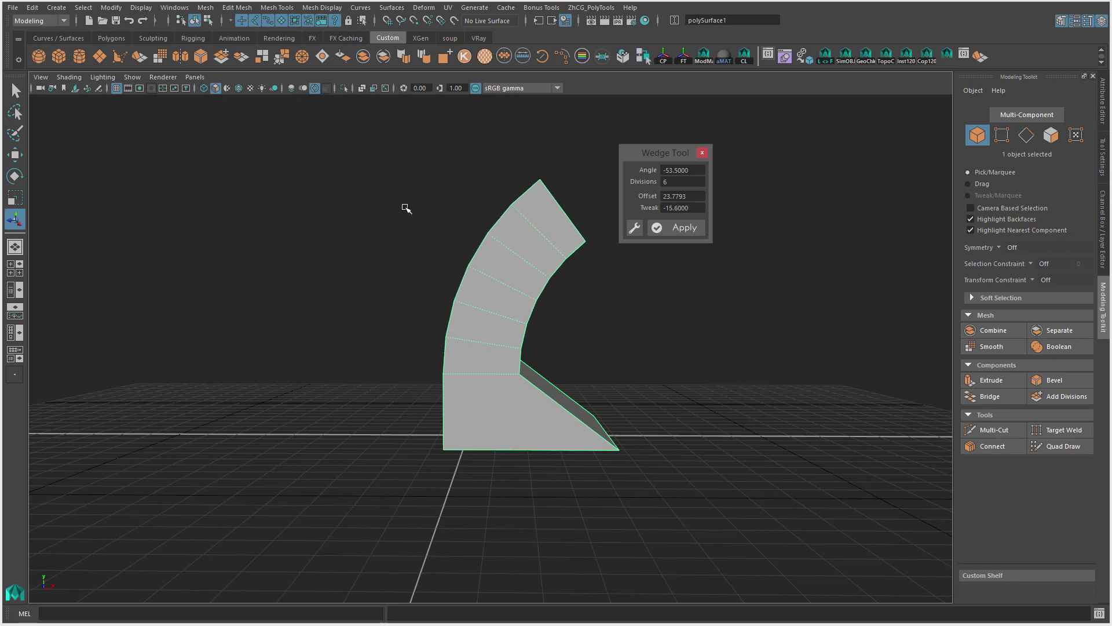
{"action": "left_click_drag", "start_coordinate": [514, 294], "coordinate": [446, 281], "text": "alt"}
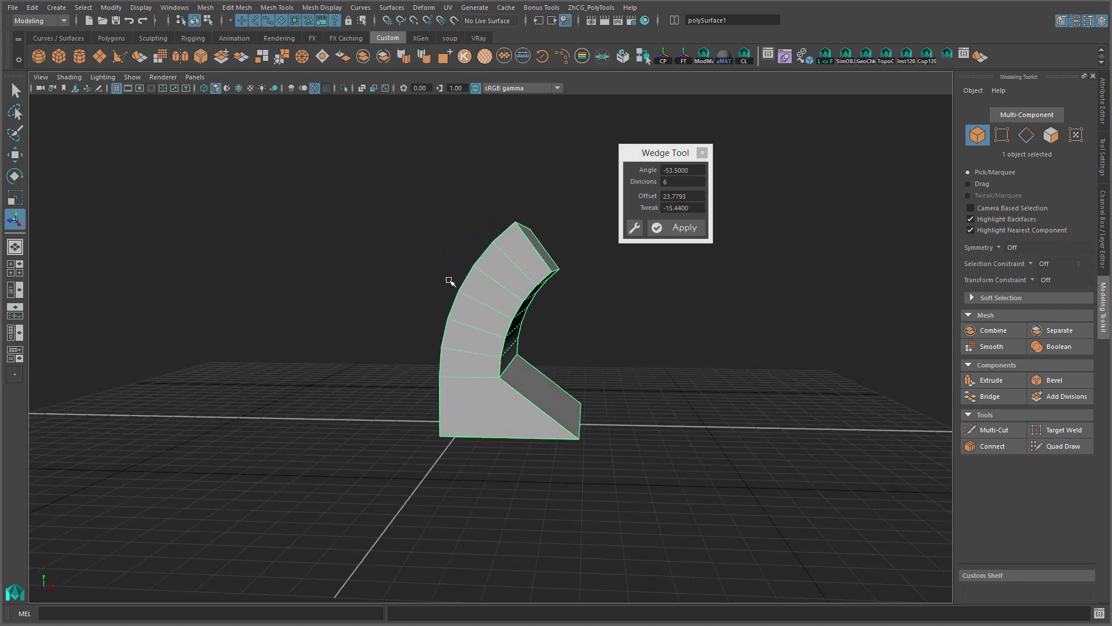
- Raise the bend to -144.7 degrees, enlarge the offset, apply the wedge, and extrude the end face
{"action": "mouse_move", "coordinate": [676, 170]}
{"action": "left_mouse_down", "text": "ctrl"}
{"action": "mouse_move", "coordinate": [132, 164]}
{"action": "mouse_move", "coordinate": [592, 256]}
{"action": "mouse_move", "coordinate": [652, 230]}
{"action": "mouse_move", "coordinate": [920, 253]}
{"action": "mouse_move", "coordinate": [619, 301]}
{"action": "mouse_move", "coordinate": [430, 303]}
{"action": "mouse_move", "coordinate": [666, 286]}
{"action": "mouse_move", "coordinate": [723, 298]}
{"action": "mouse_move", "coordinate": [668, 227]}
{"action": "mouse_move", "coordinate": [617, 223]}
{"action": "left_mouse_up", "text": "ctrl"}
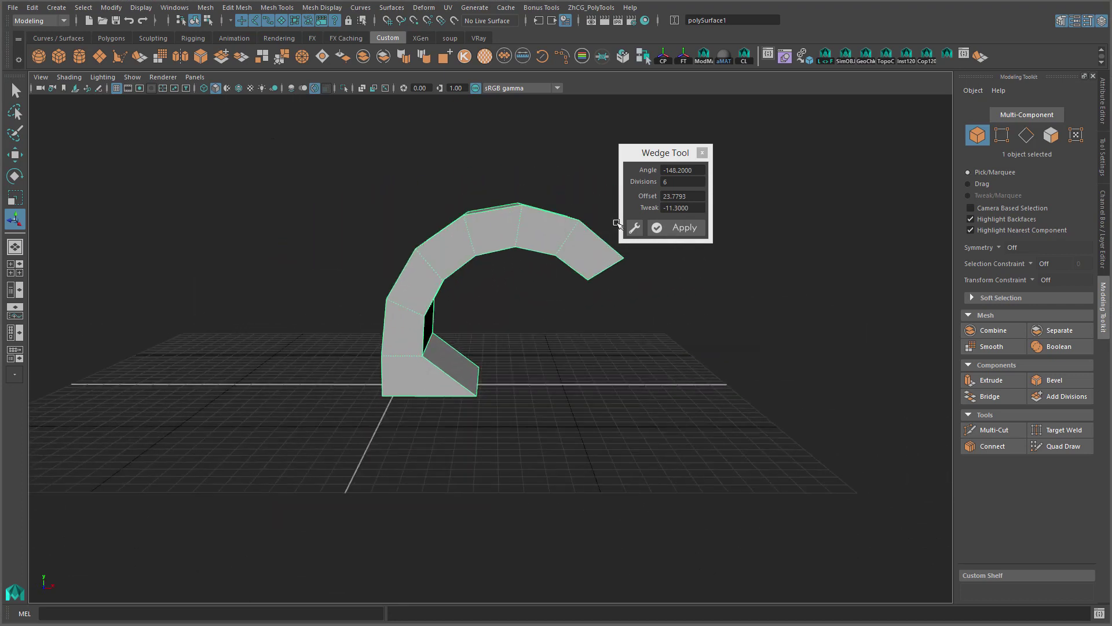
{"action": "left_click_drag", "start_coordinate": [676, 196], "coordinate": [701, 193], "text": "ctrl"}
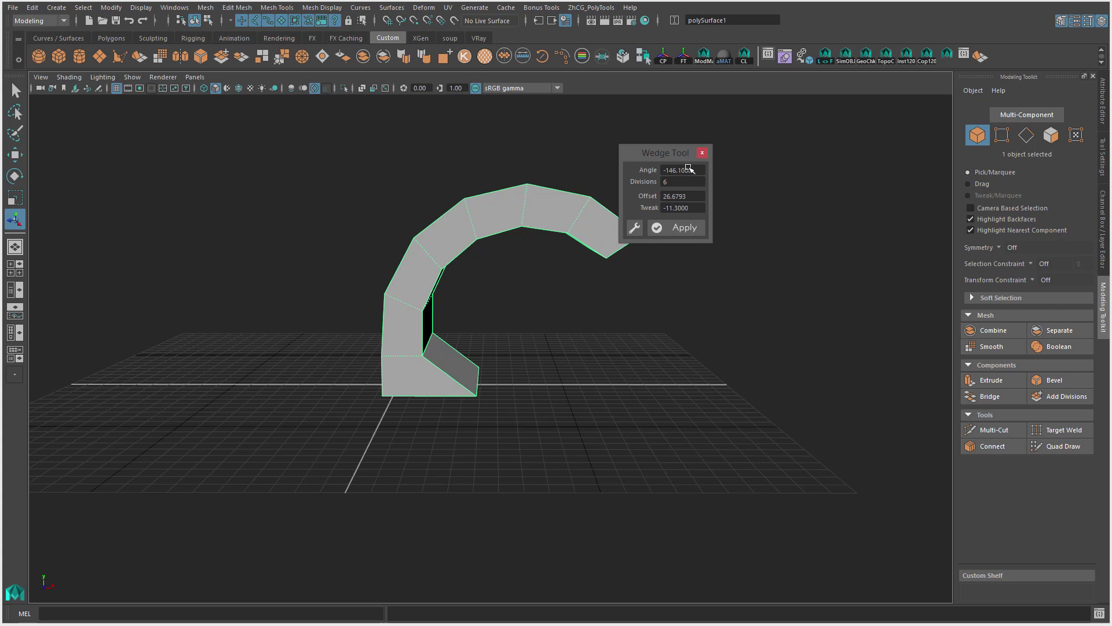
{"action": "left_click", "coordinate": [685, 228]}
{"action": "mouse_move", "coordinate": [703, 232]}
{"action": "left_mouse_down", "text": "alt"}
{"action": "mouse_move", "coordinate": [575, 296]}
{"action": "mouse_move", "coordinate": [639, 423]}
{"action": "mouse_move", "coordinate": [666, 510]}
{"action": "left_mouse_up", "text": "alt"}
{"action": "key", "text": "ctrl+e"}
- Return to Object Mode and orbit and zoom around the finished arched hook
{"action": "right_click", "coordinate": [506, 259]}
{"action": "right_click_drag", "start_coordinate": [506, 259], "coordinate": [562, 241]}
{"action": "mouse_move", "coordinate": [561, 241]}
{"action": "left_mouse_down", "text": "alt"}
{"action": "mouse_move", "coordinate": [710, 313]}
{"action": "mouse_move", "coordinate": [596, 286]}
{"action": "left_mouse_up", "text": "alt"}
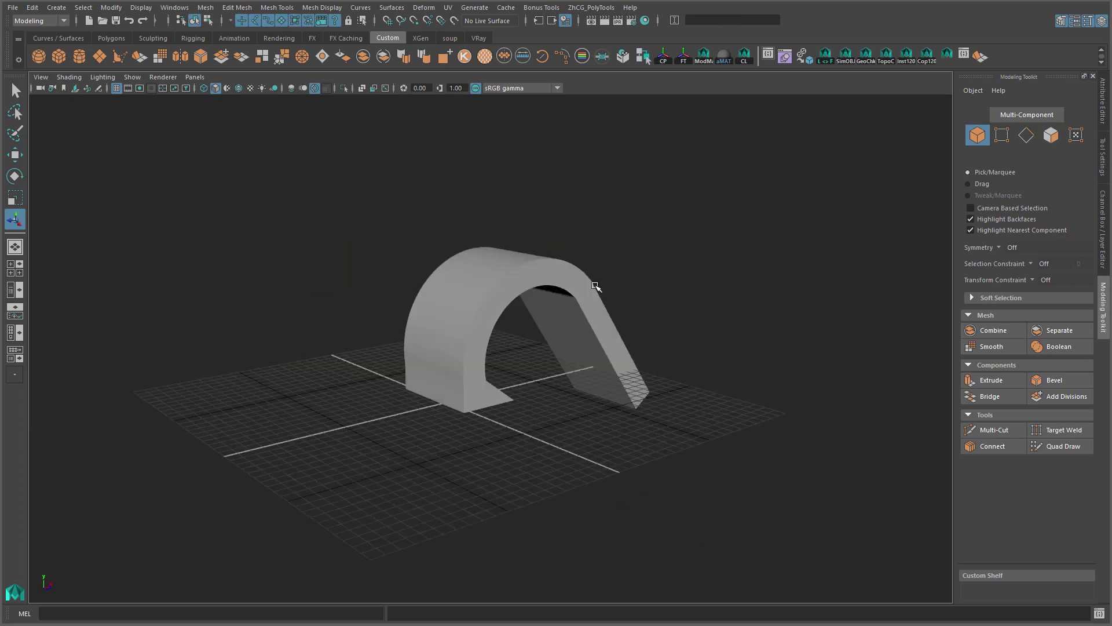
{"action": "middle_click_drag", "start_coordinate": [575, 309], "coordinate": [612, 270], "text": "alt"}
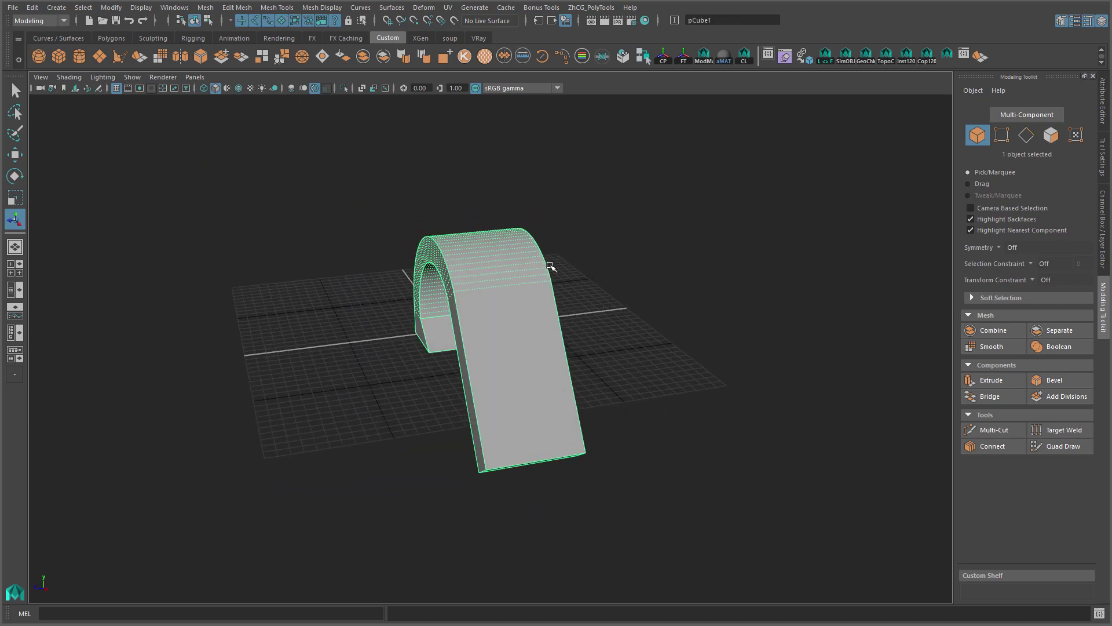
{"action": "left_click_drag", "start_coordinate": [551, 266], "coordinate": [705, 256], "text": "alt"}
{"action": "scroll", "coordinate": [713, 261], "scroll_direction": "up", "scroll_amount": 3}
{"action": "scroll", "coordinate": [713, 266], "scroll_direction": "up", "scroll_amount": 2}
{"action": "mouse_move", "coordinate": [682, 201]}
{"action": "left_mouse_down", "text": "alt"}
{"action": "mouse_move", "coordinate": [559, 258]}
{"action": "mouse_move", "coordinate": [666, 522]}
{"action": "mouse_move", "coordinate": [608, 186]}
{"action": "mouse_move", "coordinate": [585, 186]}
{"action": "mouse_move", "coordinate": [620, 203]}
{"action": "mouse_move", "coordinate": [606, 202]}
{"action": "mouse_move", "coordinate": [631, 259]}
{"action": "mouse_move", "coordinate": [690, 201]}
{"action": "mouse_move", "coordinate": [636, 191]}
{"action": "mouse_move", "coordinate": [651, 151]}
{"action": "mouse_move", "coordinate": [660, 203]}
{"action": "mouse_move", "coordinate": [544, 181]}
{"action": "mouse_move", "coordinate": [631, 193]}
{"action": "left_mouse_up", "text": "alt"}
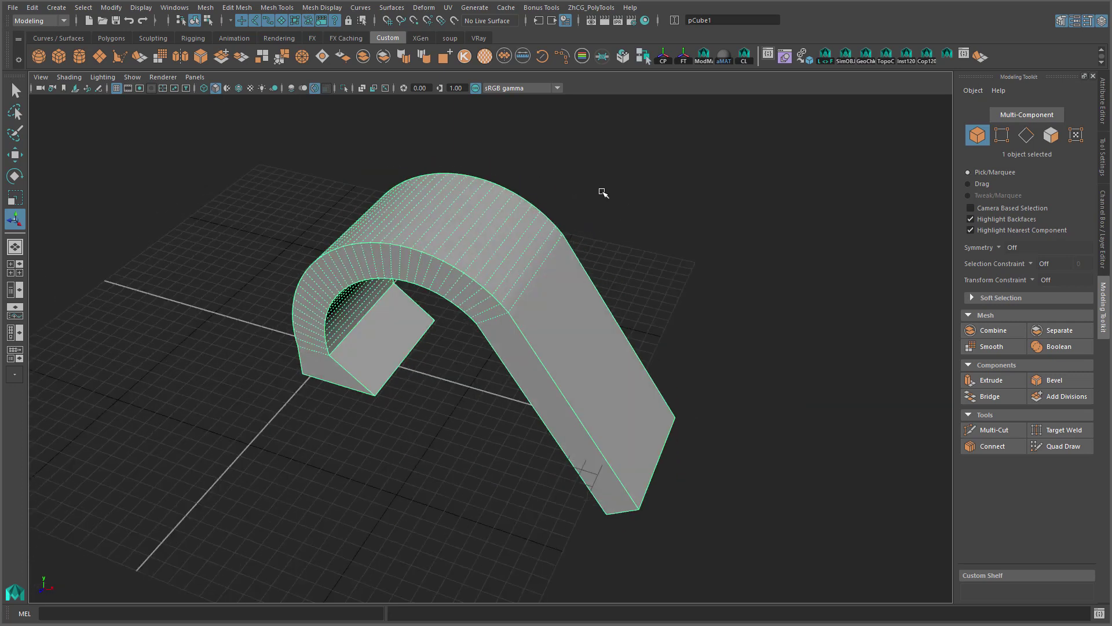